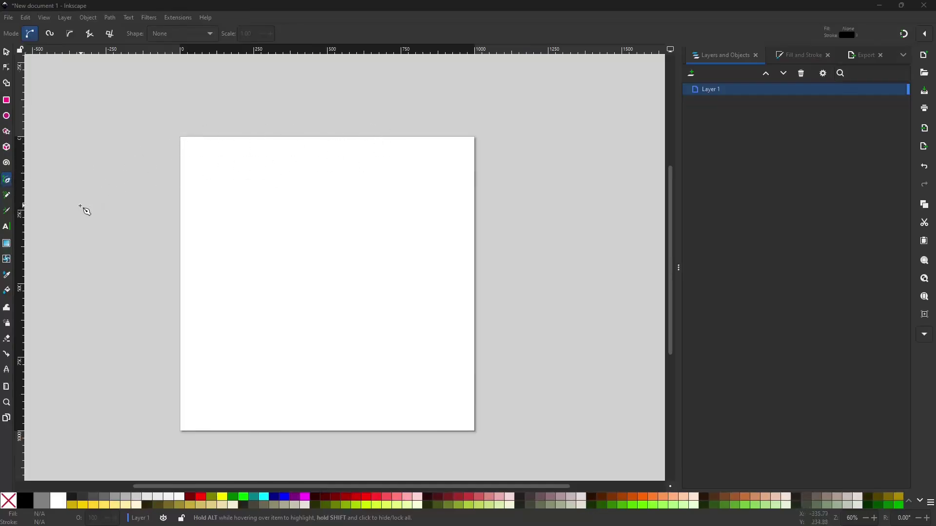
# - Draw an open zigzag path of three straight segments on the page with the Pen tool, spanning about 555 by 600 px
pyautogui.click(7, 180)
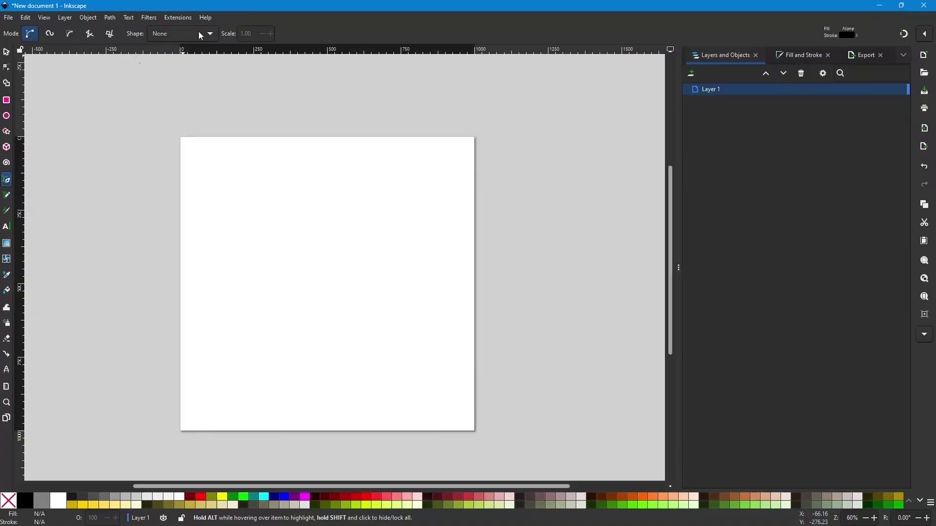
pyautogui.click(211, 37)
pyautogui.click(169, 36)
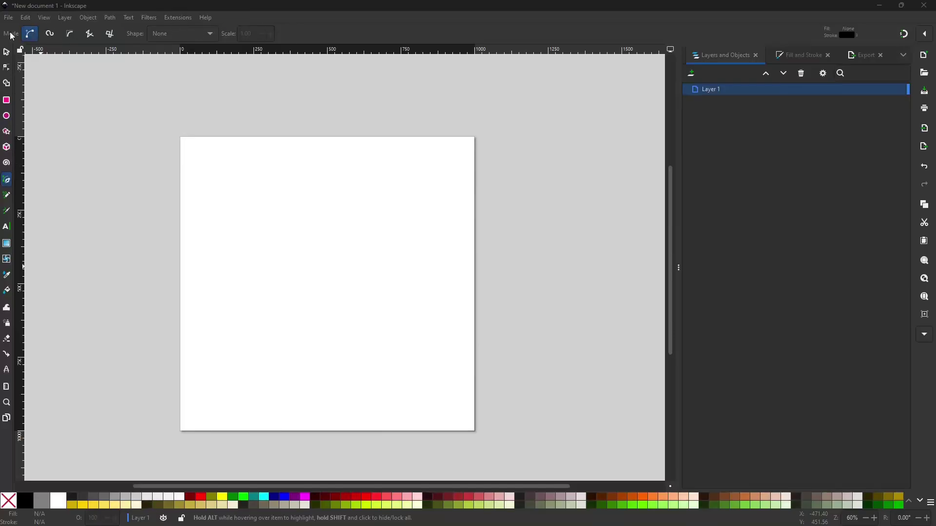
pyautogui.click(398, 205)
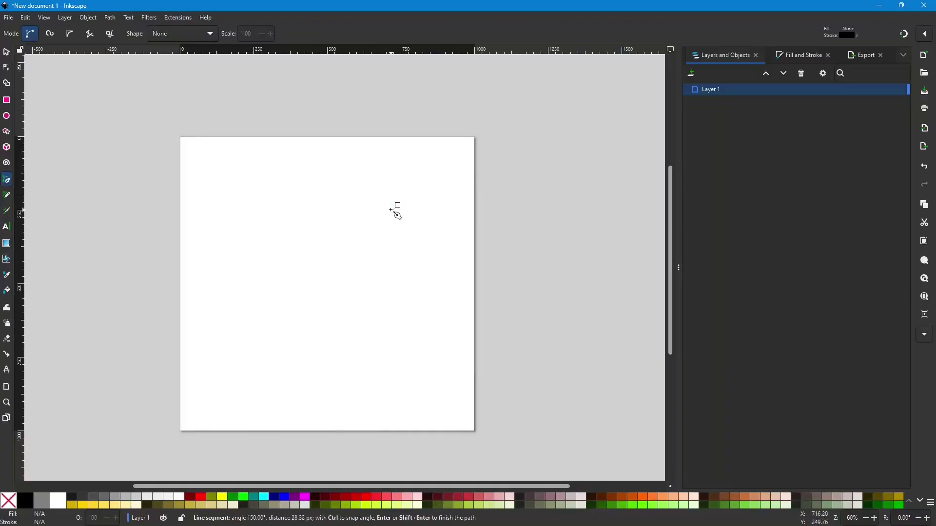
pyautogui.click(251, 205)
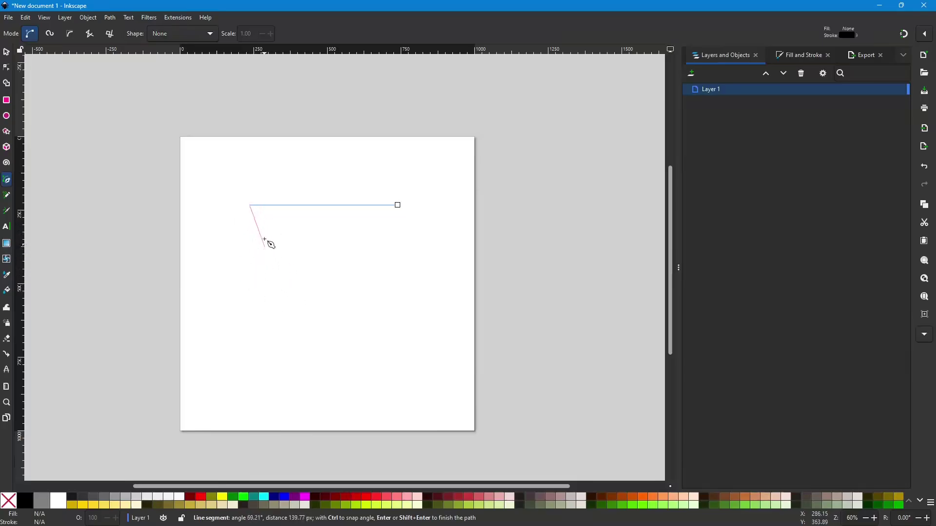
pyautogui.click(333, 290)
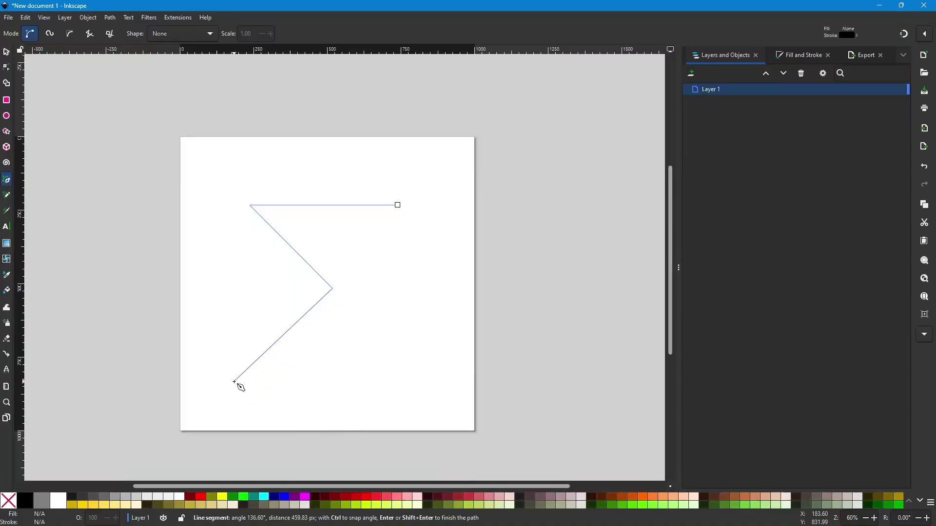
pyautogui.doubleClick(235, 382)
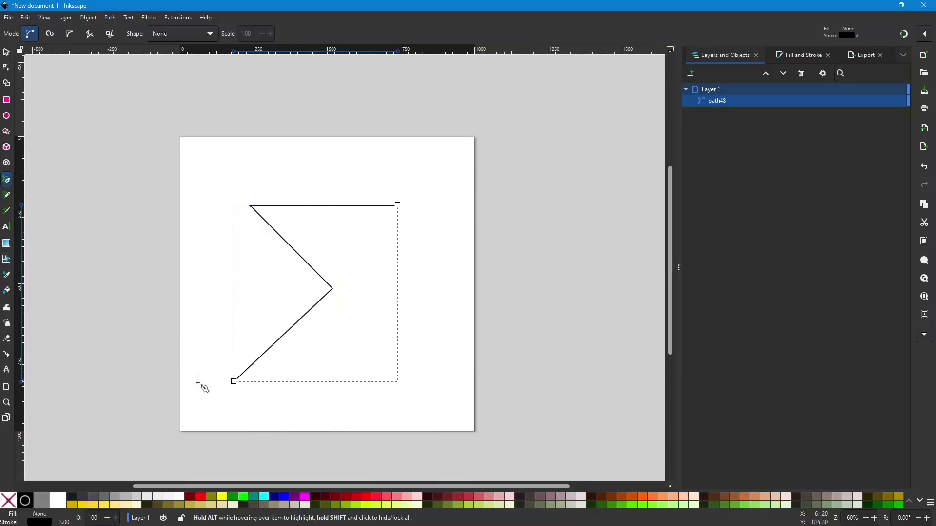
# - Fill the open zigzag path with black and change that fill to light yellow
pyautogui.click(25, 504)
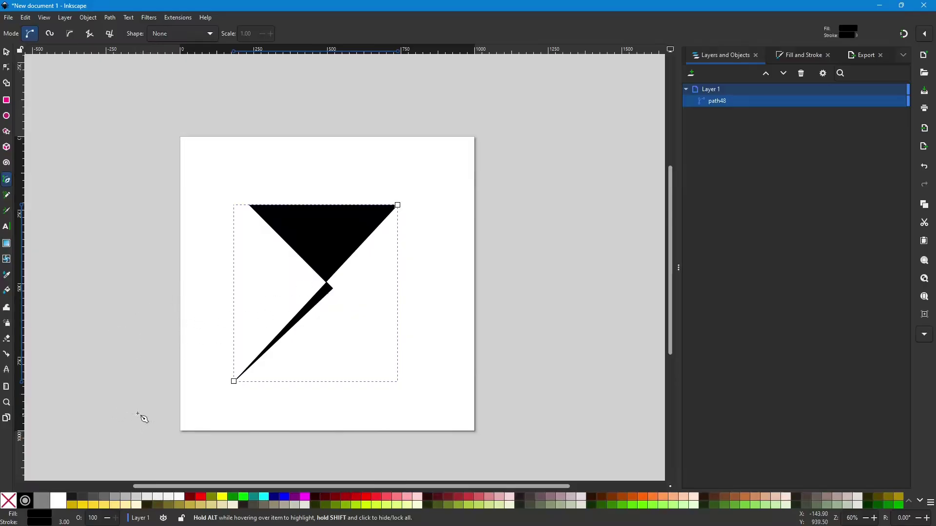
pyautogui.click(107, 505)
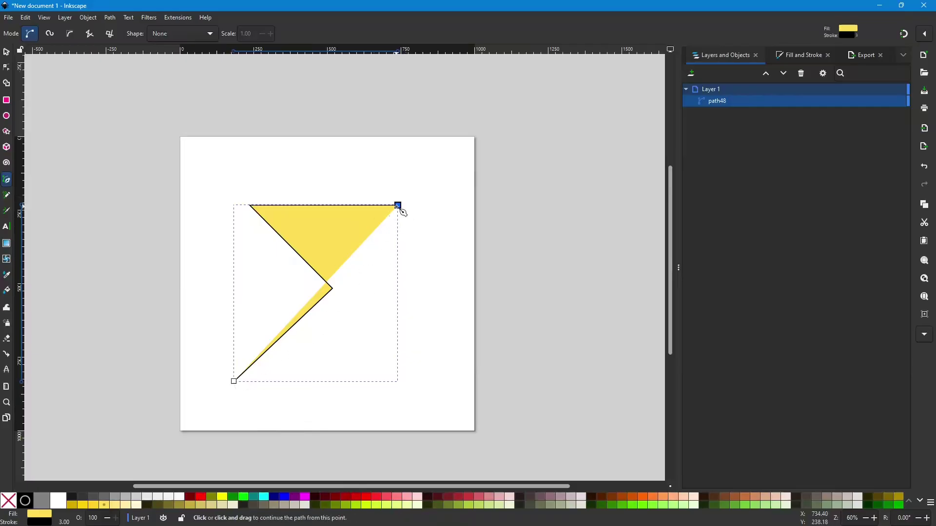
# - Continue the path from its lower end through one extra point, close it at its starting node, and undo the closing
pyautogui.click(234, 381)
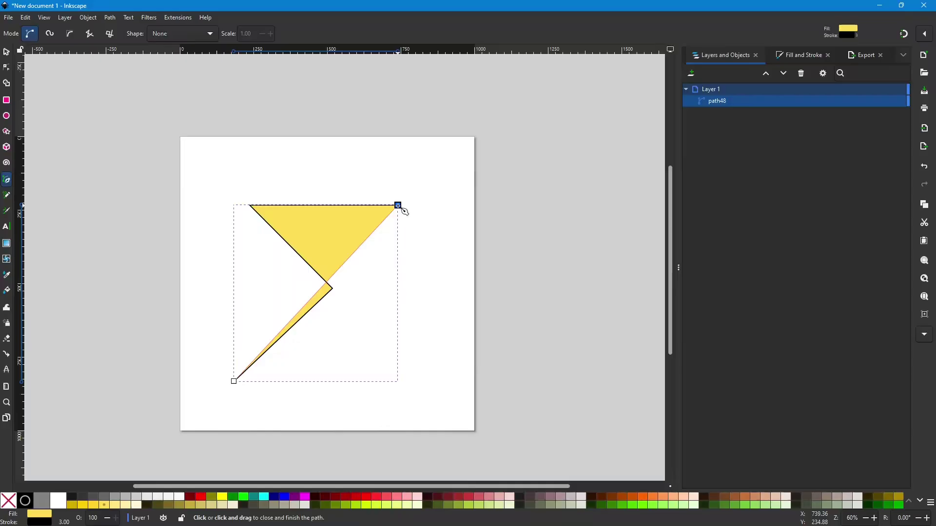
pyautogui.click(213, 315)
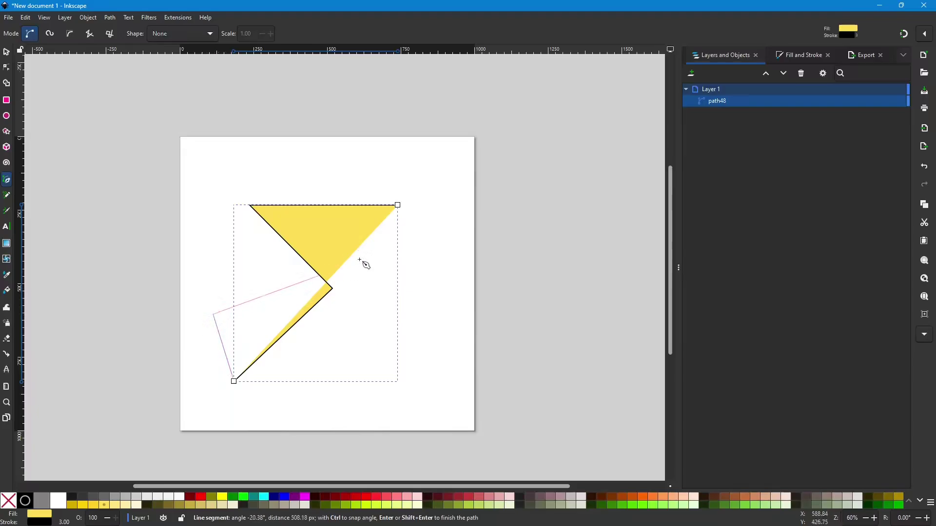
pyautogui.click(398, 205)
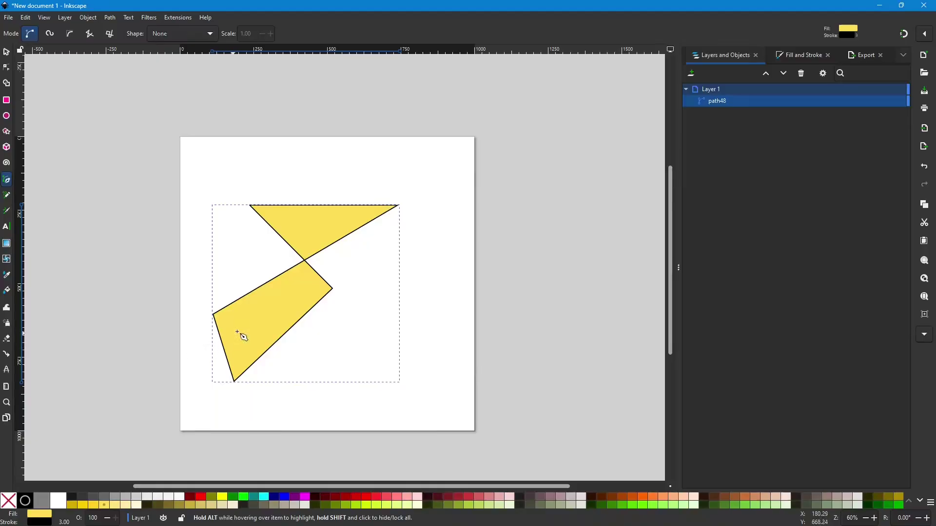
pyautogui.hotkey('ctrl', 'z')
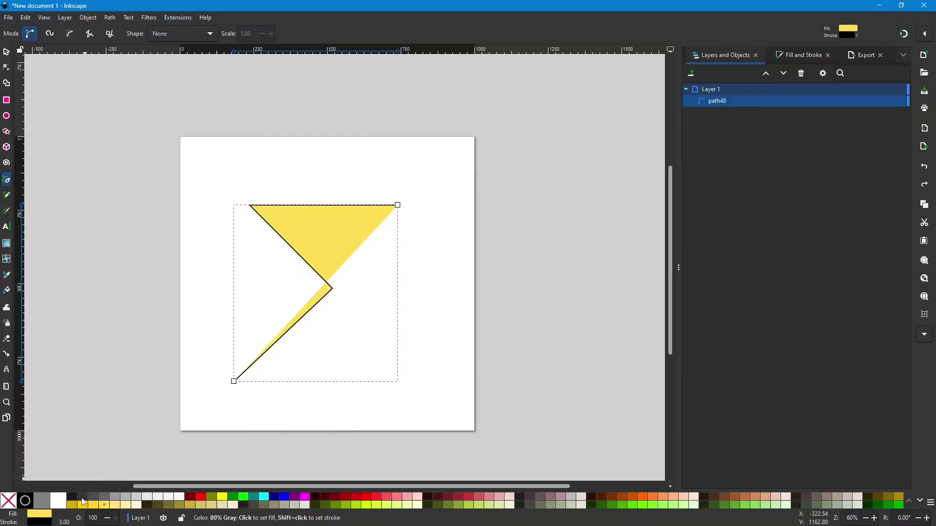
# - Remove the zigzag path's fill, and clear its stroke and set it back to black
pyautogui.click(10, 505)
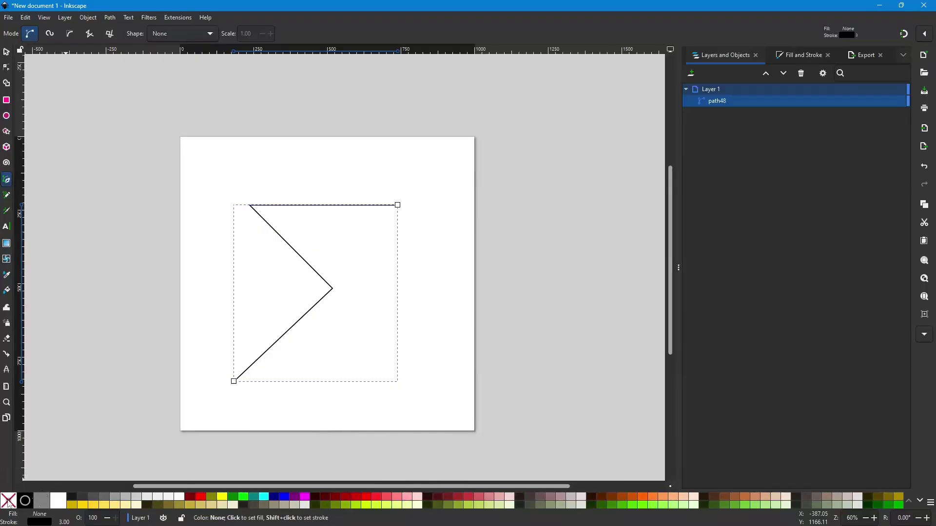
pyautogui.keyDown('shift'); pyautogui.click(9, 504); pyautogui.keyUp('shift')
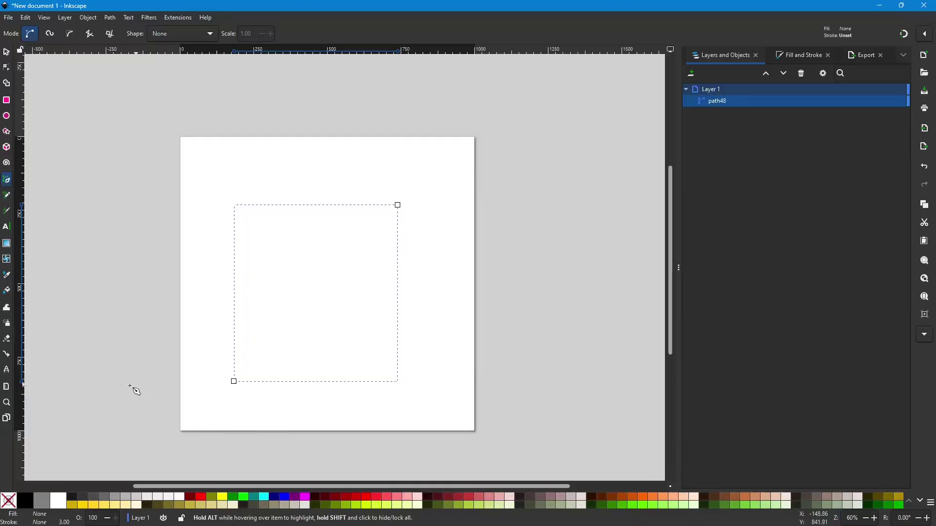
pyautogui.keyDown('shift'); pyautogui.click(26, 502); pyautogui.keyUp('shift')
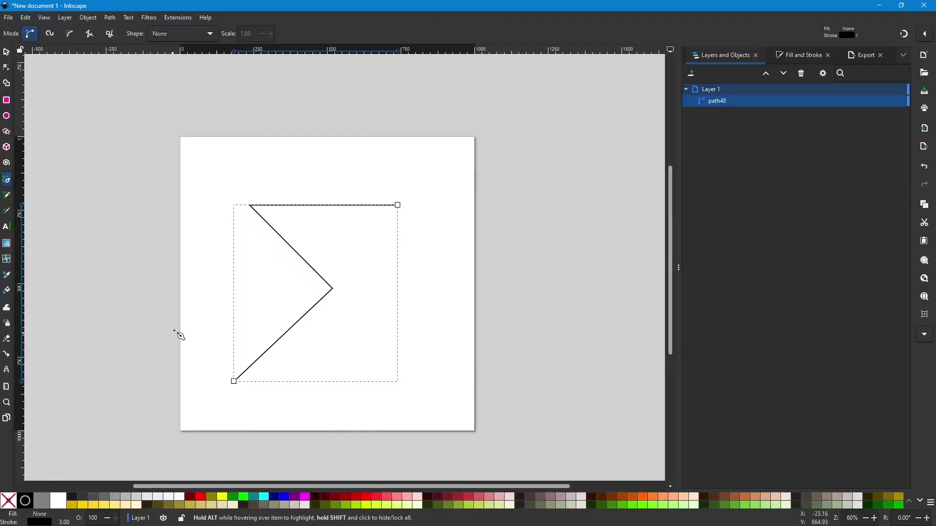
# - Give the path a black fill, remove both fill and stroke, and reapply the black stroke
pyautogui.click(25, 502)
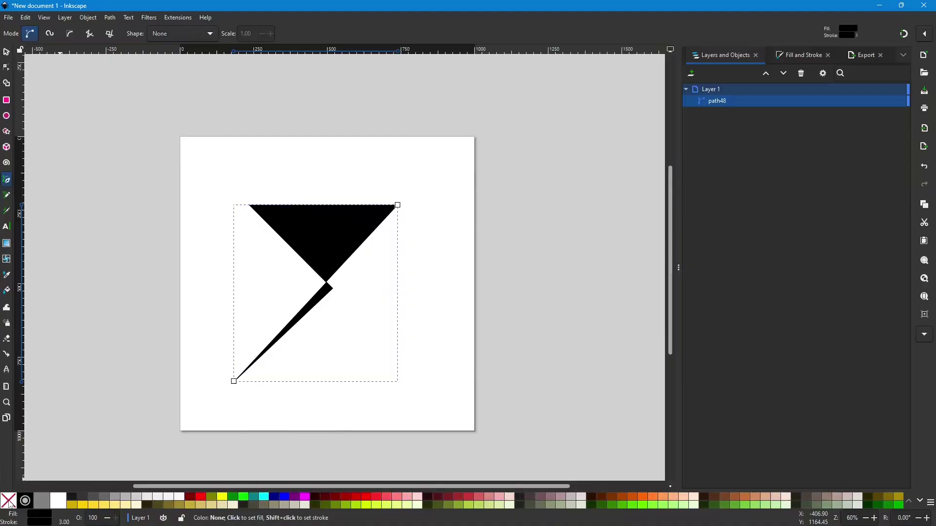
pyautogui.click(9, 502)
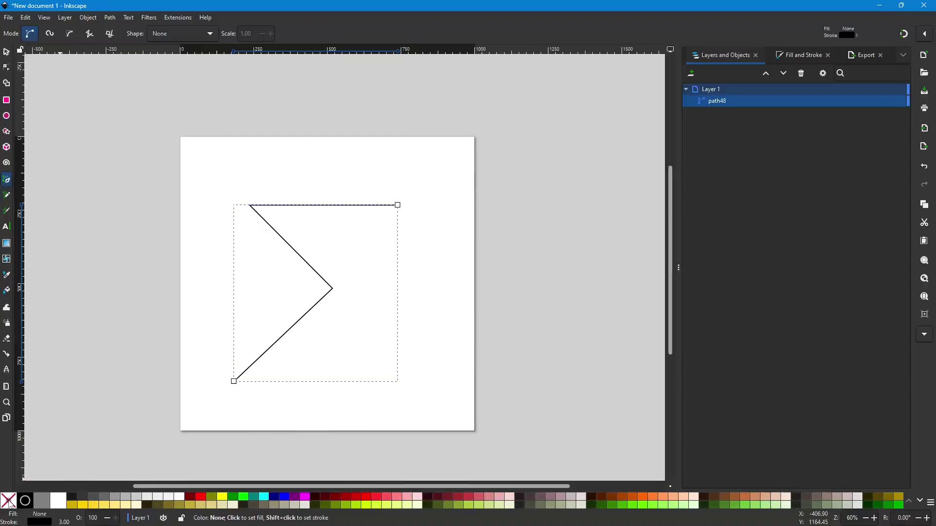
pyautogui.keyDown('shift'); pyautogui.click(10, 503); pyautogui.keyUp('shift')
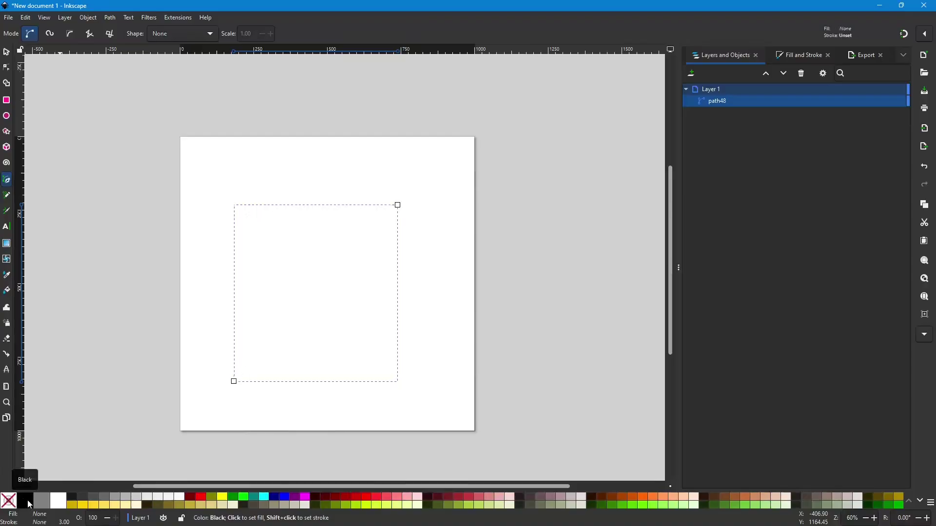
pyautogui.keyDown('shift'); pyautogui.click(25, 501); pyautogui.keyUp('shift')
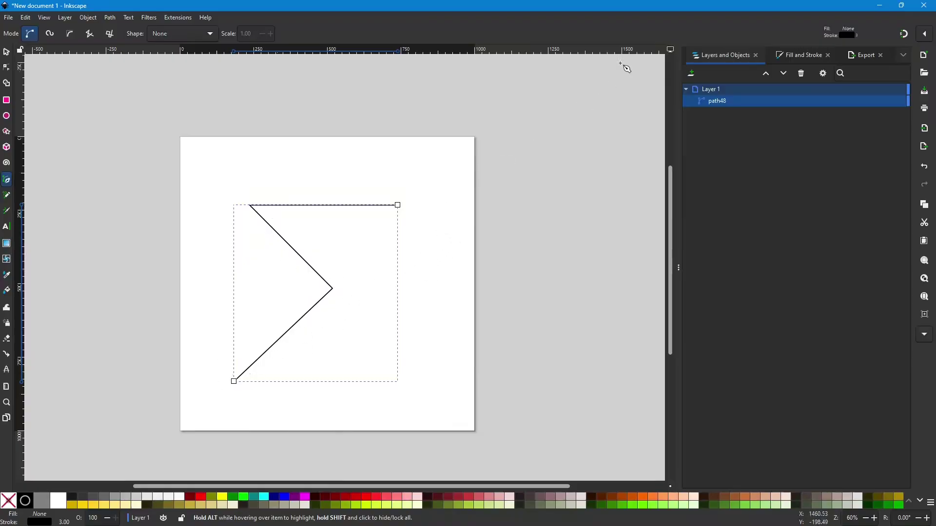
# - Lower the alpha of the path's stroke paint to 0 and restore it to 100
pyautogui.click(802, 57)
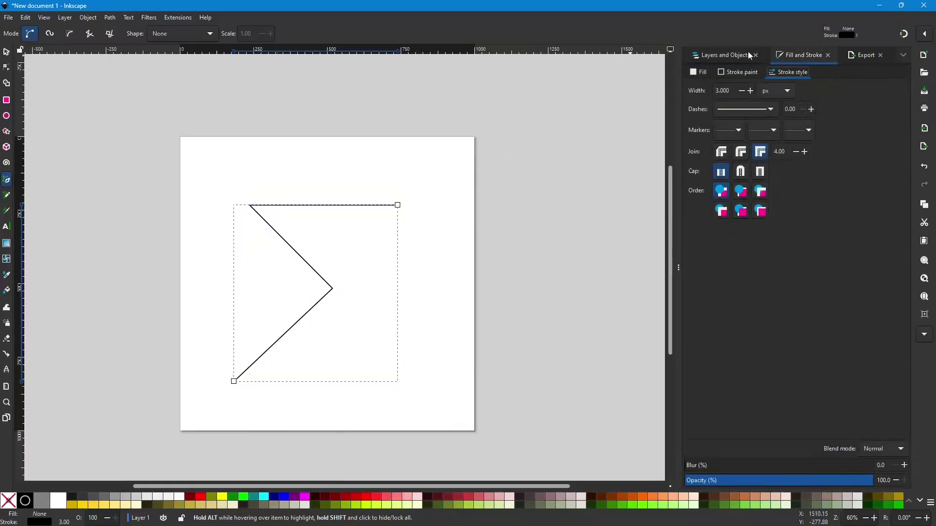
pyautogui.click(742, 73)
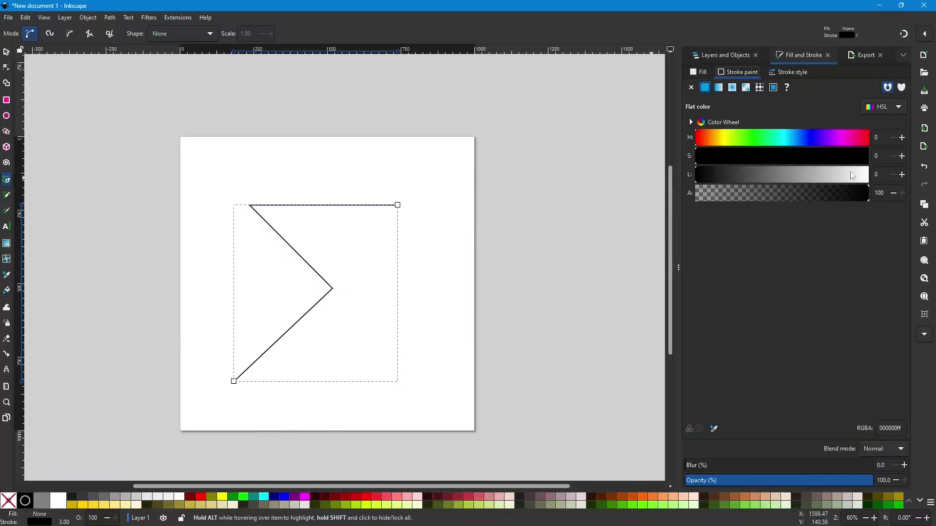
pyautogui.moveTo(867, 200); pyautogui.dragTo(696, 200)
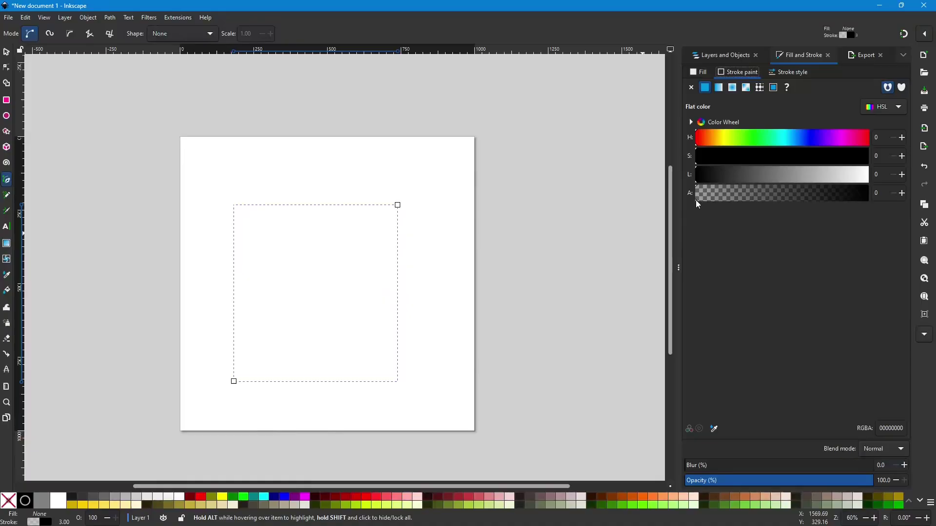
pyautogui.moveTo(709, 204); pyautogui.dragTo(867, 185)
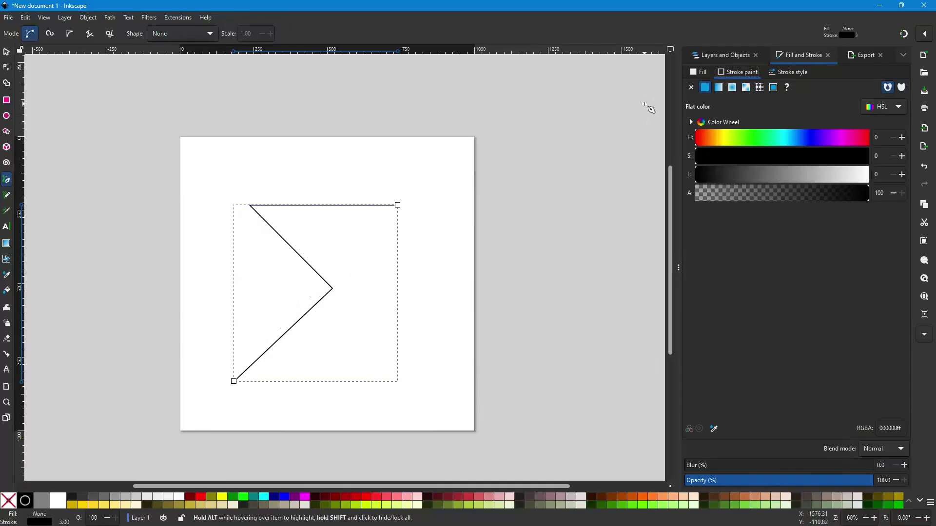
# - Reduce the path's stroke width to 0 px and check its stroke paint settings
pyautogui.click(784, 73)
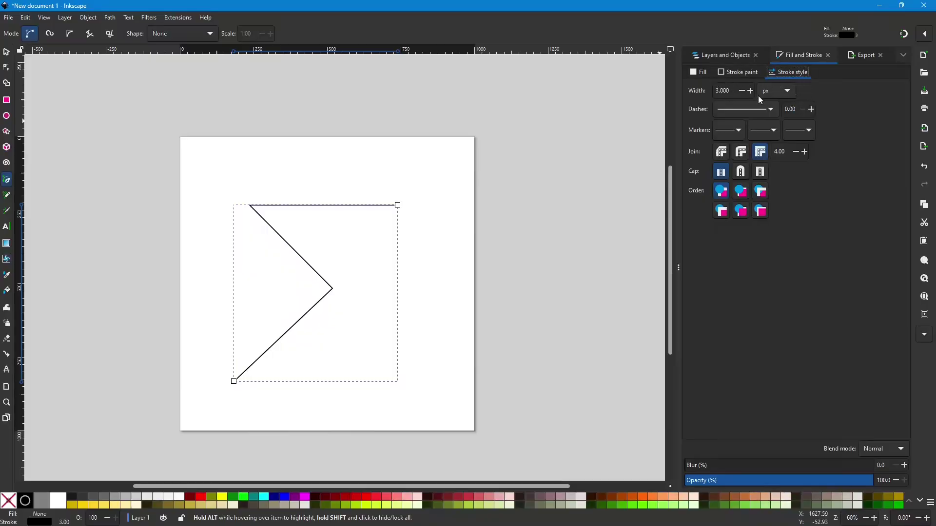
pyautogui.click(742, 91)
pyautogui.moveTo(742, 92); pyautogui.dragTo(741, 91)
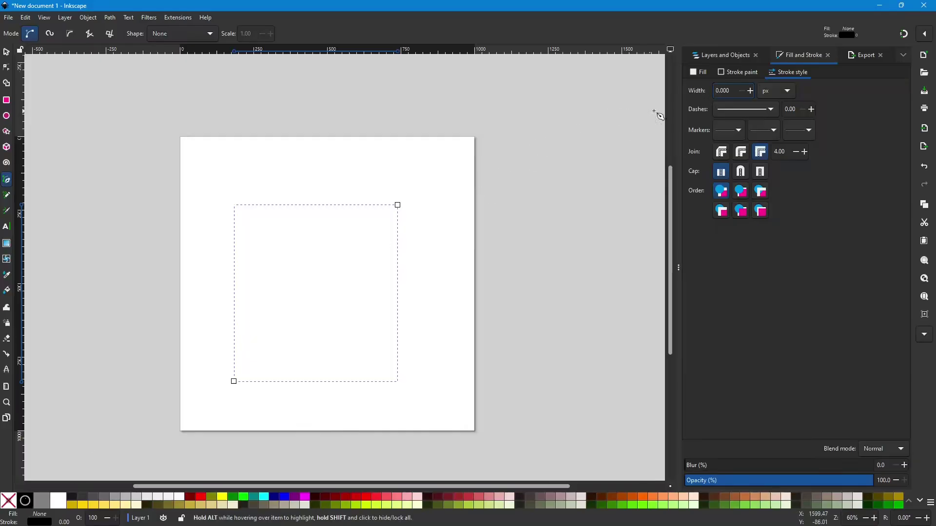
pyautogui.click(734, 71)
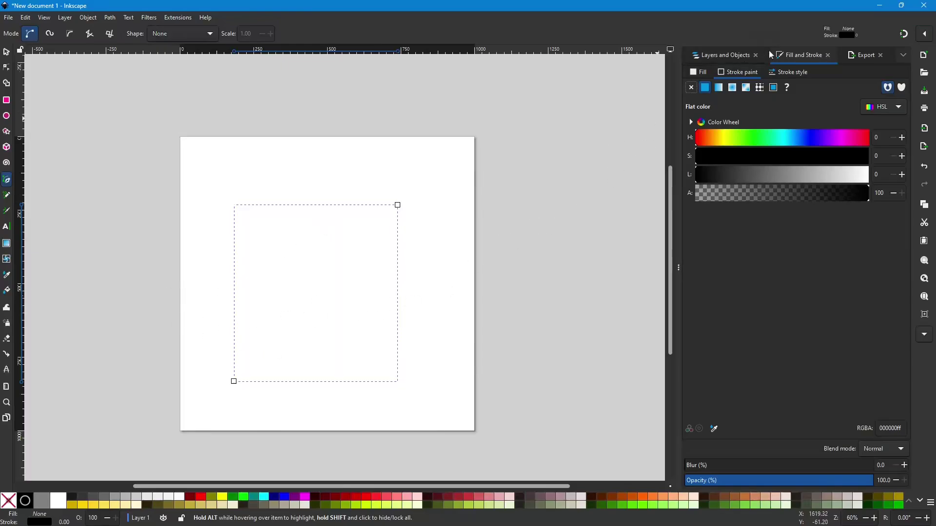
# - Set the zigzag path's stroke width to 4 px
pyautogui.click(782, 73)
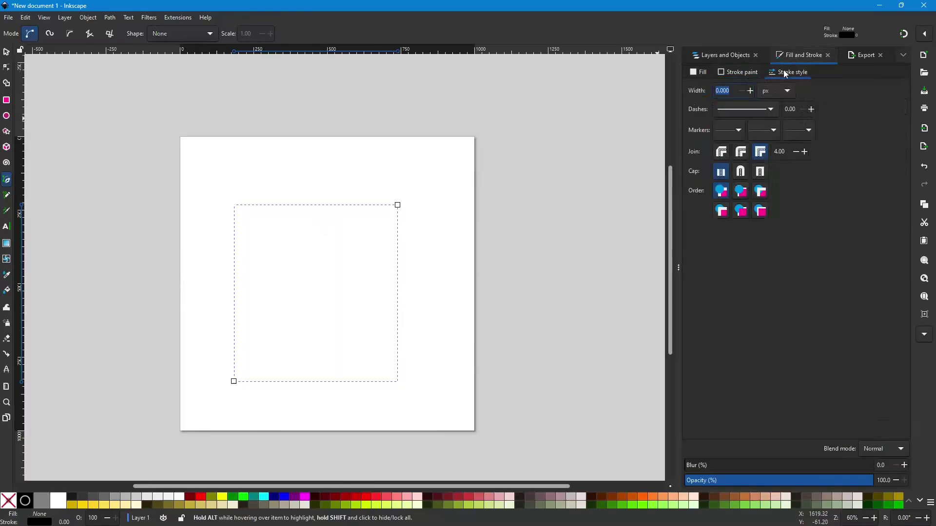
pyautogui.click(751, 91)
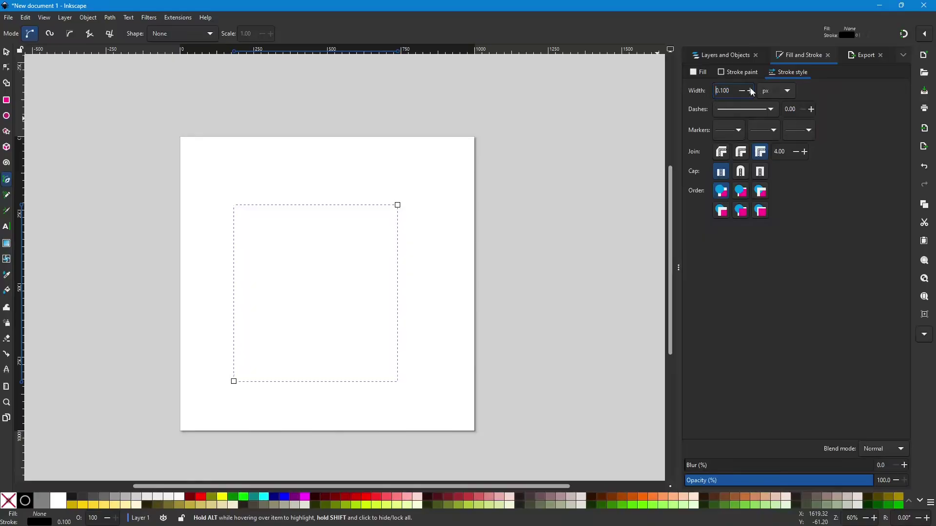
pyautogui.click(752, 91)
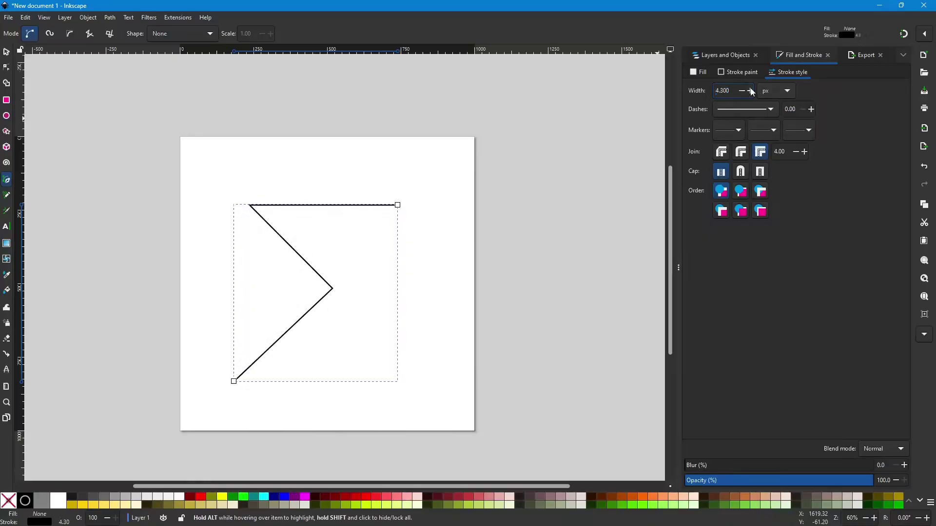
pyautogui.click(740, 91)
# - Delete the zigzag path from the page with the Selector tool active
pyautogui.click(7, 52)
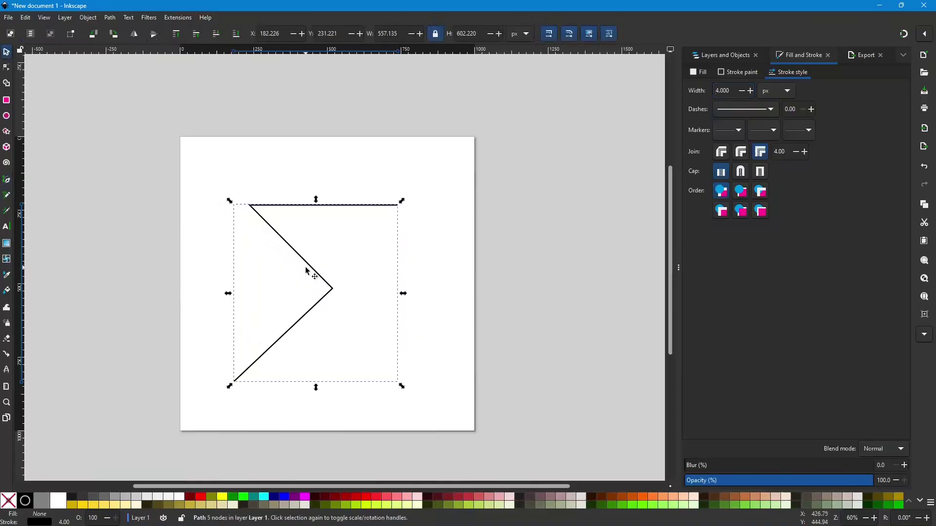
pyautogui.press('Delete')
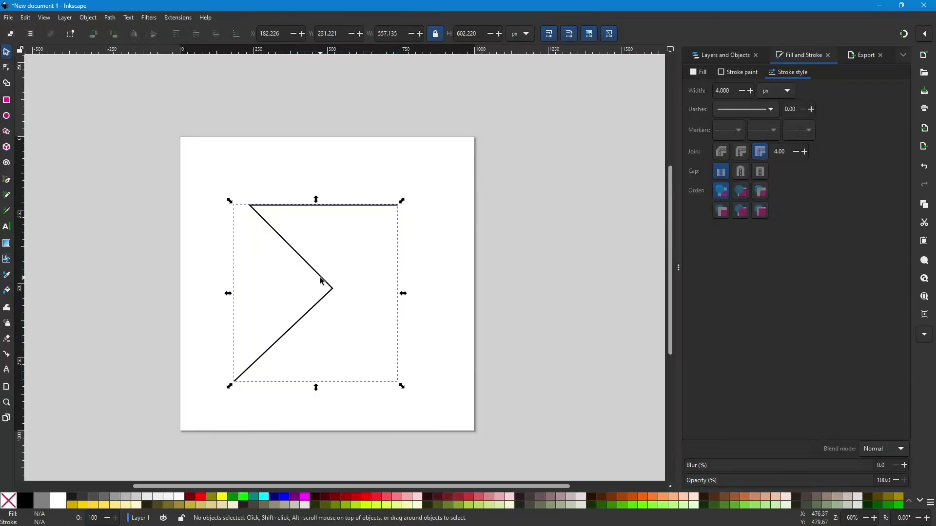
# - Draw a curved segment with the Pen tool from about X 799, Y 230 px to a smooth node at about X 382, Y 319 px
pyautogui.click(7, 181)
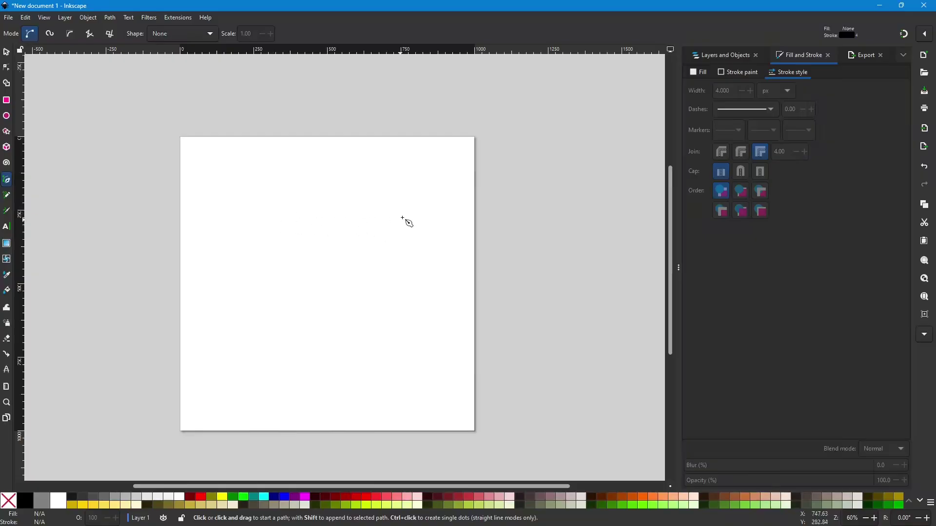
pyautogui.click(415, 204)
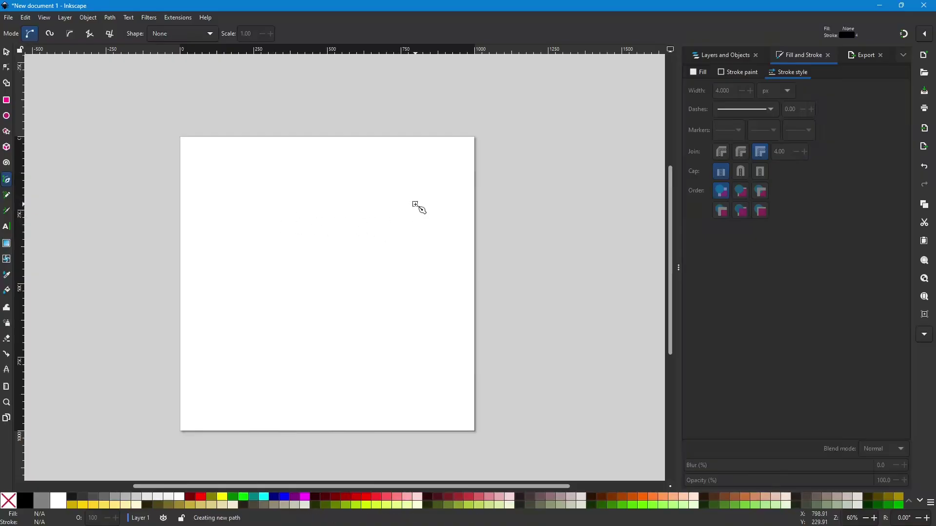
pyautogui.moveTo(415, 205); pyautogui.dragTo(349, 191)
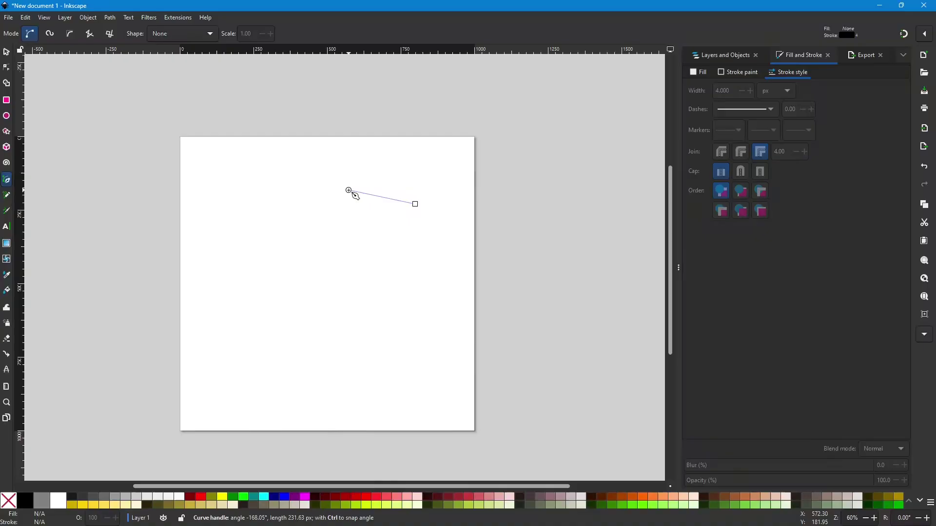
pyautogui.moveTo(348, 190); pyautogui.dragTo(349, 190)
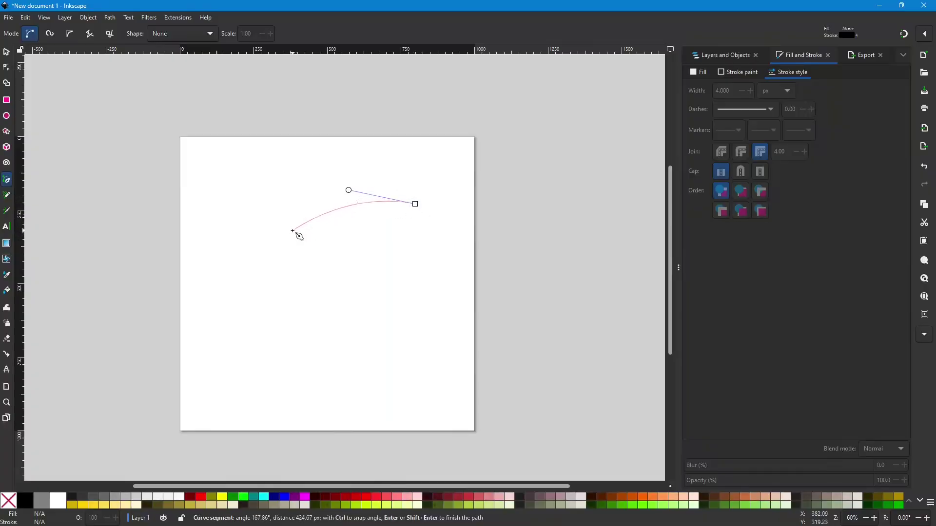
pyautogui.moveTo(293, 231); pyautogui.dragTo(284, 251)
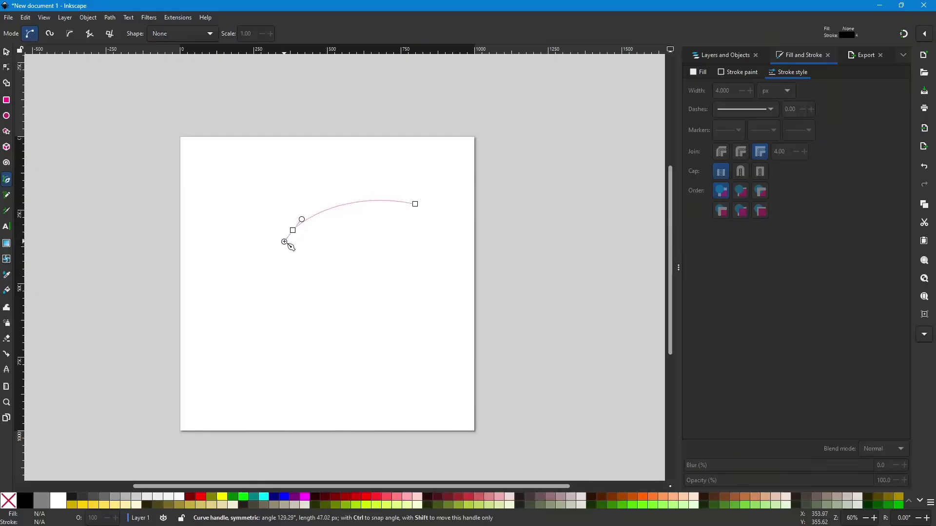
pyautogui.moveTo(285, 250)
pyautogui.mouseDown()
pyautogui.moveTo(280, 260)
pyautogui.moveTo(291, 255)
pyautogui.mouseUp()
pyautogui.moveTo(287, 245); pyautogui.dragTo(268, 255)
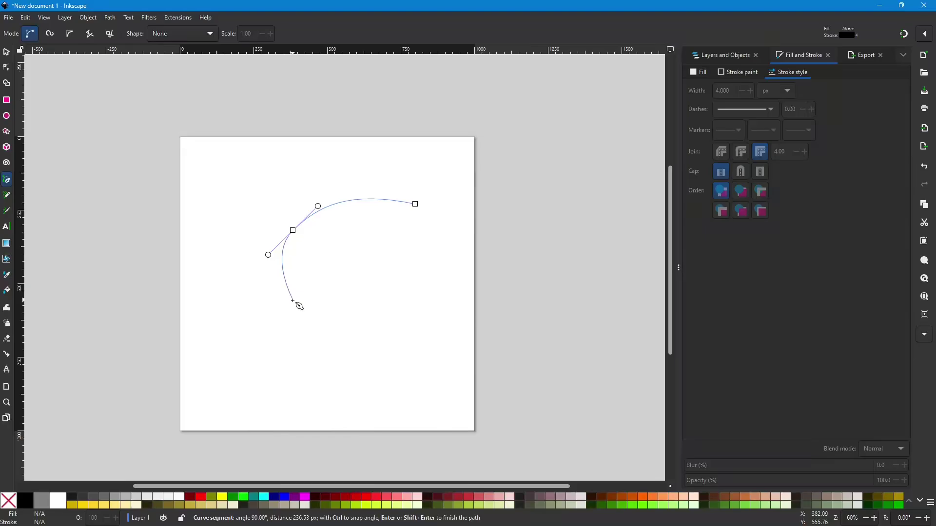
# - Continue the path with a downward curve, a horizontal line and curves around the bottom and right side, ending it open at about X 935, Y 233 px
pyautogui.click(293, 300)
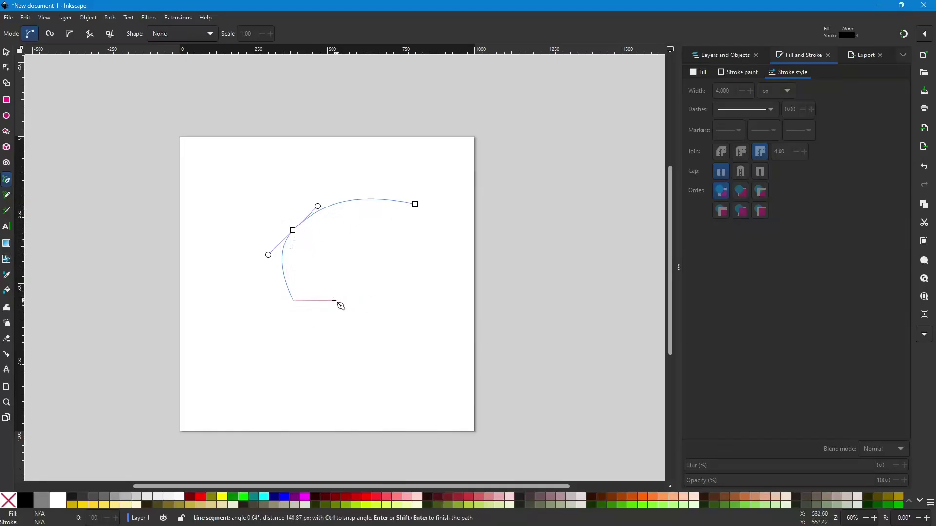
pyautogui.click(392, 300)
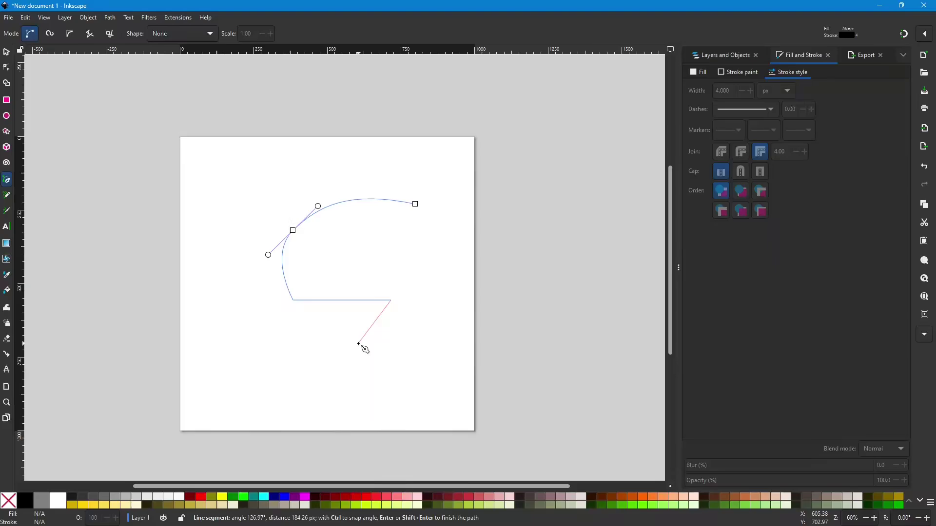
pyautogui.moveTo(358, 344); pyautogui.dragTo(417, 374)
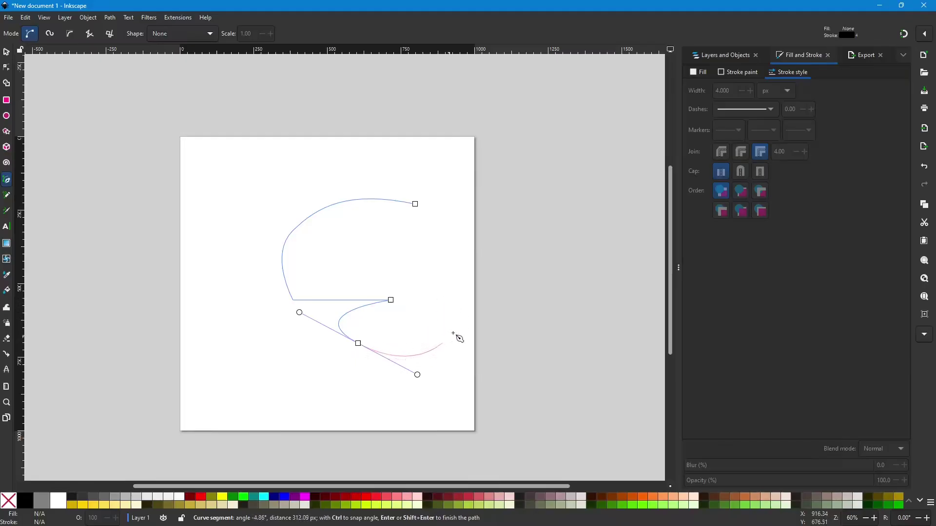
pyautogui.moveTo(451, 287); pyautogui.dragTo(436, 268)
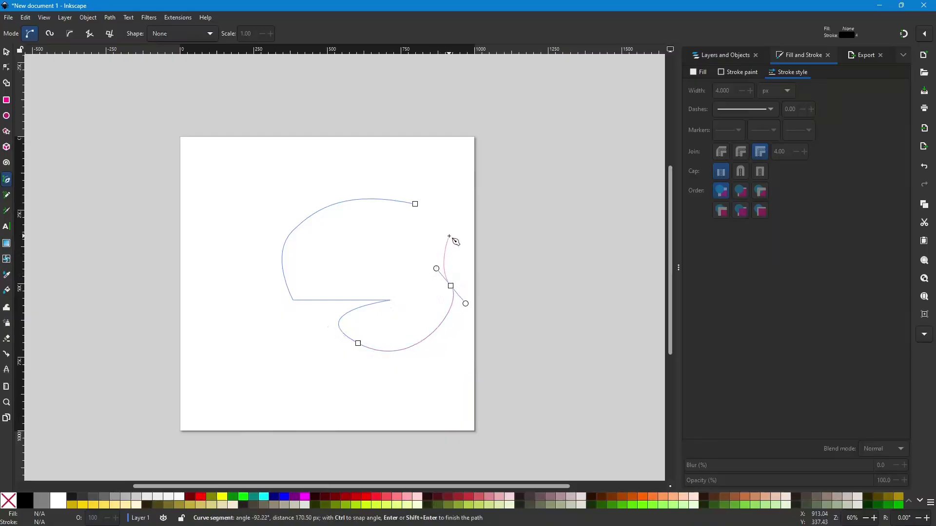
pyautogui.moveTo(449, 236); pyautogui.dragTo(458, 238)
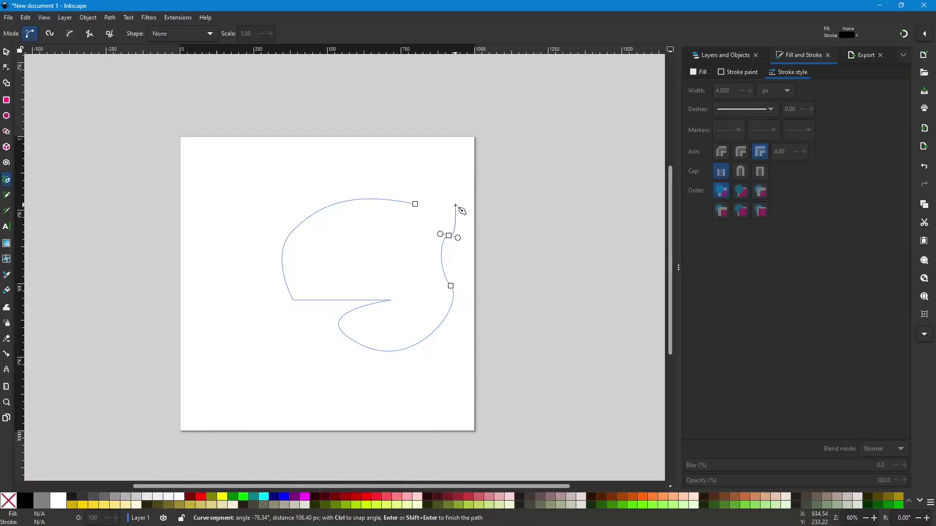
pyautogui.doubleClick(456, 206)
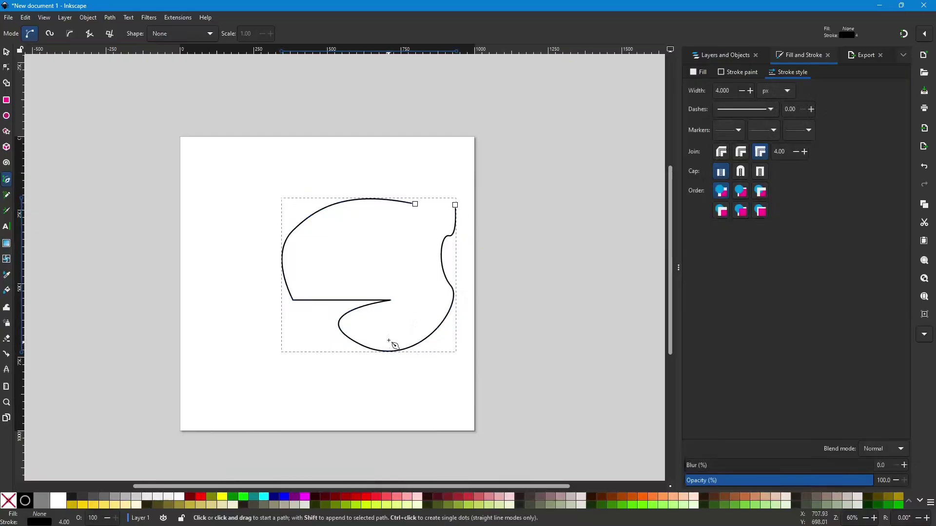
# - Move the finished path to about X 156, Y 241 px on the page and show its nodes for editing
pyautogui.click(7, 51)
pyautogui.moveTo(347, 209); pyautogui.dragTo(289, 219)
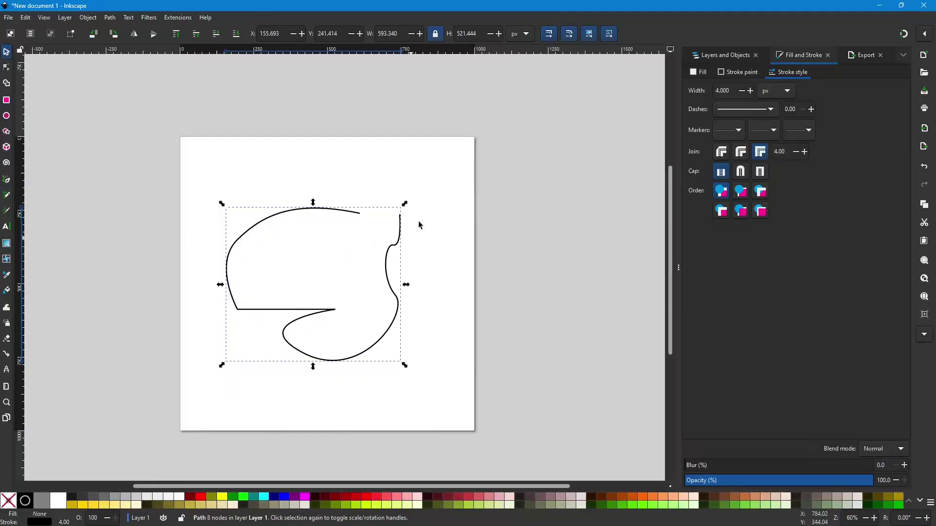
pyautogui.click(6, 69)
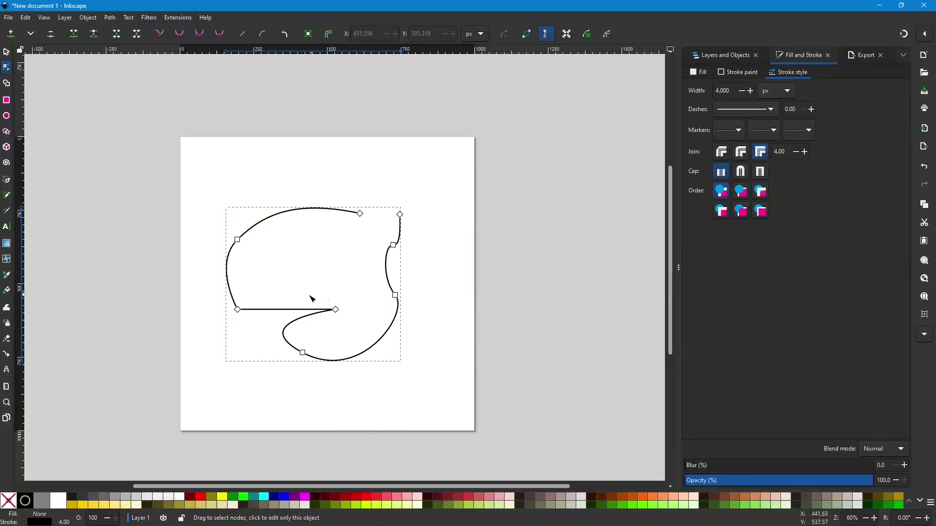
pyautogui.click(393, 245)
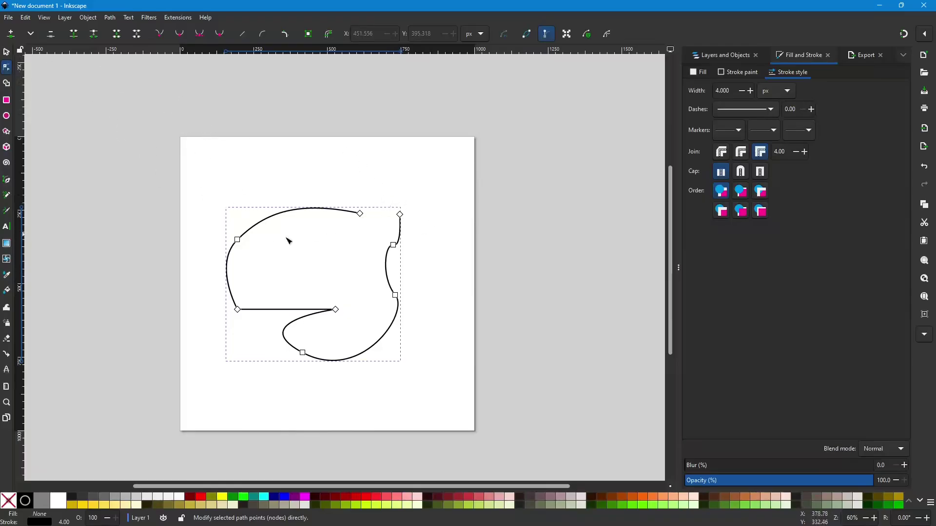
# - Raise the path's upper-left smooth node, its top end node and the two corner nodes of the straight segment, placing the inner corner at about X 440, Y 485 px
pyautogui.moveTo(238, 240)
pyautogui.mouseDown()
pyautogui.moveTo(253, 227)
pyautogui.moveTo(244, 224)
pyautogui.mouseUp()
pyautogui.moveTo(360, 213); pyautogui.dragTo(349, 195)
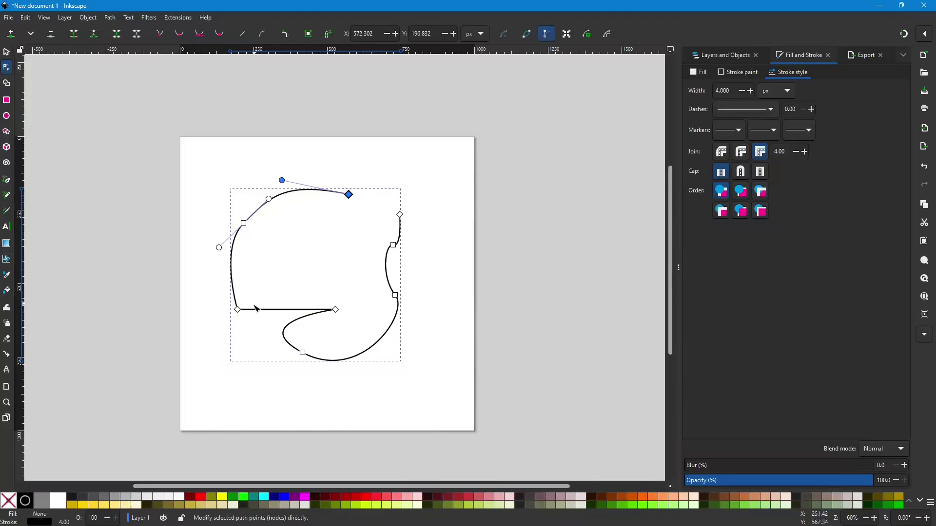
pyautogui.moveTo(238, 310); pyautogui.dragTo(244, 291)
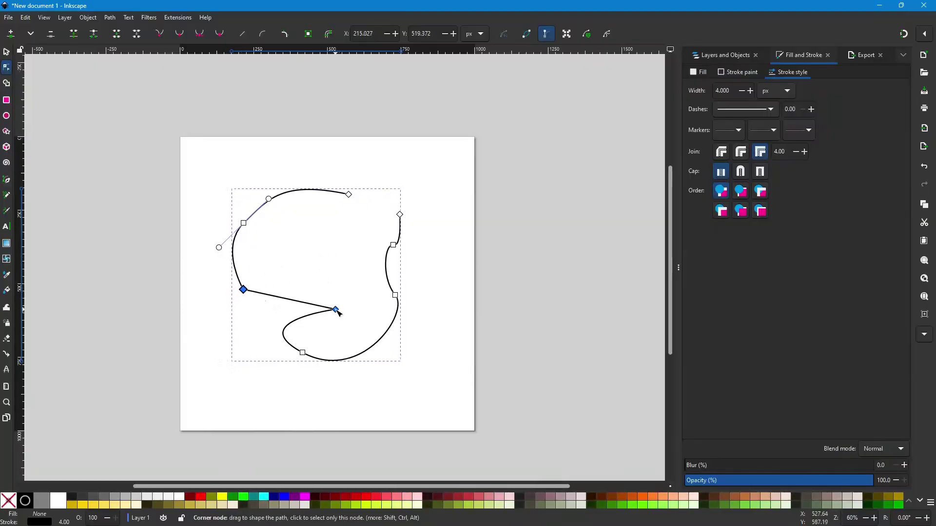
pyautogui.moveTo(337, 311); pyautogui.dragTo(311, 281)
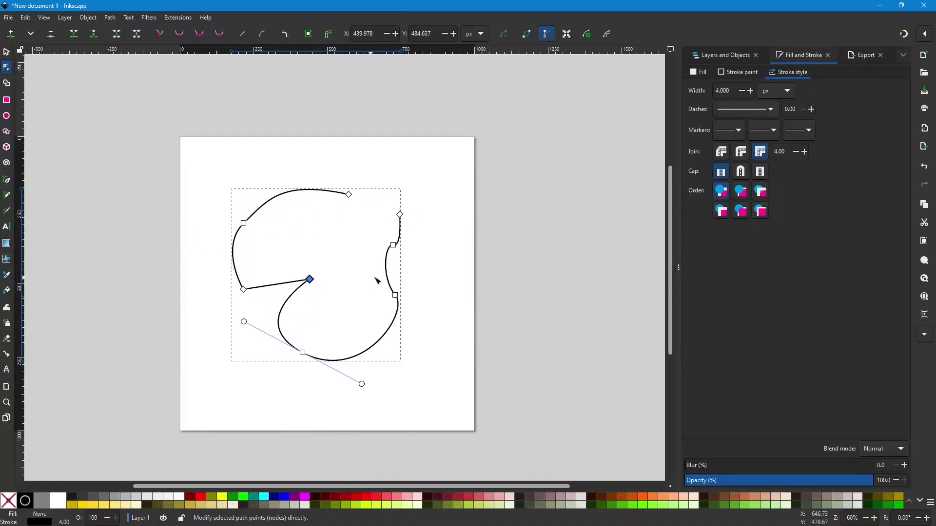
# - Reshape the path's right side by shifting its two smooth nodes inward to about X 653, Y 339 px and X 690, Y 557 px and adjusting their handles
pyautogui.moveTo(395, 295); pyautogui.dragTo(368, 301)
pyautogui.moveTo(394, 245)
pyautogui.mouseDown()
pyautogui.moveTo(371, 241)
pyautogui.moveTo(424, 262)
pyautogui.moveTo(383, 256)
pyautogui.moveTo(429, 267)
pyautogui.moveTo(378, 257)
pyautogui.moveTo(418, 266)
pyautogui.moveTo(378, 249)
pyautogui.moveTo(404, 258)
pyautogui.moveTo(388, 252)
pyautogui.moveTo(398, 253)
pyautogui.mouseUp()
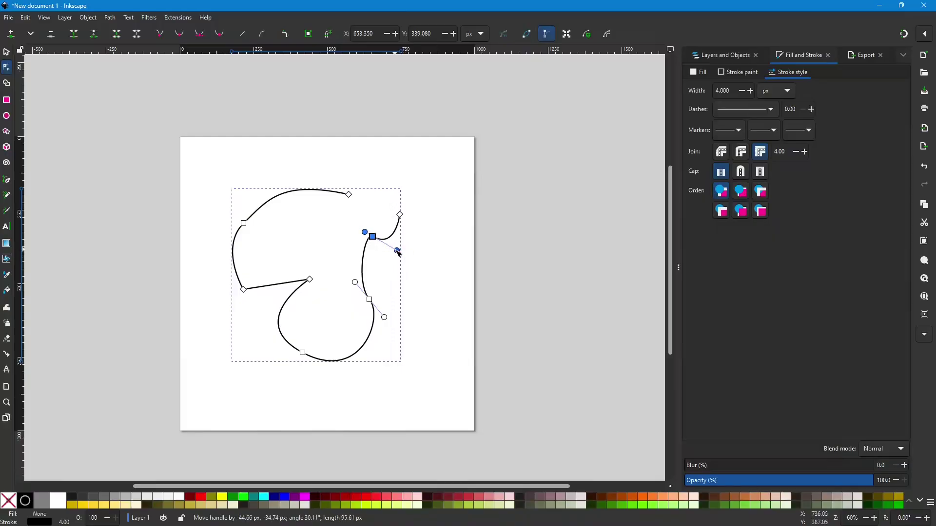
pyautogui.moveTo(384, 317)
pyautogui.mouseDown()
pyautogui.moveTo(426, 343)
pyautogui.moveTo(385, 317)
pyautogui.moveTo(391, 324)
pyautogui.mouseUp()
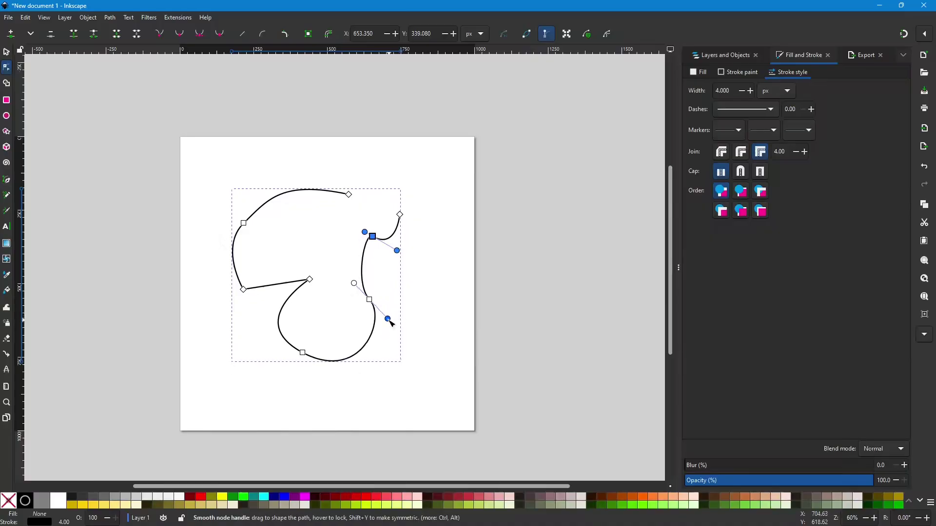
pyautogui.moveTo(364, 313); pyautogui.dragTo(395, 306)
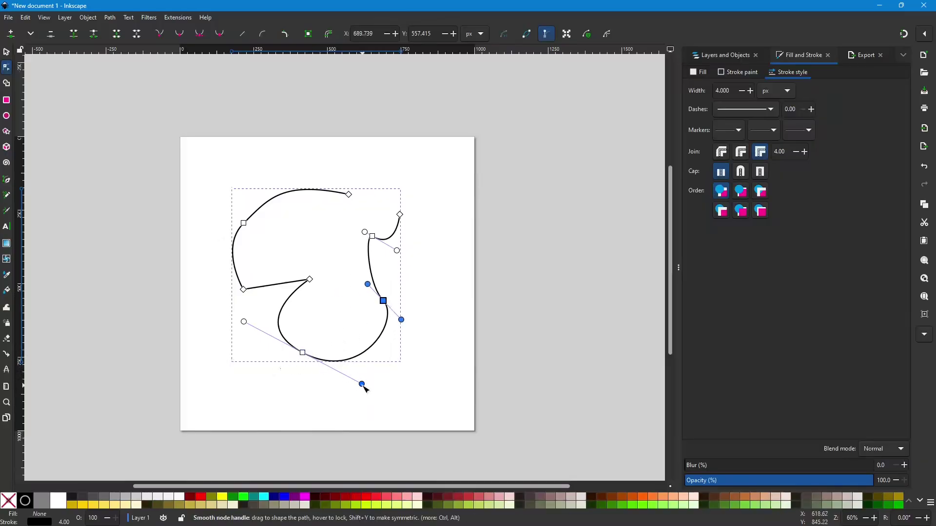
# - Move the bottom smooth node to about X 475, Y 781 px with adjusted handles, and the inner corner node to about X 389, Y 509 px
pyautogui.moveTo(362, 385)
pyautogui.mouseDown()
pyautogui.moveTo(332, 370)
pyautogui.moveTo(345, 380)
pyautogui.mouseUp()
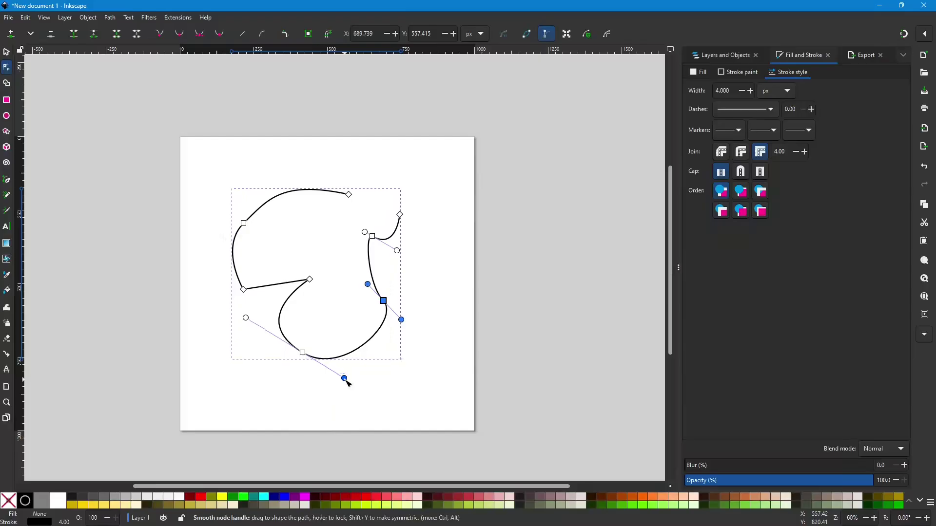
pyautogui.moveTo(301, 357); pyautogui.dragTo(318, 373)
pyautogui.moveTo(261, 331)
pyautogui.mouseDown()
pyautogui.moveTo(313, 328)
pyautogui.moveTo(297, 320)
pyautogui.moveTo(252, 329)
pyautogui.mouseUp()
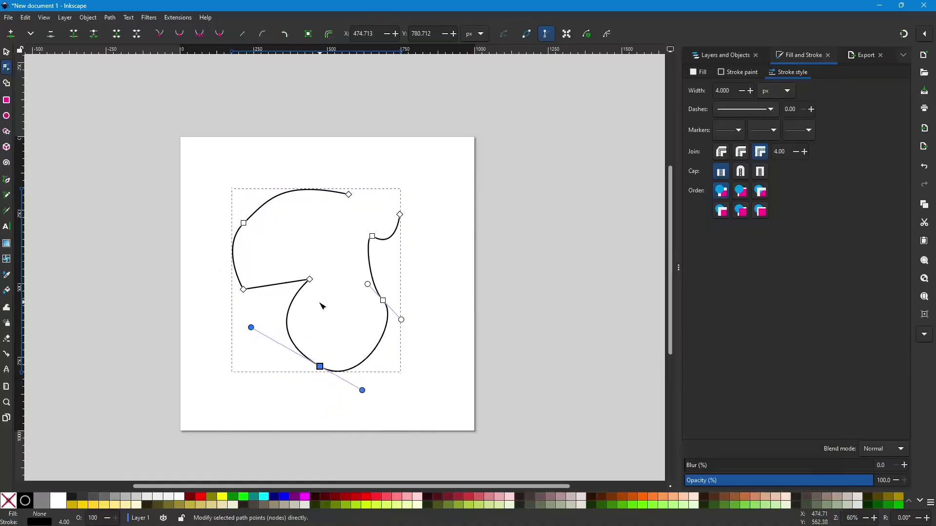
pyautogui.moveTo(309, 279)
pyautogui.mouseDown()
pyautogui.moveTo(297, 262)
pyautogui.moveTo(294, 296)
pyautogui.moveTo(296, 288)
pyautogui.mouseUp()
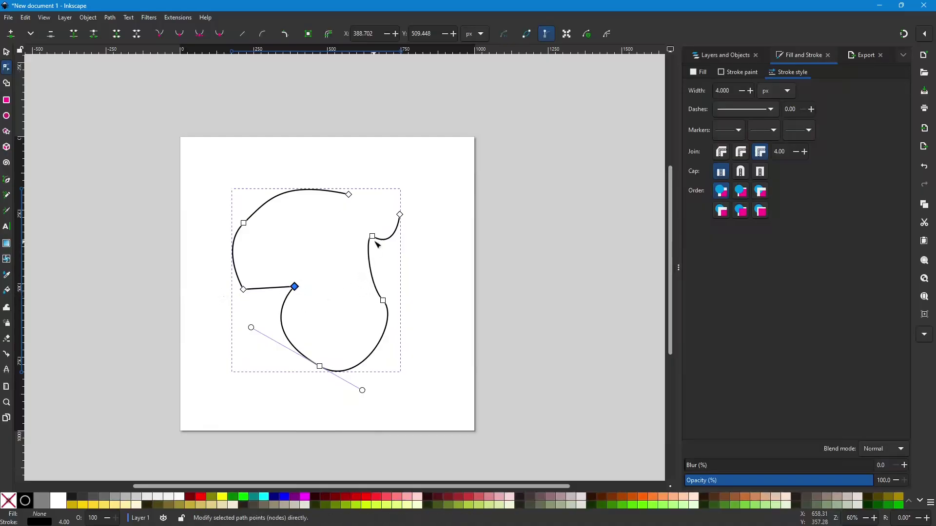
# - Pull the upper-right smooth node inward to about X 544, Y 352 px, then raise the upper-left node to about Y 248 px and steepen its handles
pyautogui.moveTo(373, 238); pyautogui.dragTo(397, 279)
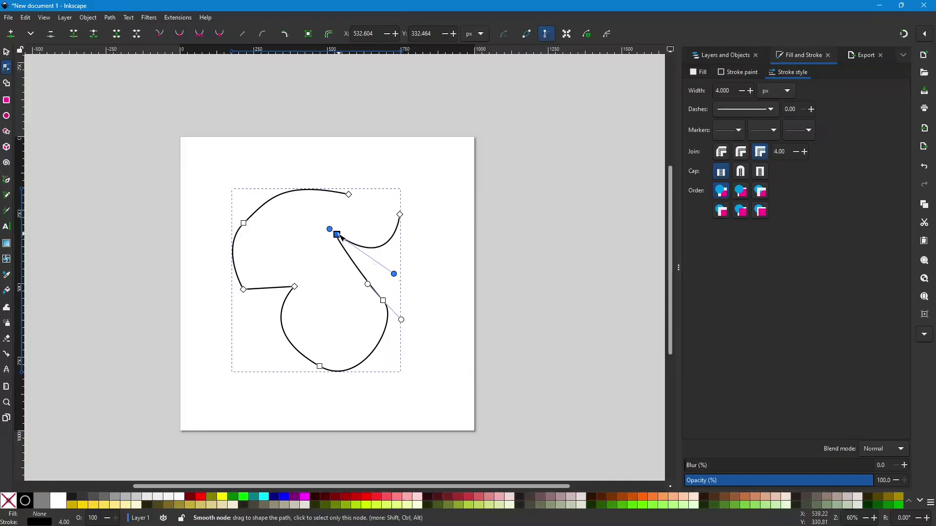
pyautogui.moveTo(337, 235); pyautogui.dragTo(340, 240)
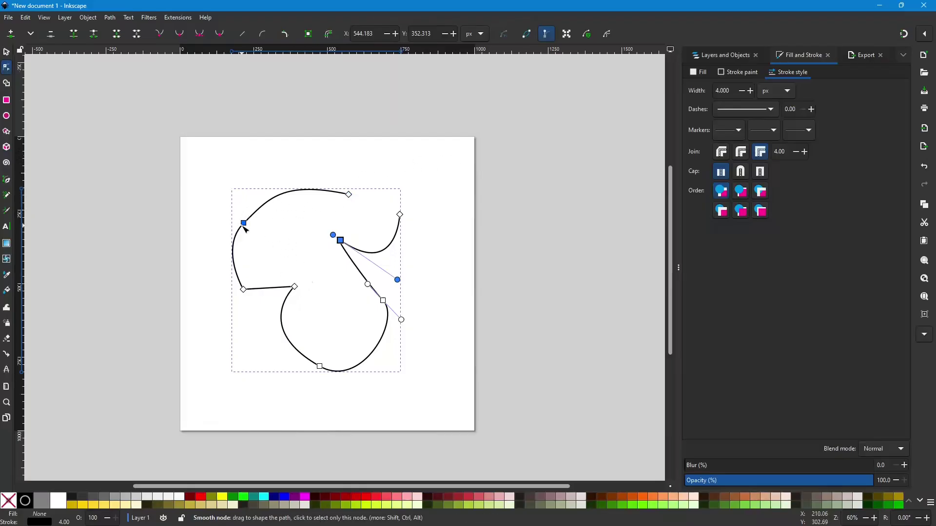
pyautogui.moveTo(244, 223); pyautogui.dragTo(244, 209)
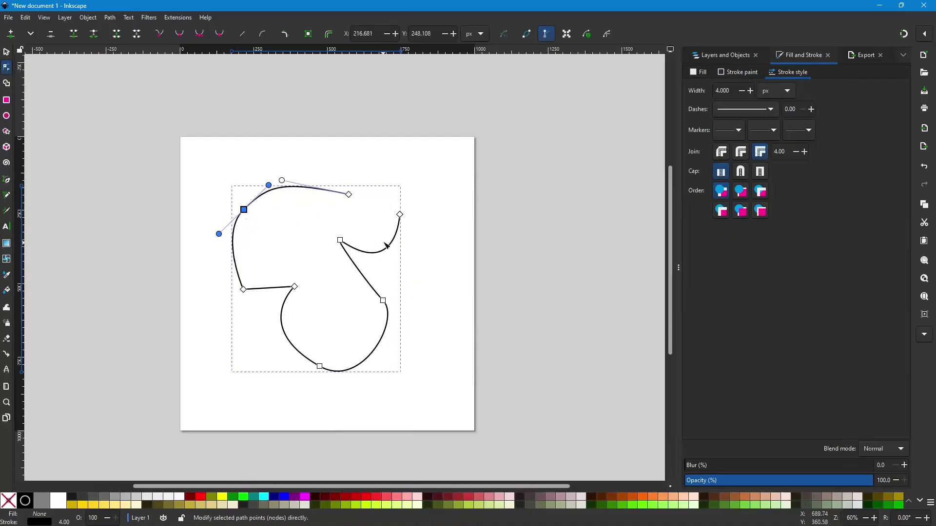
pyautogui.moveTo(273, 189); pyautogui.dragTo(267, 167)
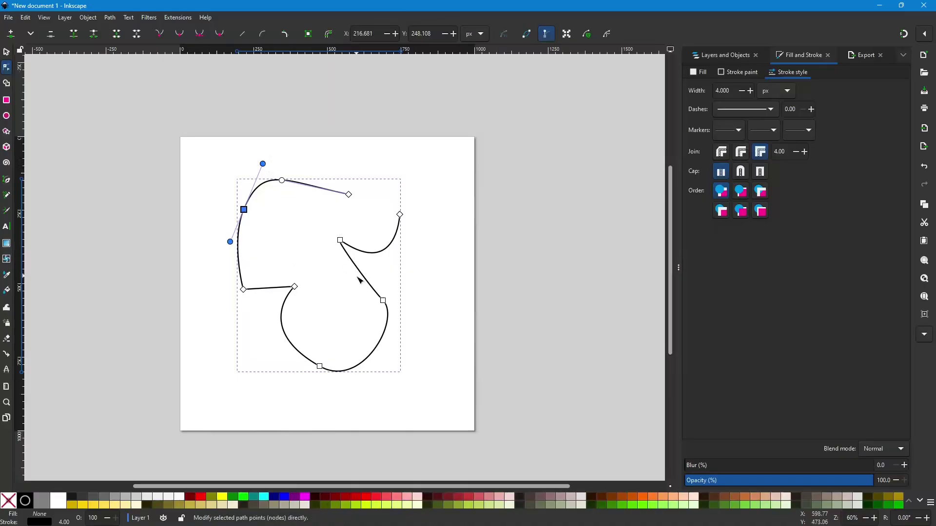
# - Shift the two right-side smooth nodes outward and downward, and move the bottom node to about X 433, Y 814 px
pyautogui.click(341, 241)
pyautogui.moveTo(341, 240)
pyautogui.mouseDown()
pyautogui.moveTo(355, 256)
pyautogui.moveTo(355, 244)
pyautogui.mouseUp()
pyautogui.moveTo(383, 300); pyautogui.dragTo(395, 324)
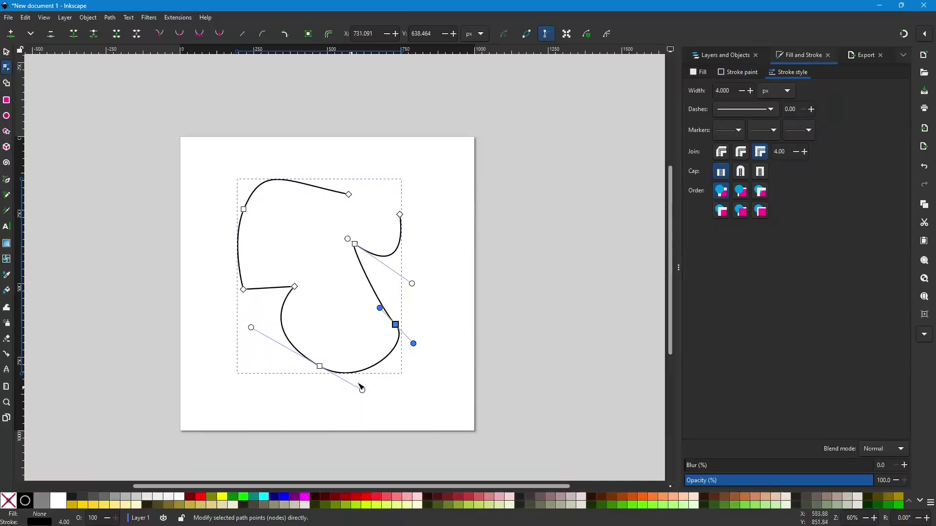
pyautogui.moveTo(319, 367)
pyautogui.mouseDown()
pyautogui.moveTo(299, 371)
pyautogui.moveTo(318, 370)
pyautogui.moveTo(312, 378)
pyautogui.mouseUp()
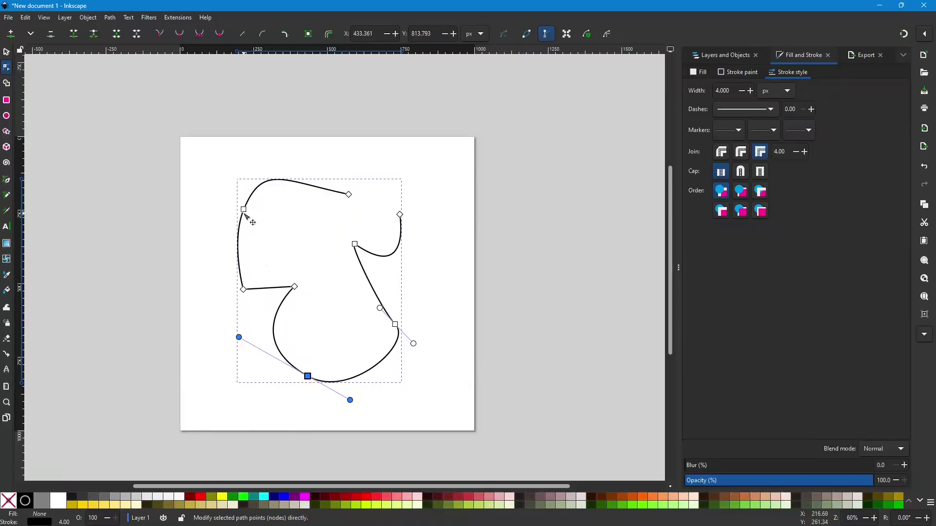
# - Move the upper-left smooth node and the left corner node outward, and bend the straight segment beside that corner into an upward arch
pyautogui.moveTo(245, 211); pyautogui.dragTo(225, 223)
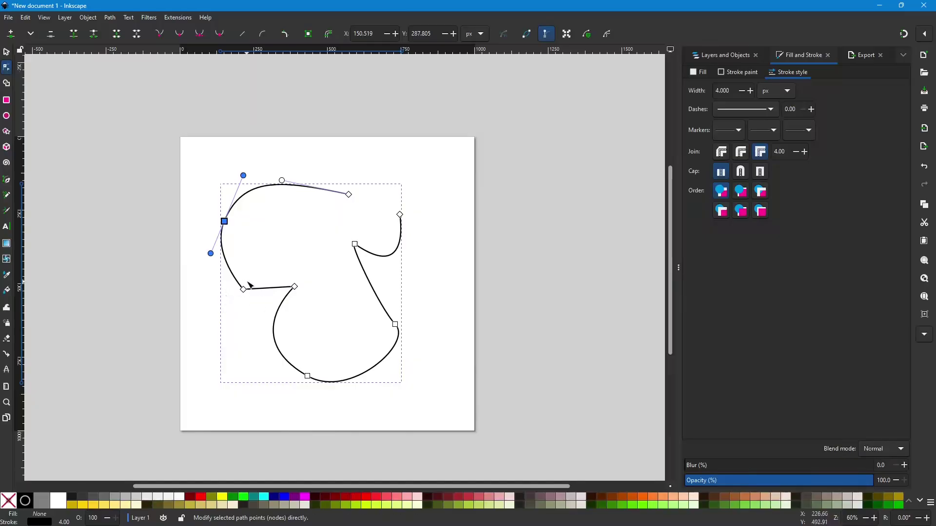
pyautogui.moveTo(245, 292); pyautogui.dragTo(283, 257)
pyautogui.moveTo(280, 222); pyautogui.dragTo(281, 265)
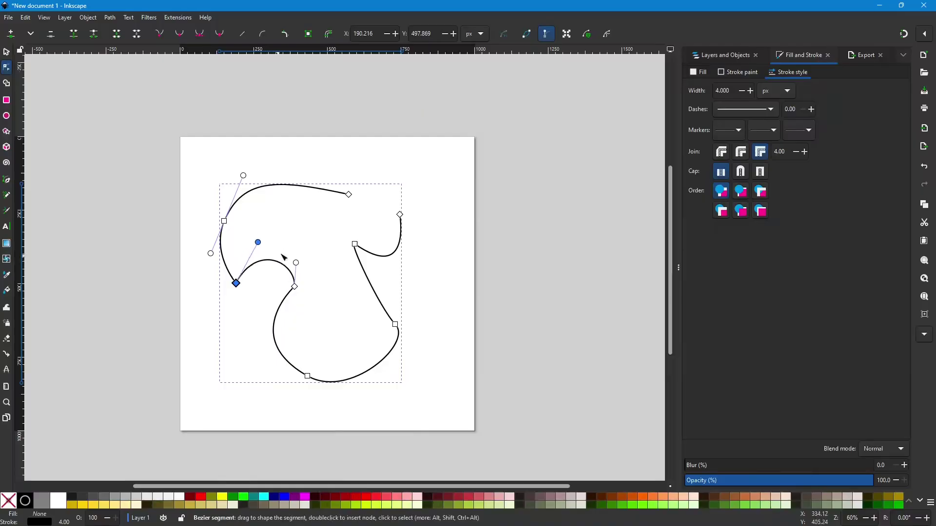
# - Bend the path's top segment upward into a hooked curve and bow the right-side segment inward by reshaping the segments directly
pyautogui.moveTo(323, 191); pyautogui.dragTo(359, 165)
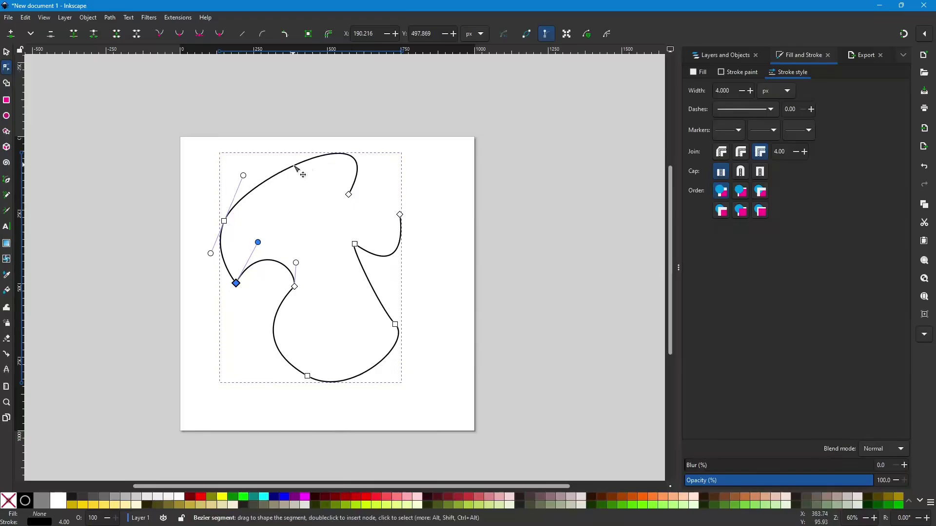
pyautogui.moveTo(294, 166)
pyautogui.mouseDown()
pyautogui.moveTo(271, 160)
pyautogui.moveTo(285, 193)
pyautogui.moveTo(288, 174)
pyautogui.mouseUp()
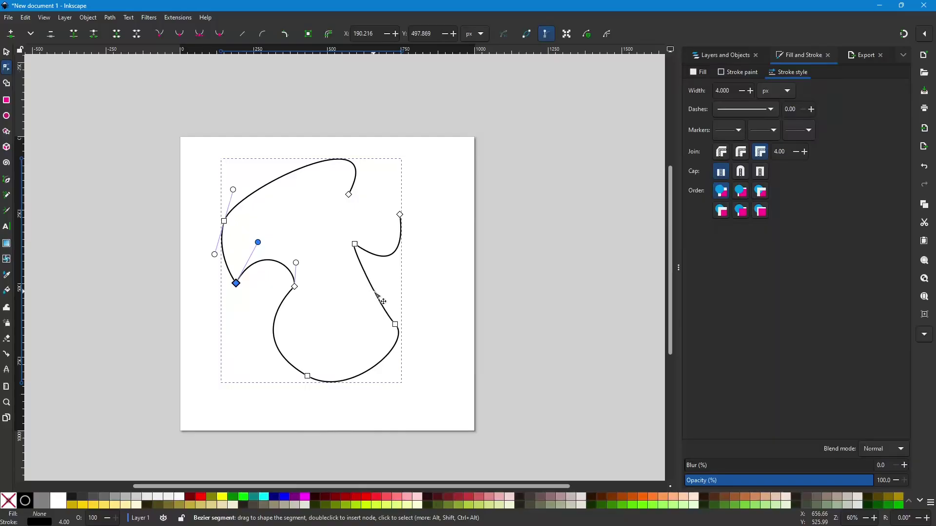
pyautogui.moveTo(375, 293); pyautogui.dragTo(347, 306)
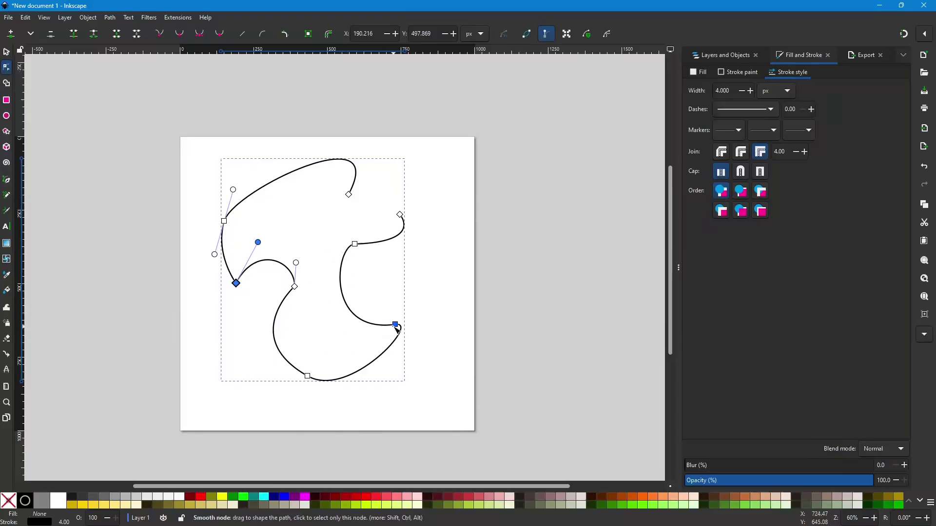
# - Move the path's right end node outward to about X 857, Y 336 px and arch its adjoining segment upward by redirecting the neighbouring handle
pyautogui.click(400, 215)
pyautogui.moveTo(400, 215); pyautogui.dragTo(449, 190)
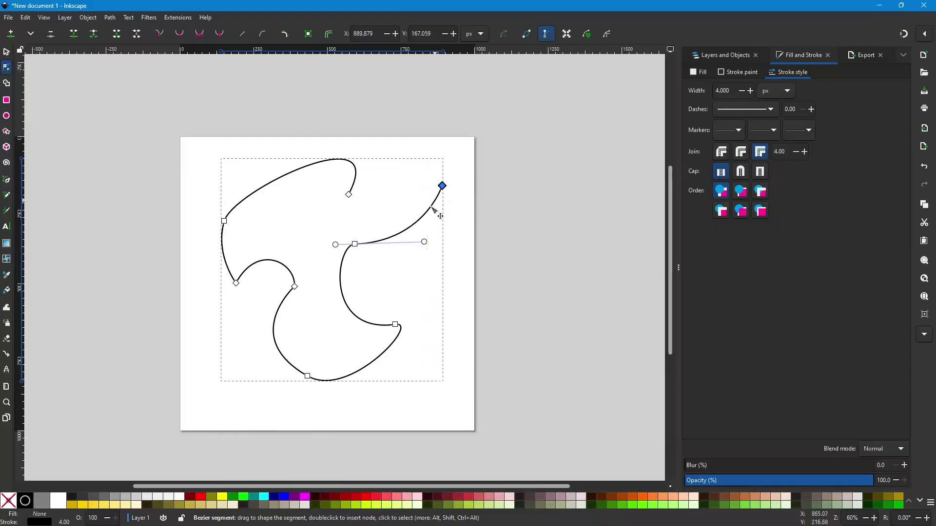
pyautogui.moveTo(424, 241); pyautogui.dragTo(389, 204)
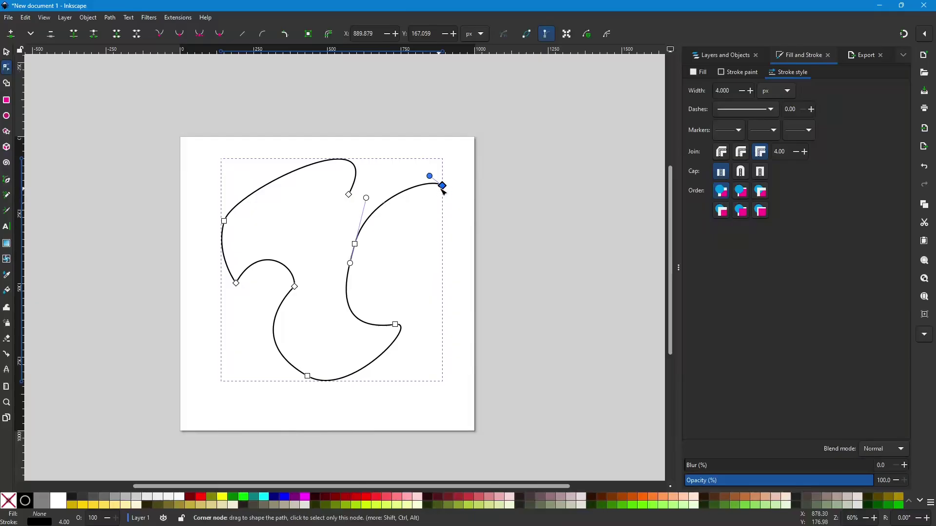
pyautogui.moveTo(442, 186); pyautogui.dragTo(433, 239)
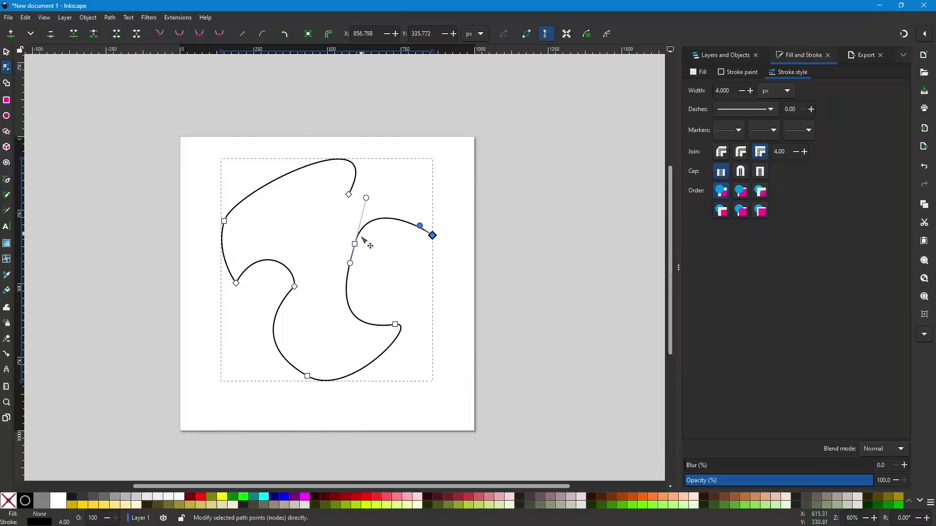
# - Shift the smooth node beside that arch to about X 576, Y 394 px and raise the inner corner node to about X 418, Y 425 px
pyautogui.moveTo(357, 245)
pyautogui.mouseDown()
pyautogui.moveTo(381, 254)
pyautogui.moveTo(352, 255)
pyautogui.mouseUp()
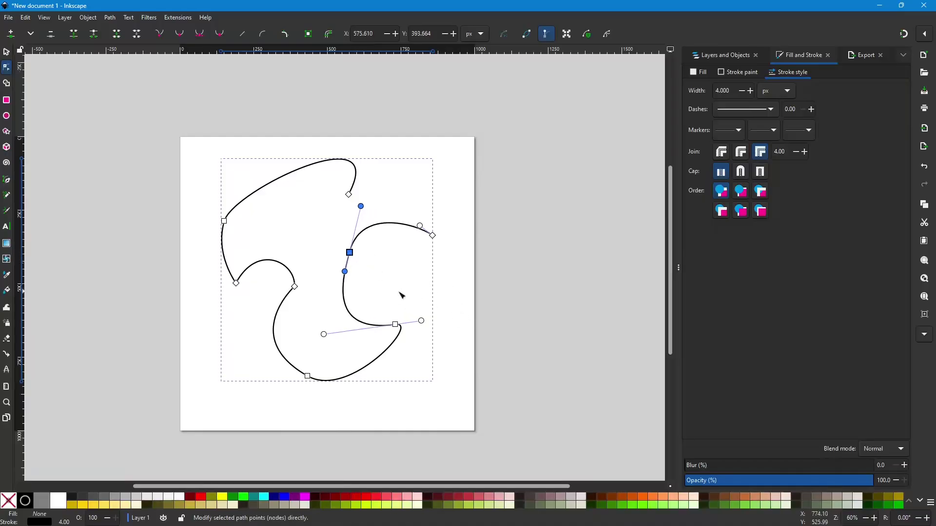
pyautogui.moveTo(293, 289); pyautogui.dragTo(303, 263)
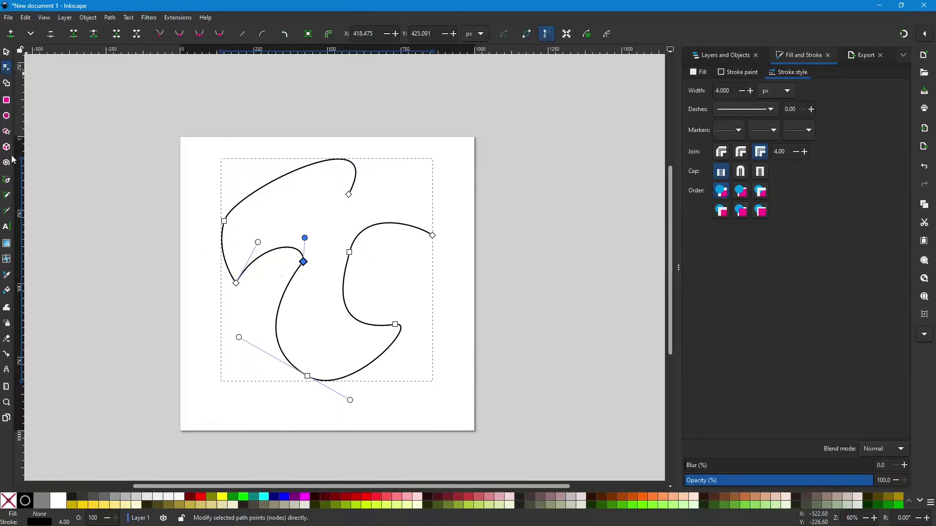
# - Delete the reshaped curved path from the page and bring the Fill and Stroke settings back into view
pyautogui.click(7, 179)
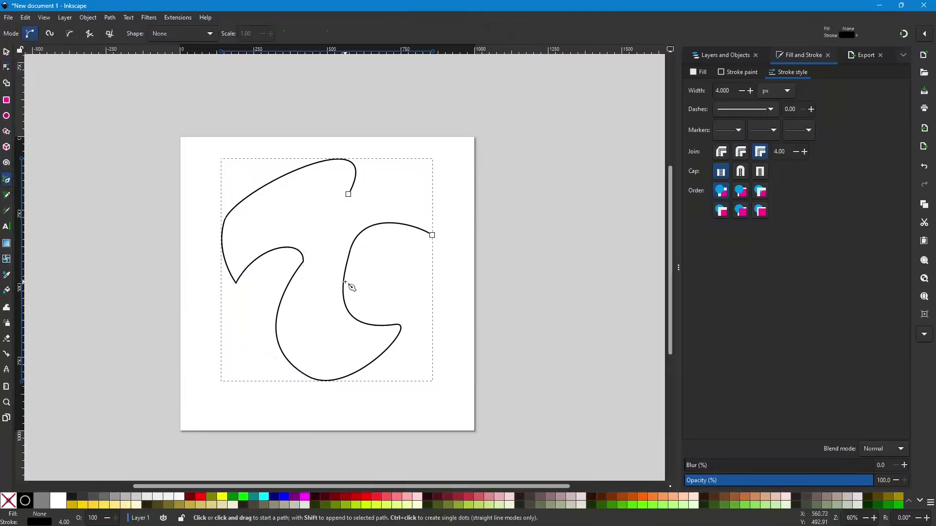
pyautogui.click(9, 55)
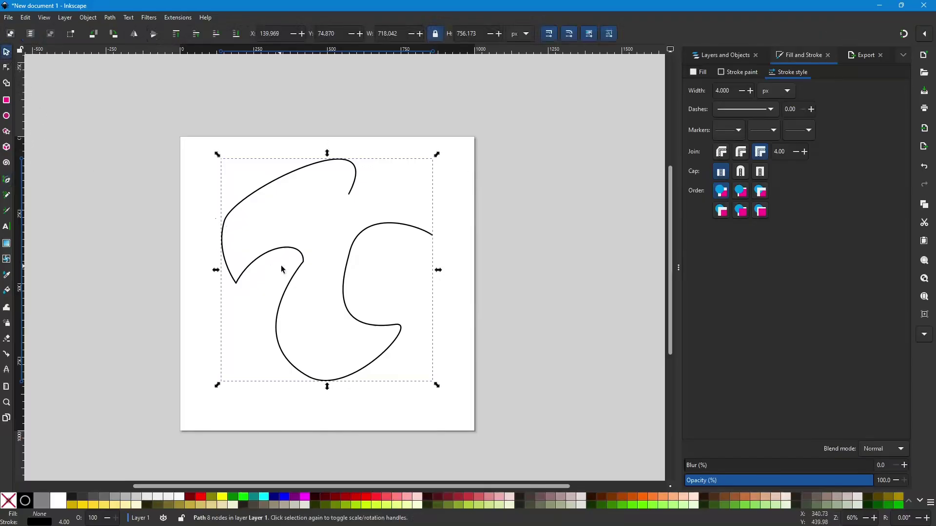
pyautogui.press('Delete')
pyautogui.click(720, 57)
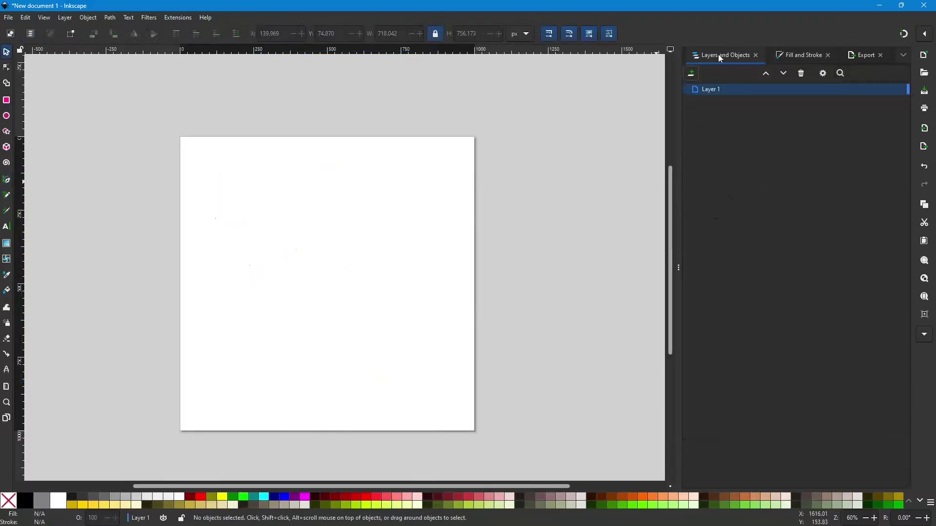
pyautogui.click(781, 61)
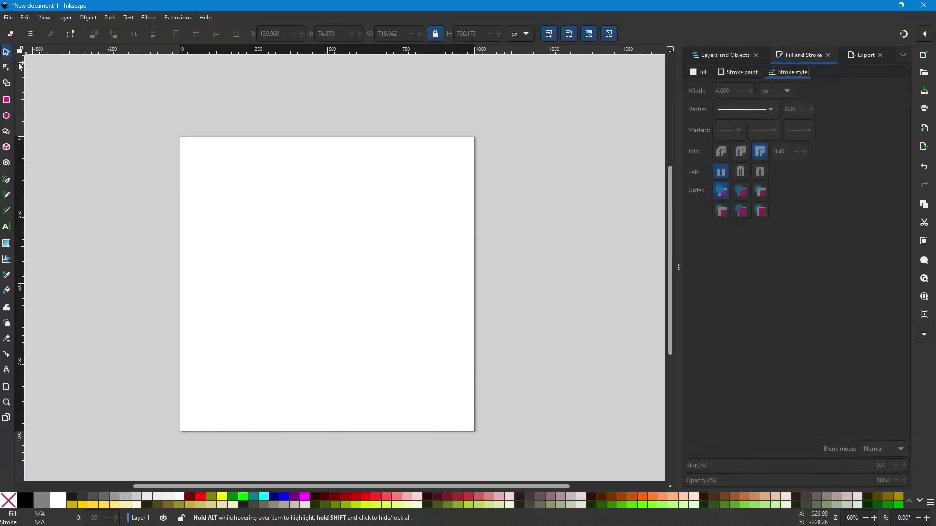
# - Start a Spiro path with the Pen tool at about X 443, Y 170 px and place nodes counterclockwise to form the spiral's outer turn
pyautogui.click(7, 181)
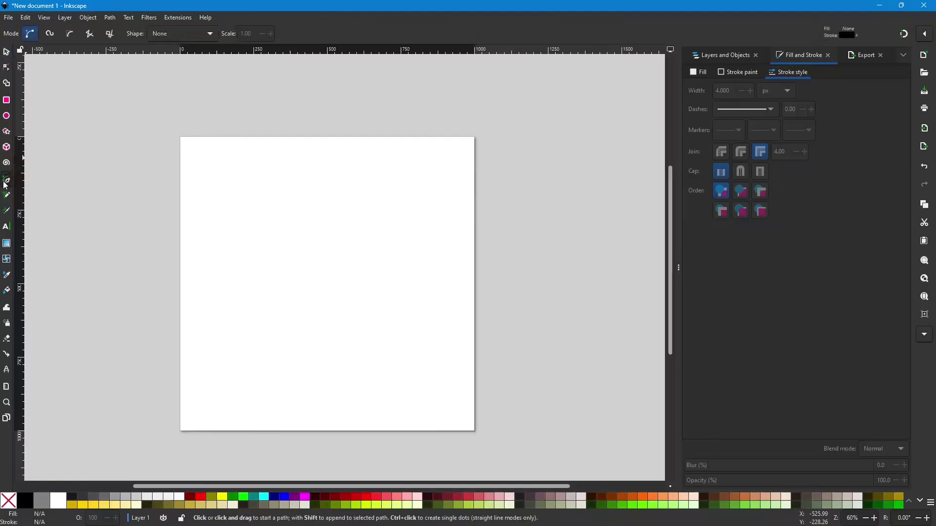
pyautogui.click(51, 36)
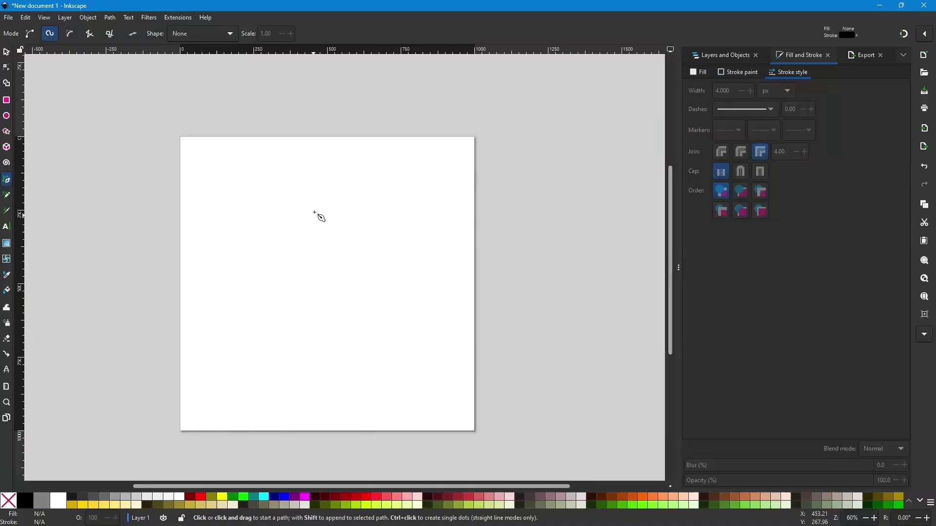
pyautogui.click(311, 187)
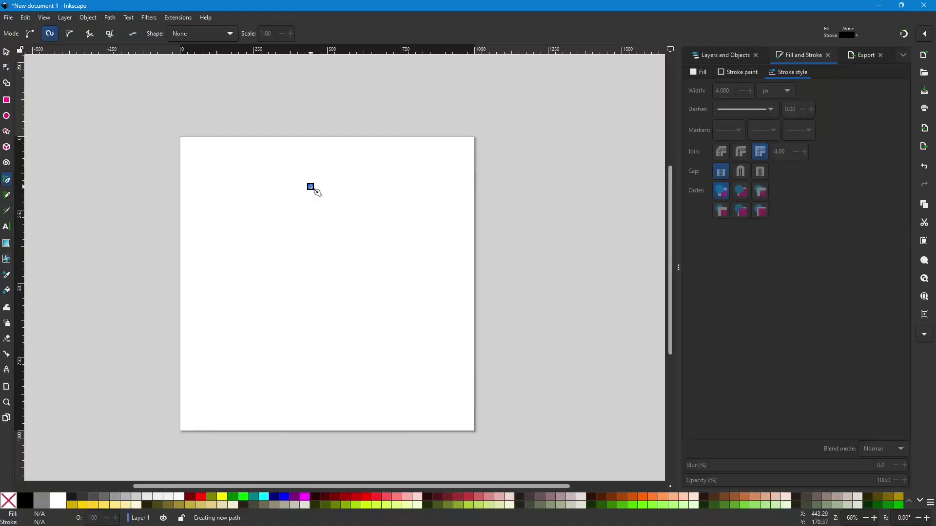
pyautogui.click(310, 251)
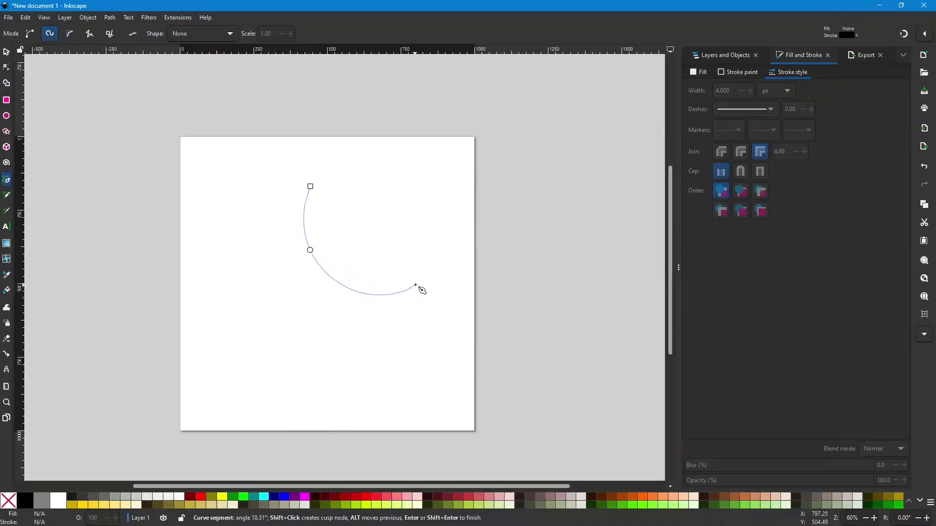
pyautogui.click(428, 266)
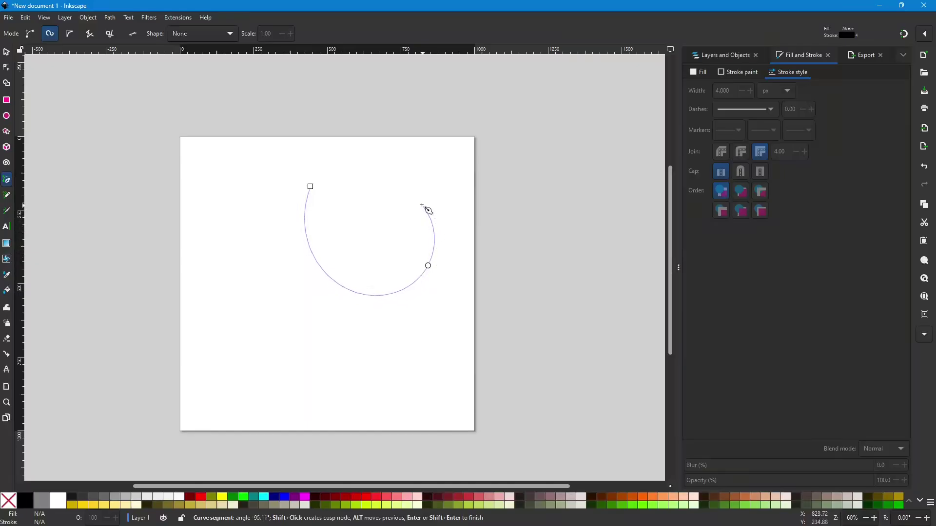
pyautogui.click(404, 194)
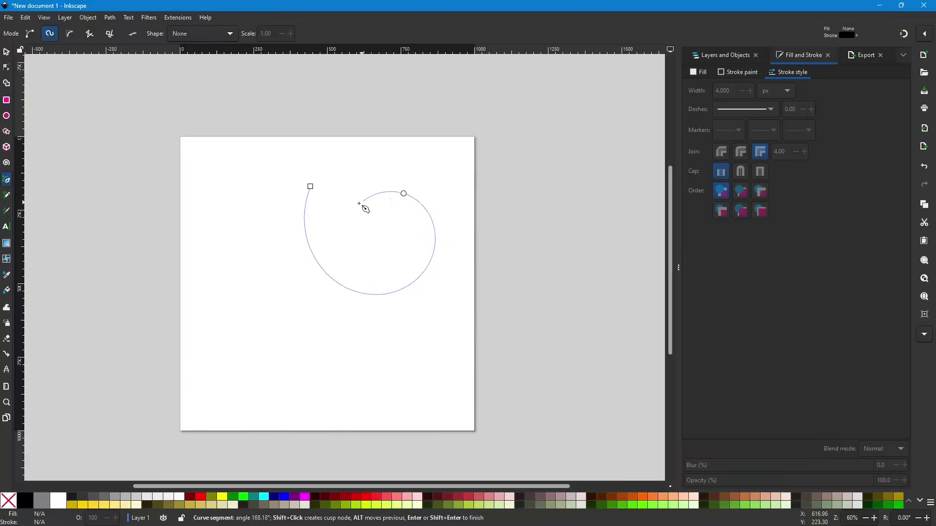
pyautogui.click(334, 229)
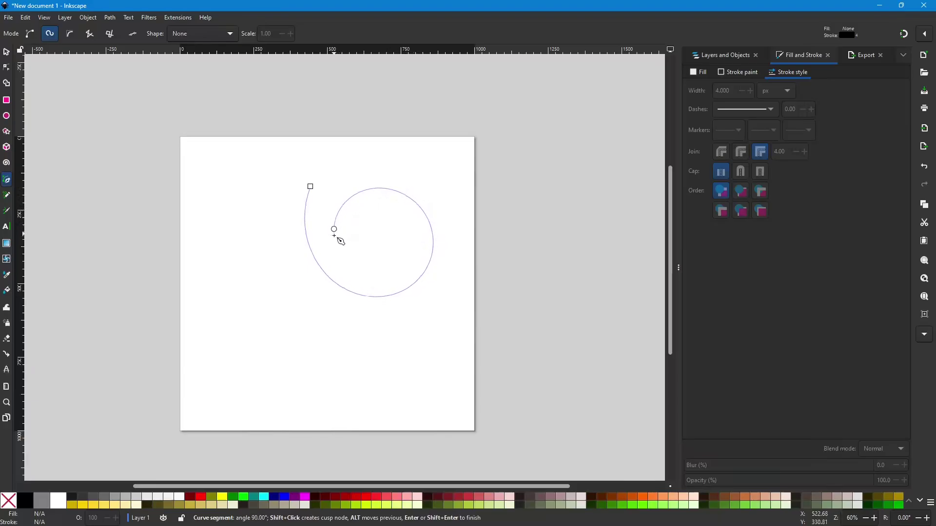
# - Continue the Spiro path inward with progressively tighter turns and finish it as an open spiral ending near the centre
pyautogui.click(383, 283)
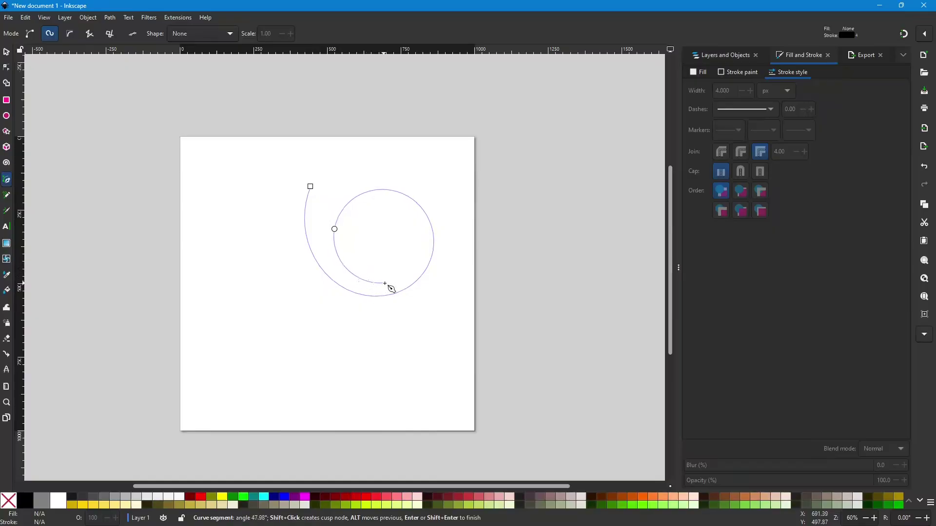
pyautogui.click(418, 222)
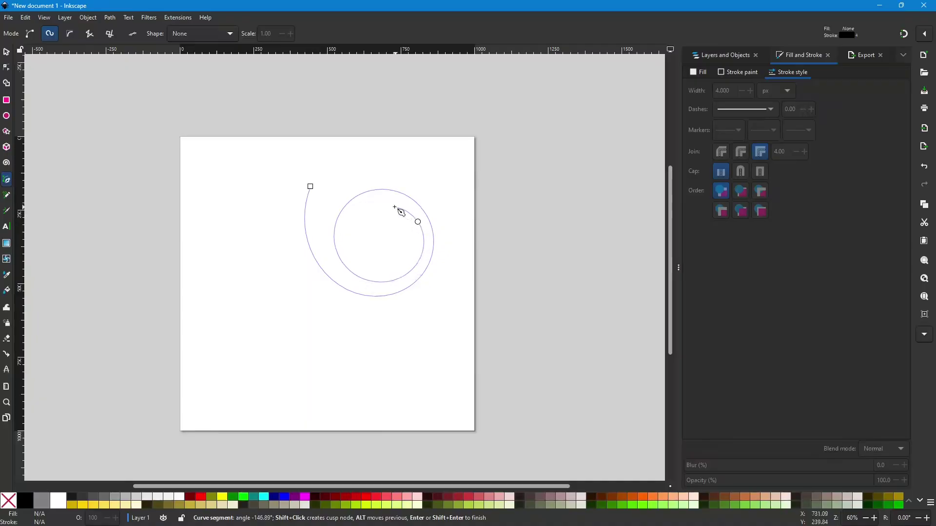
pyautogui.click(353, 215)
pyautogui.click(350, 255)
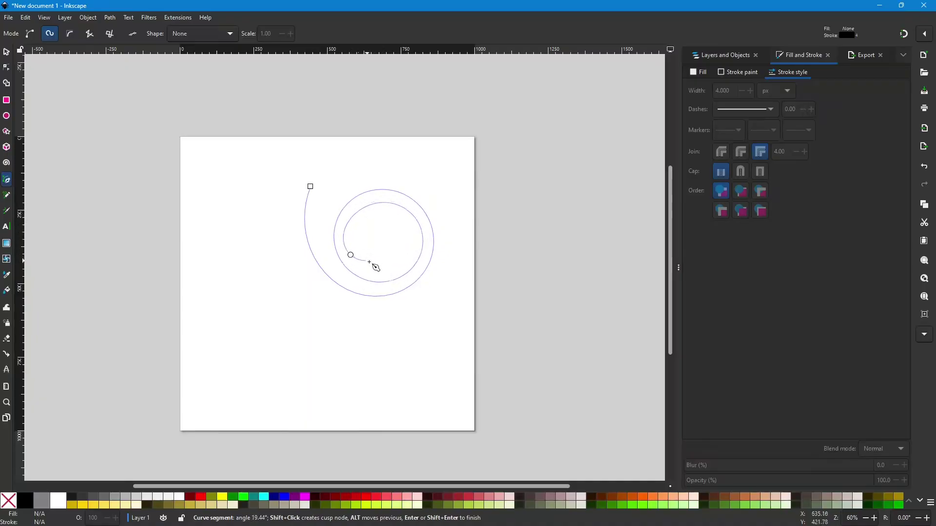
pyautogui.click(413, 253)
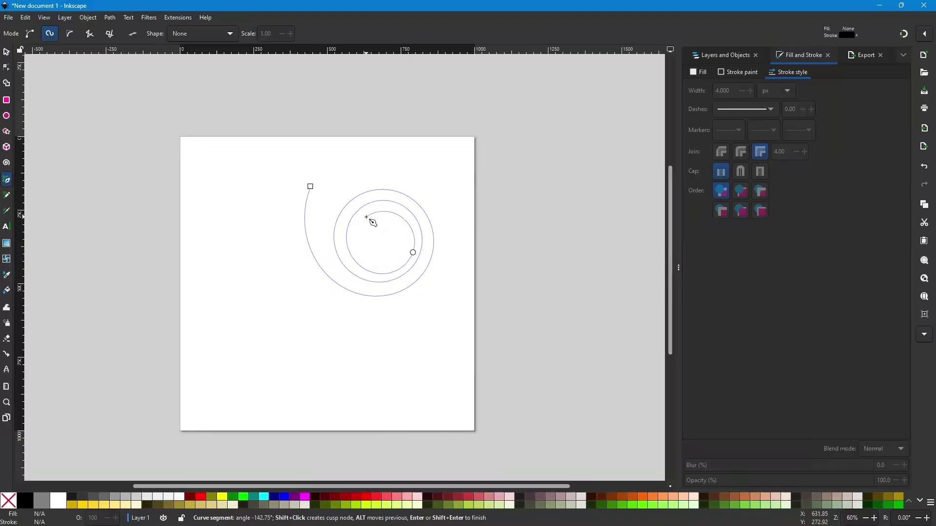
pyautogui.click(363, 249)
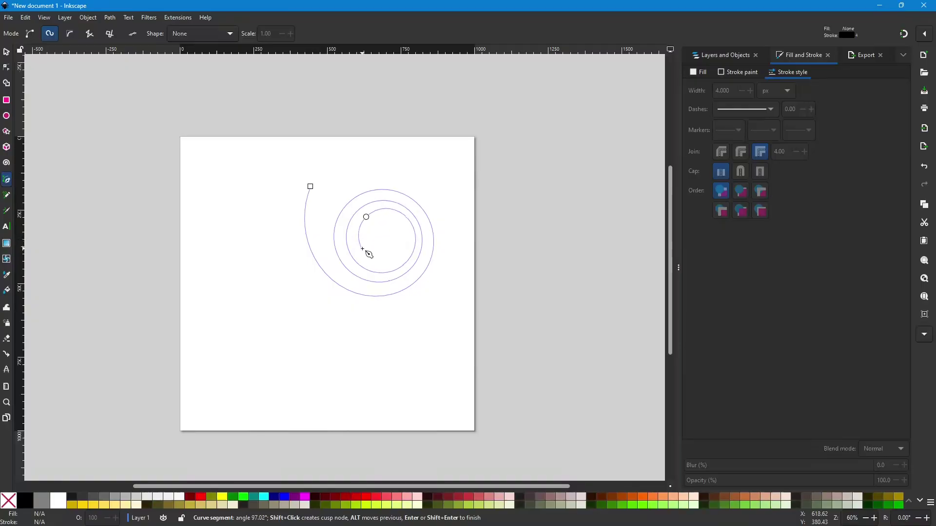
pyautogui.doubleClick(398, 255)
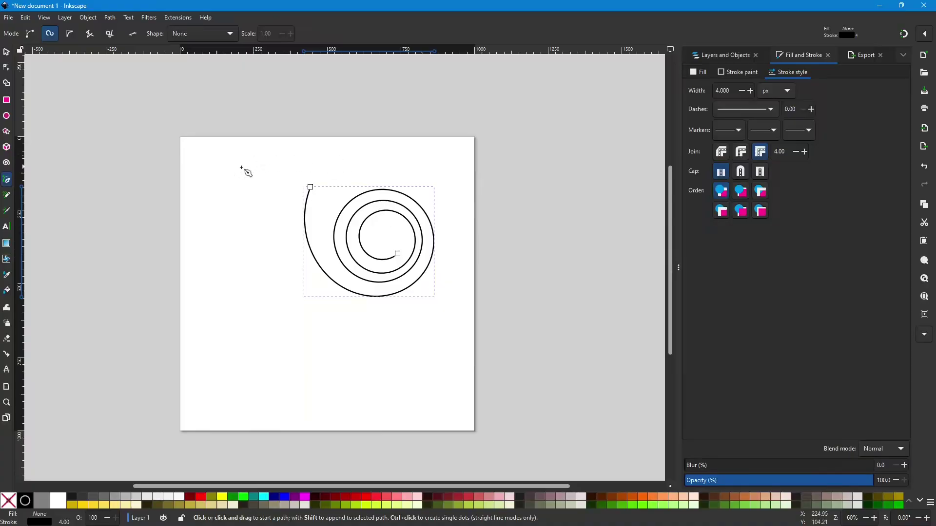
# - Examine the handles of the spiral's smooth nodes with the Node tool, checking several on the outer and inner turns
pyautogui.click(8, 68)
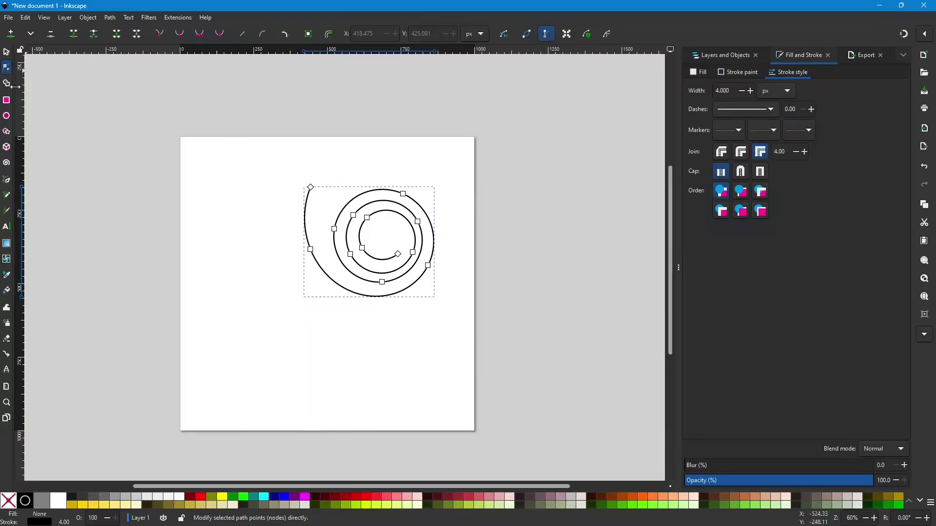
pyautogui.scroll(3, 310, 266)
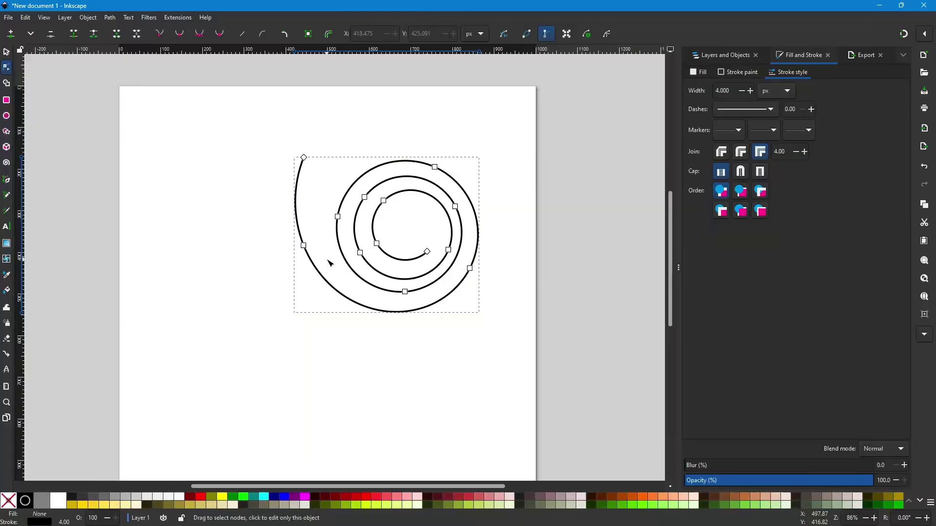
pyautogui.scroll(-1, 359, 242)
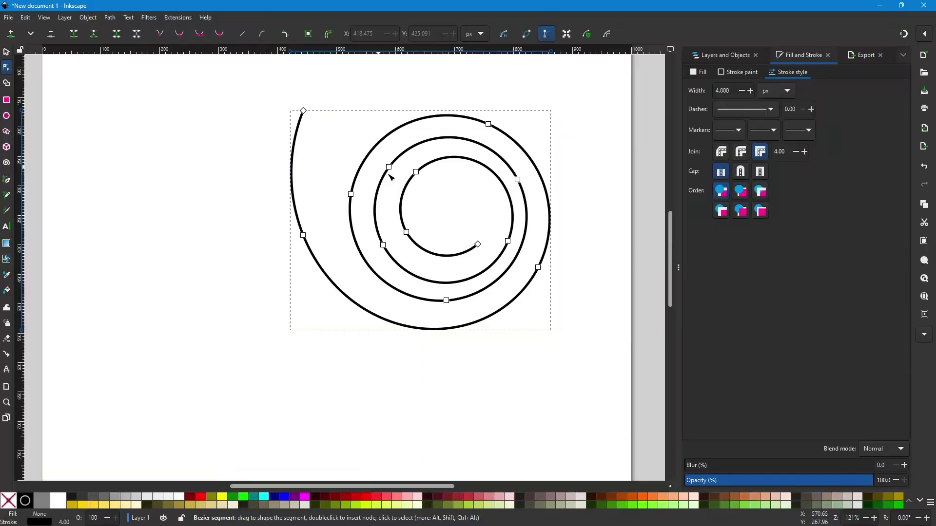
pyautogui.click(303, 236)
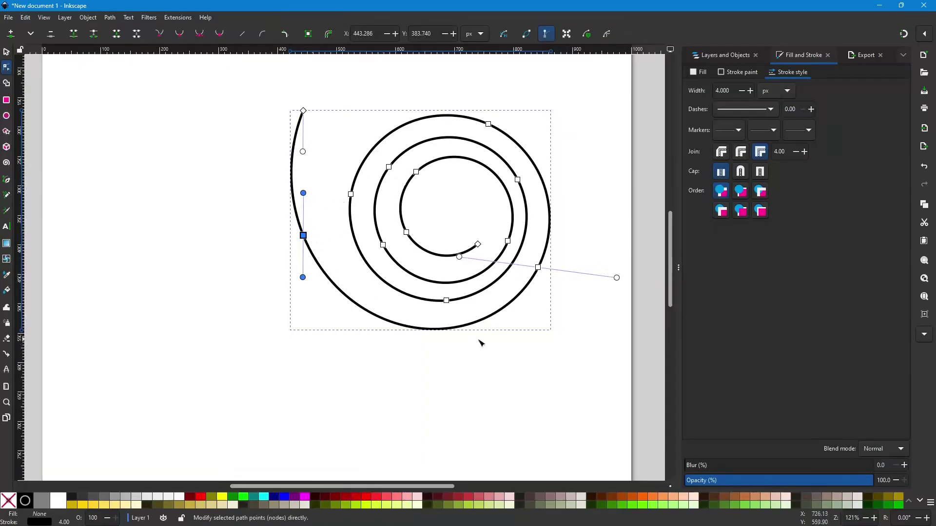
pyautogui.click(538, 268)
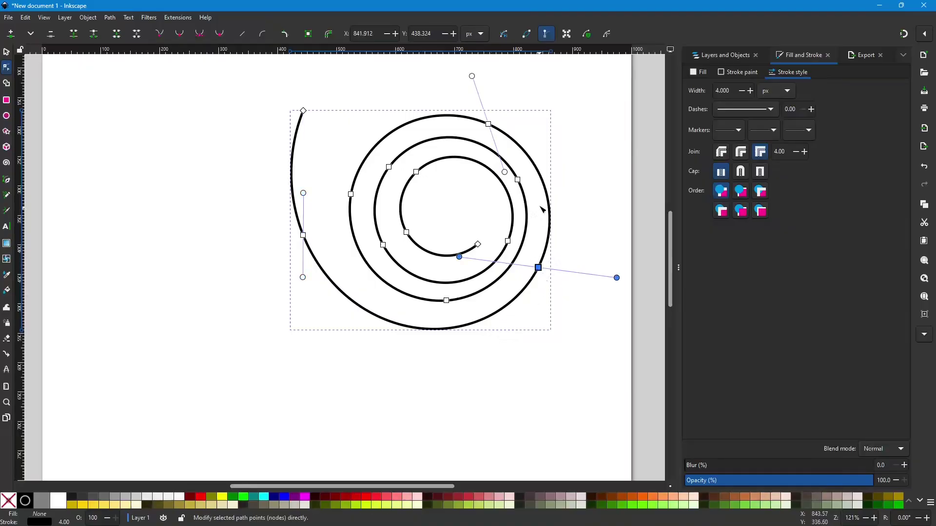
pyautogui.click(488, 124)
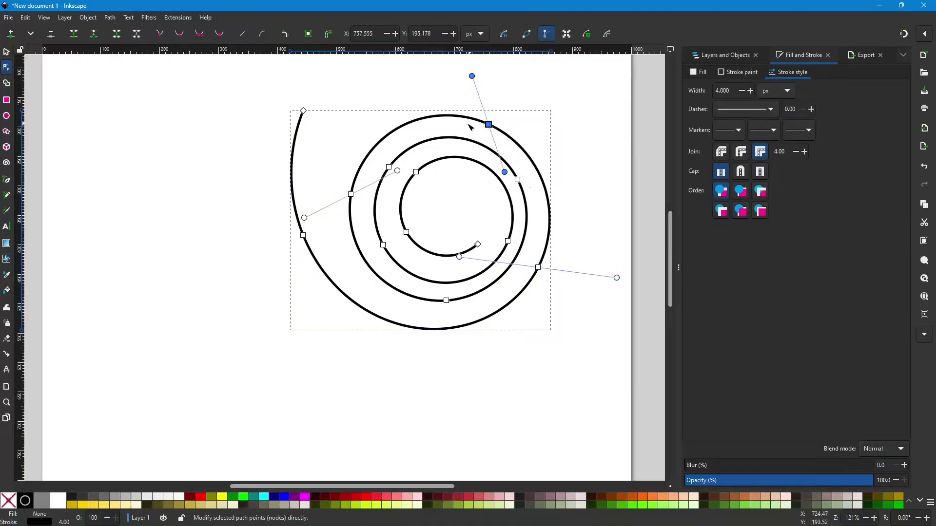
pyautogui.click(351, 194)
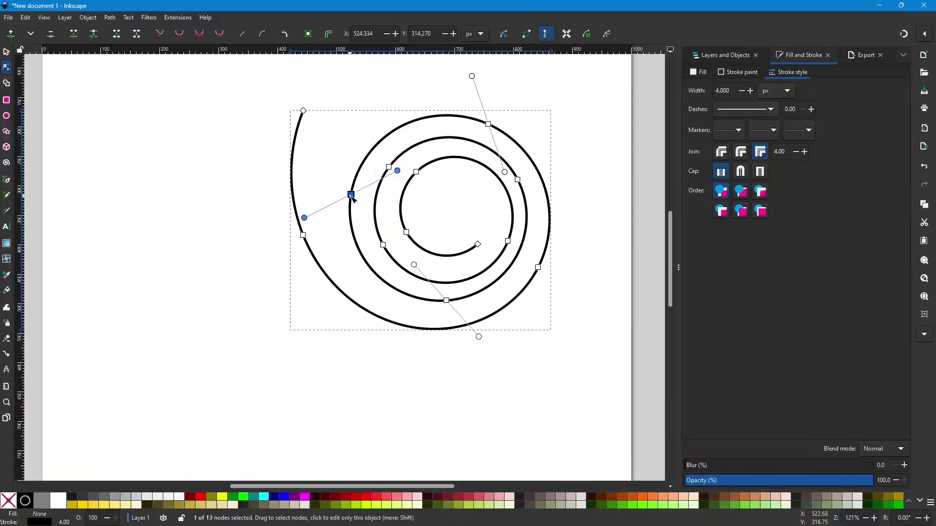
pyautogui.click(383, 245)
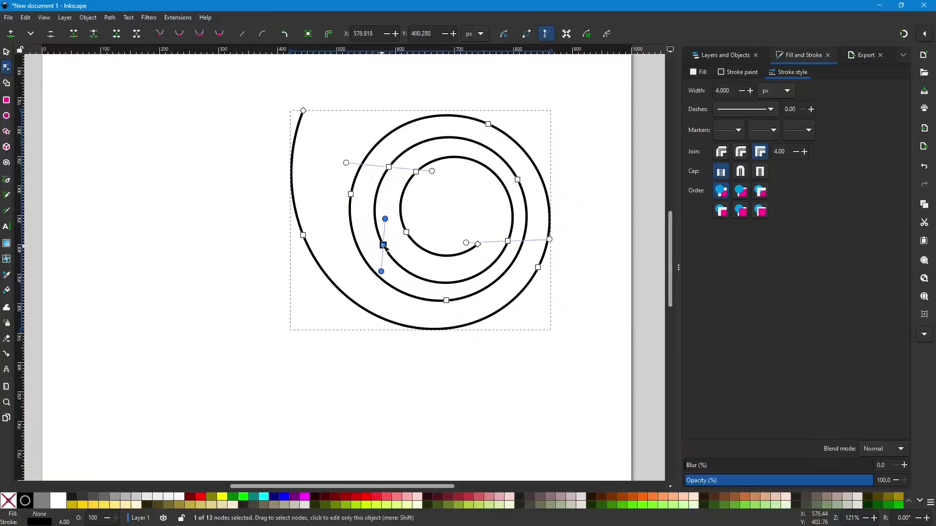
# - Move the spiral's outer-left smooth node to about X 373, Y 471 px and rotate its handles
pyautogui.click(306, 238)
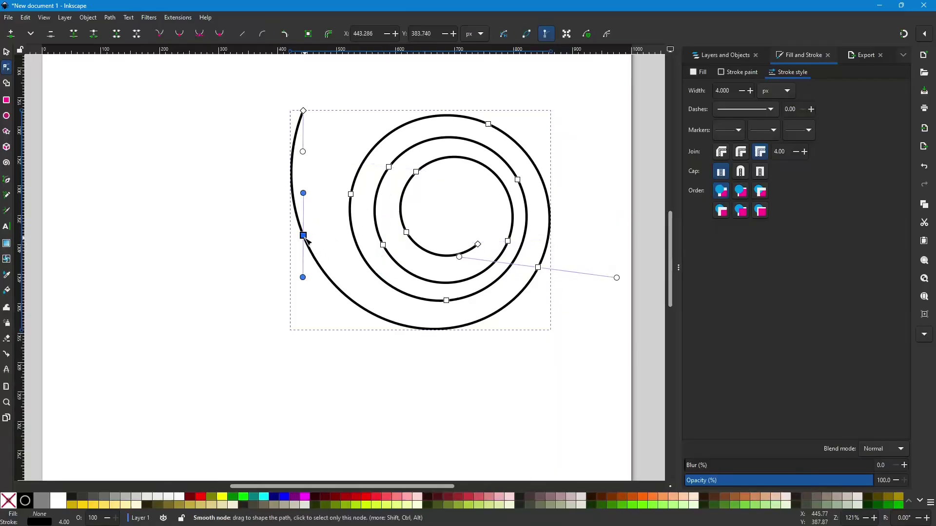
pyautogui.moveTo(306, 240); pyautogui.dragTo(264, 294)
pyautogui.moveTo(261, 334); pyautogui.dragTo(300, 272)
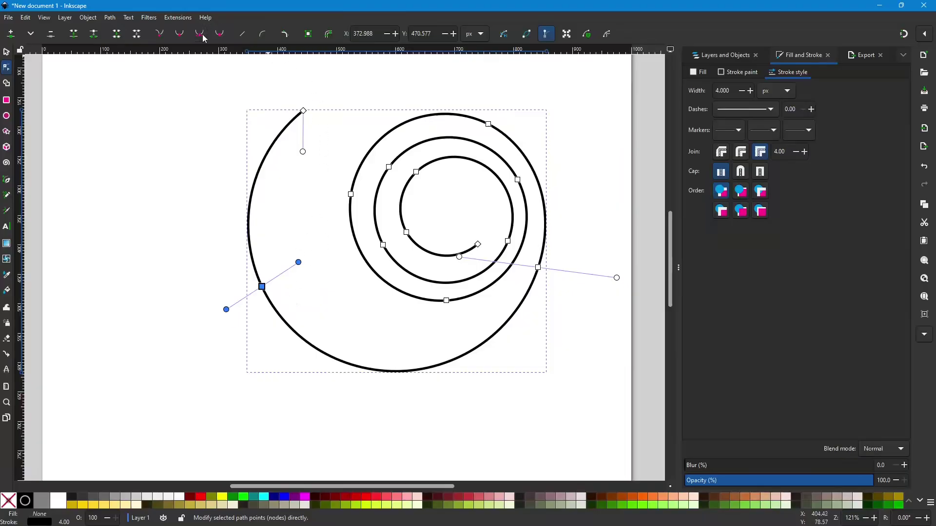
# - Convert the outer-left node to a corner node, reposition its handles, and move the node to about X 518, Y 519 px
pyautogui.click(161, 35)
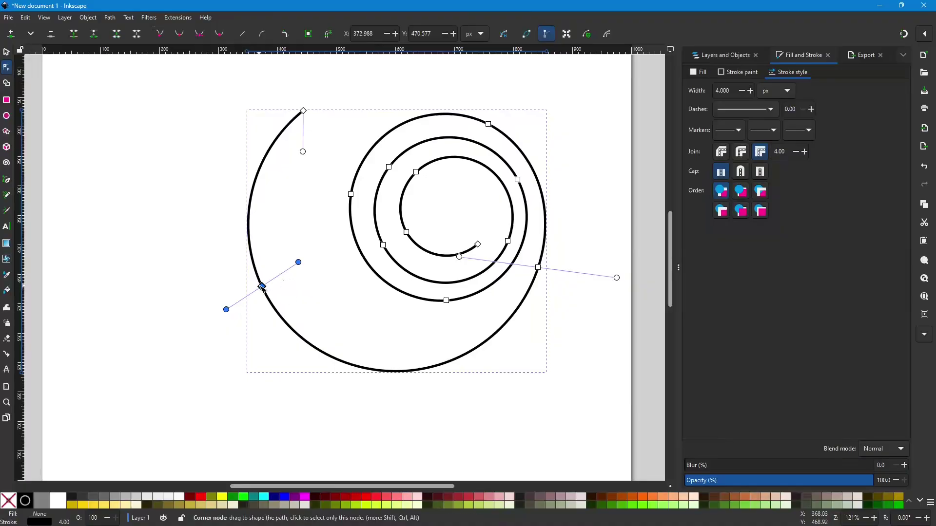
pyautogui.moveTo(262, 287); pyautogui.dragTo(190, 182)
pyautogui.moveTo(253, 296); pyautogui.dragTo(370, 347)
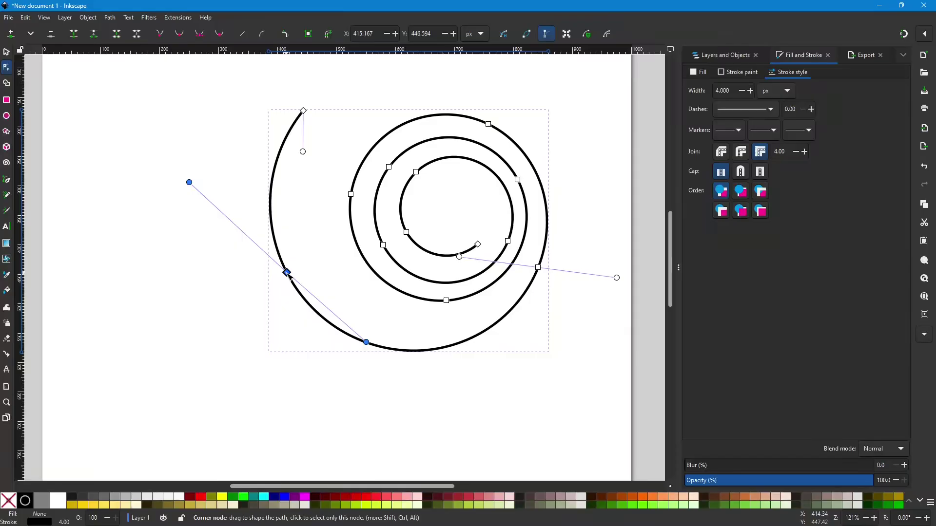
pyautogui.moveTo(289, 277); pyautogui.dragTo(349, 317)
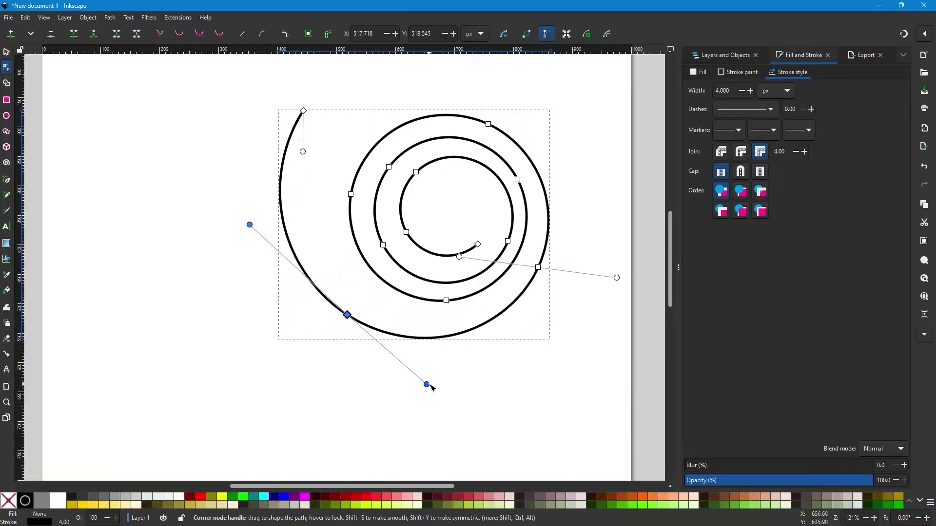
# - Reposition the corner node's lower handle, move the spiral's outer end node to about X 263, Y 287 px, and delete that end node
pyautogui.moveTo(428, 385); pyautogui.dragTo(385, 367)
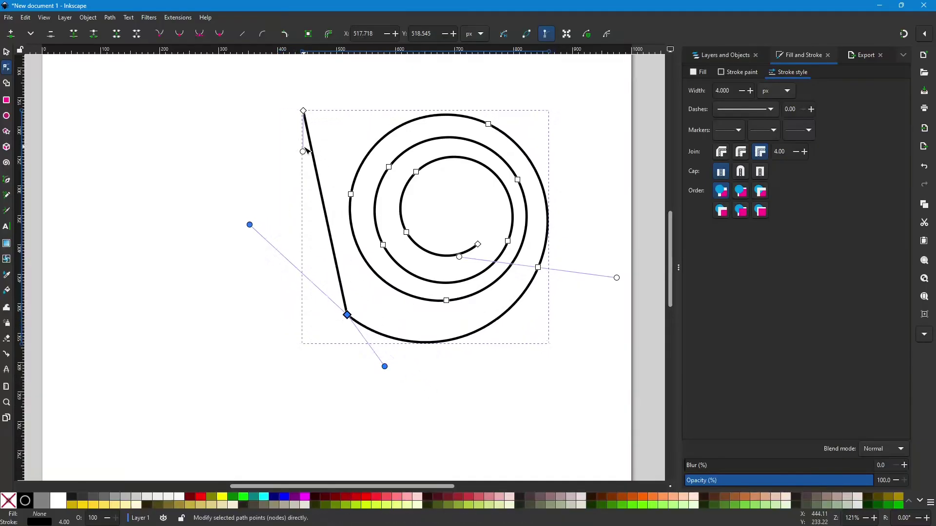
pyautogui.moveTo(304, 152); pyautogui.dragTo(199, 181)
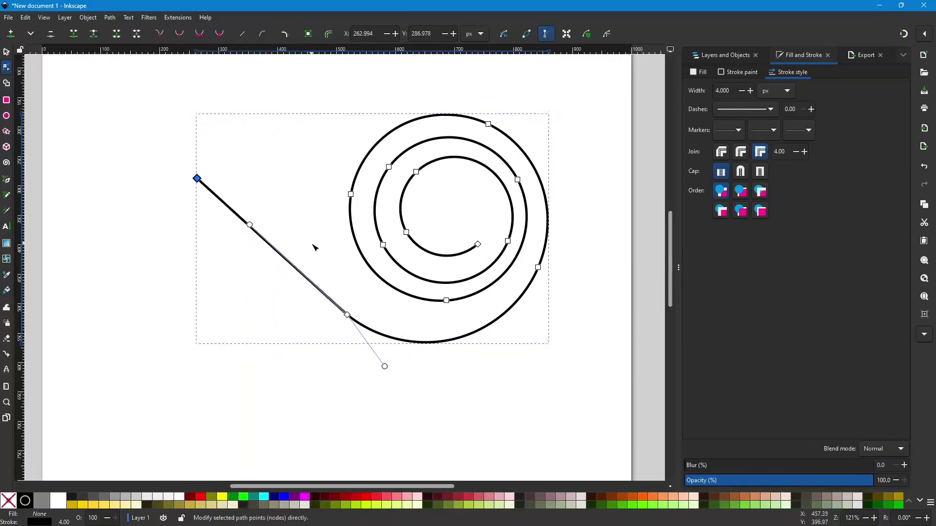
pyautogui.press('Delete')
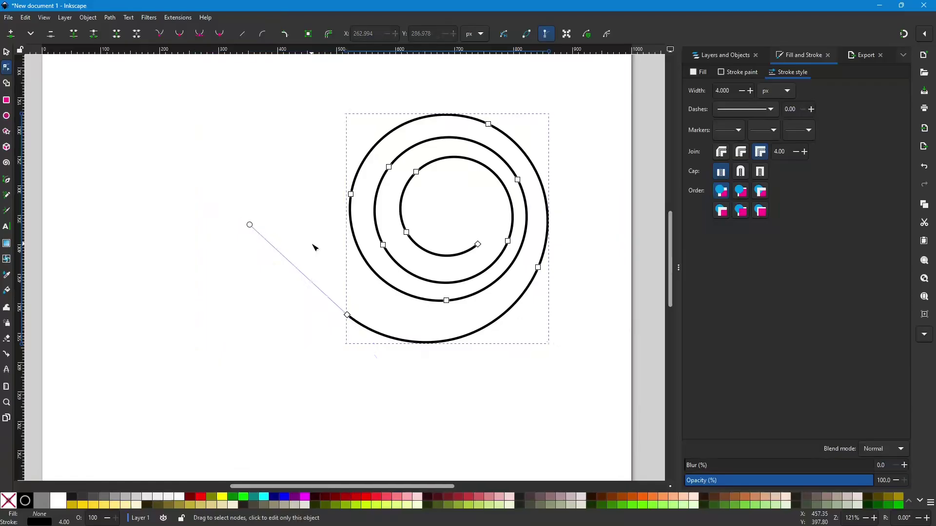
# - Delete the entire spiral path and fit the whole page in view
pyautogui.press('s')
pyautogui.press('Delete')
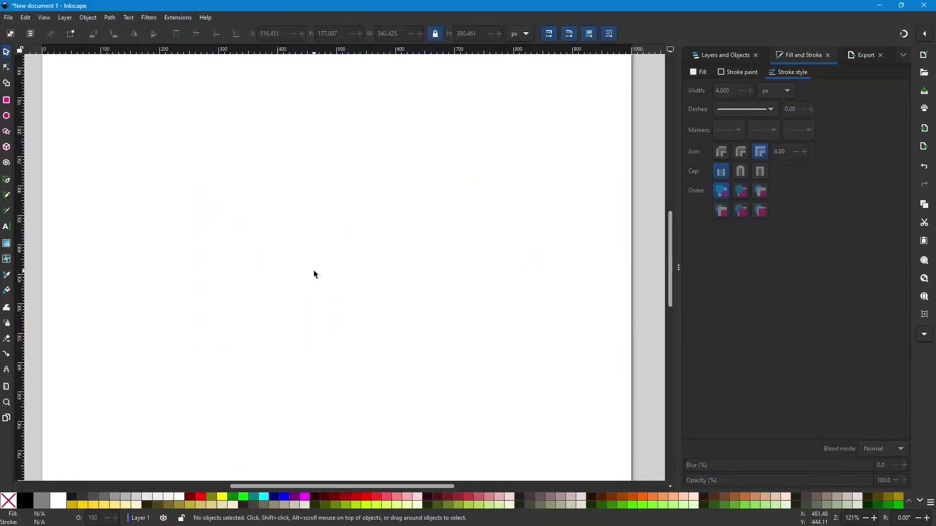
pyautogui.press('5')
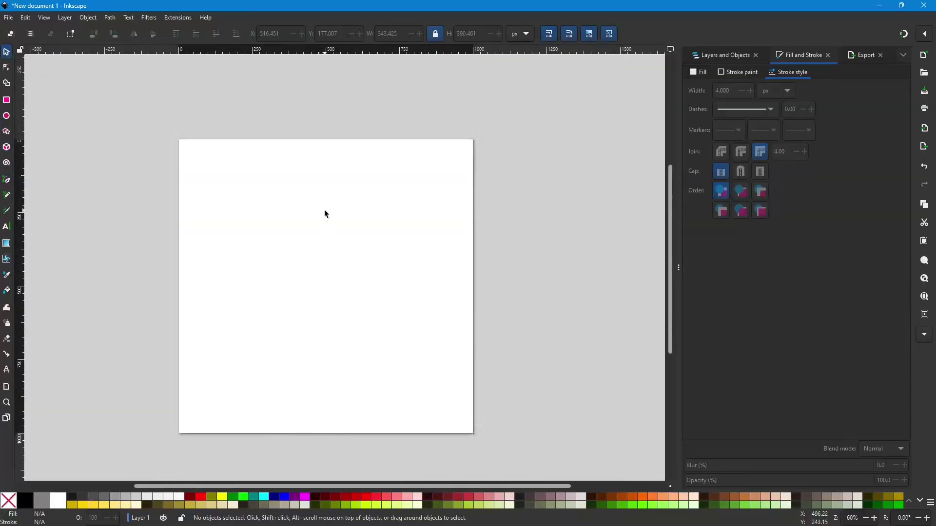
# - Draw an open, winding Spiro path about 461 px wide and 707 px high, with a rounded bottom and both ends near the page's upper area
pyautogui.click(6, 180)
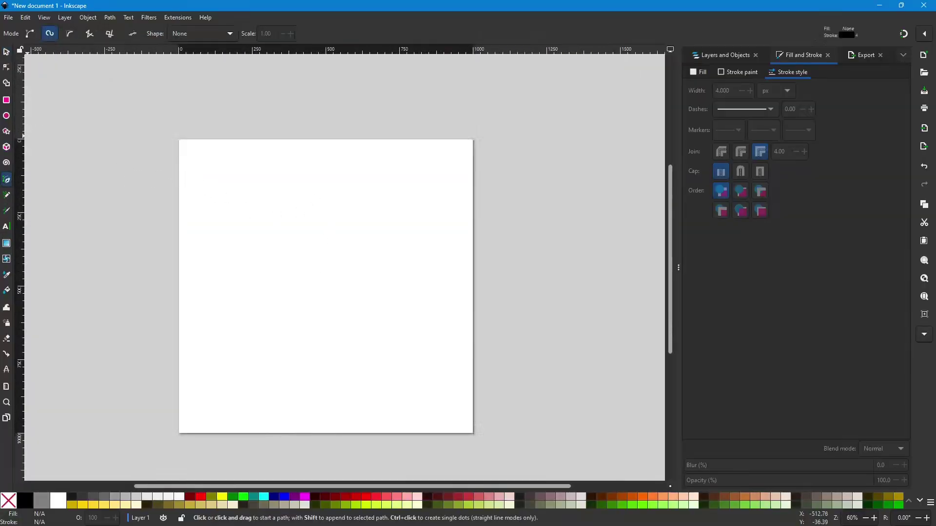
pyautogui.click(329, 179)
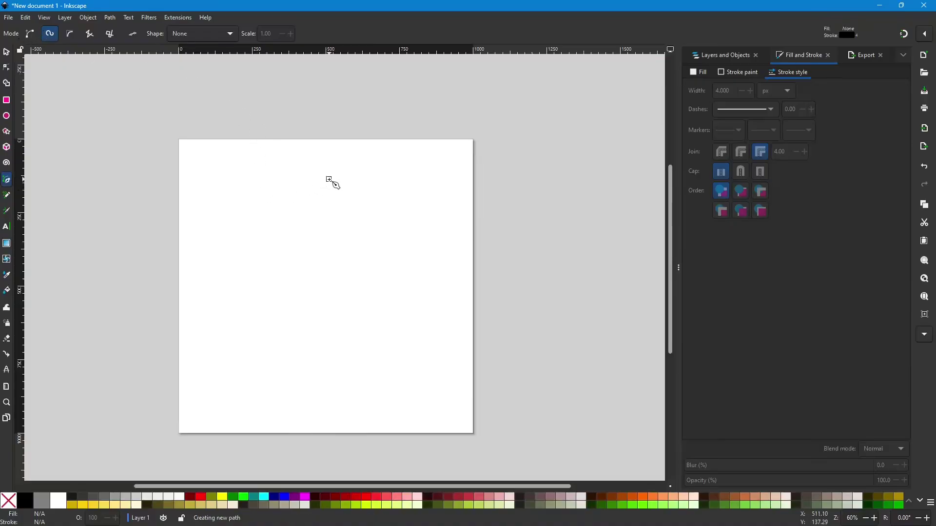
pyautogui.click(329, 241)
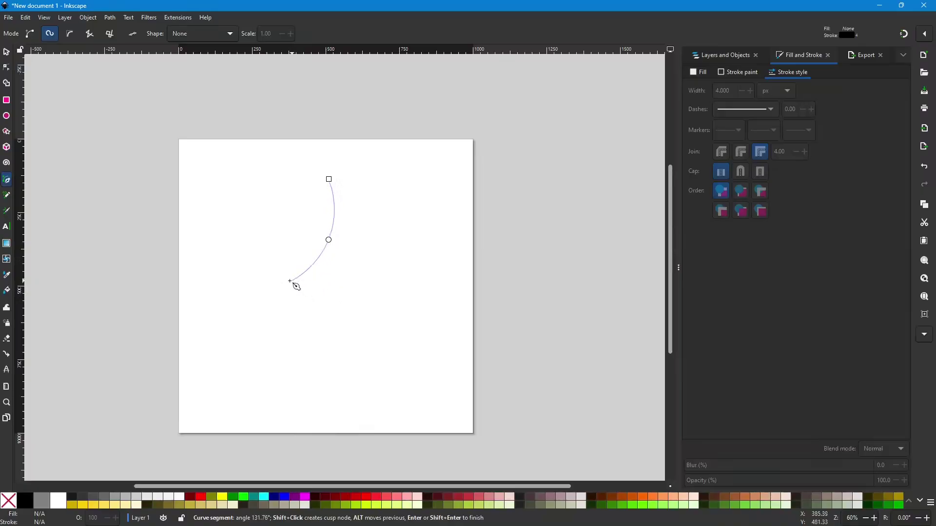
pyautogui.click(272, 268)
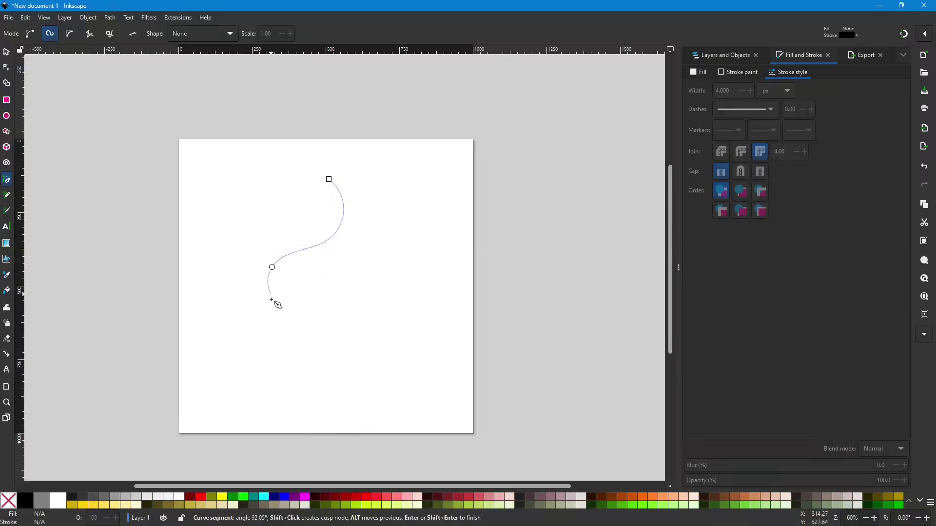
pyautogui.click(314, 330)
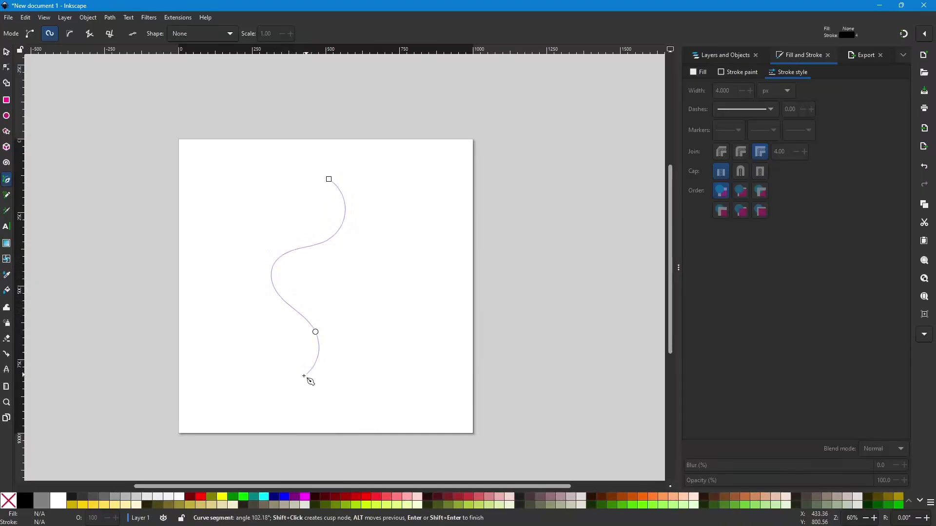
pyautogui.click(263, 386)
pyautogui.click(213, 313)
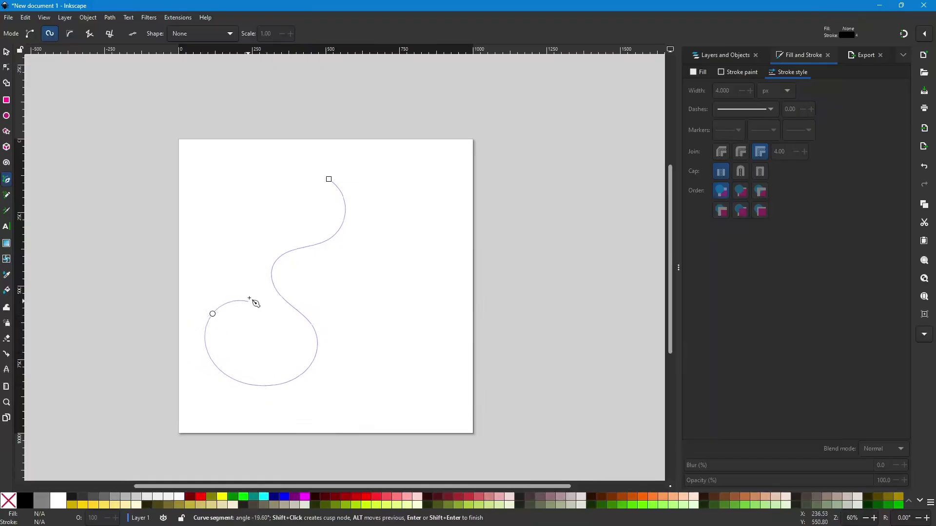
pyautogui.click(245, 213)
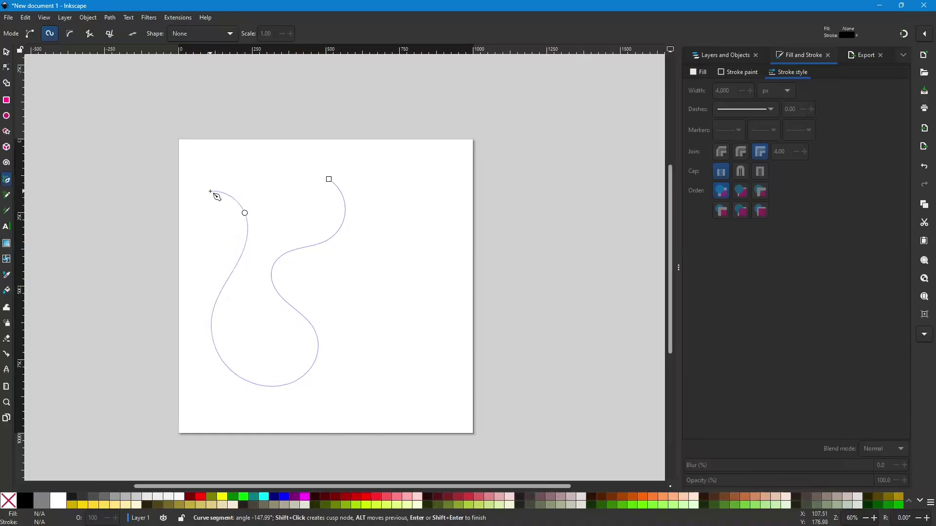
pyautogui.doubleClick(210, 192)
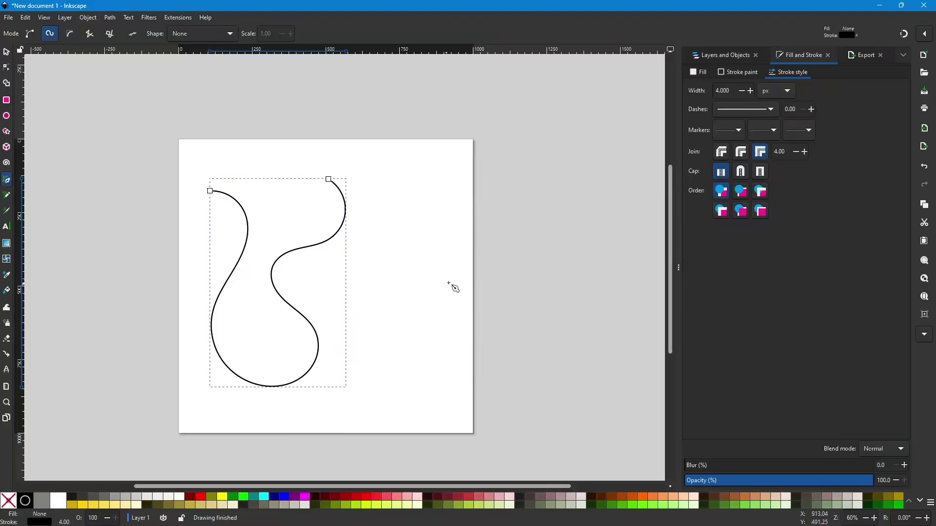
# - Move the Spiro path to about X 313, Y 167 px and delete it
pyautogui.click(8, 51)
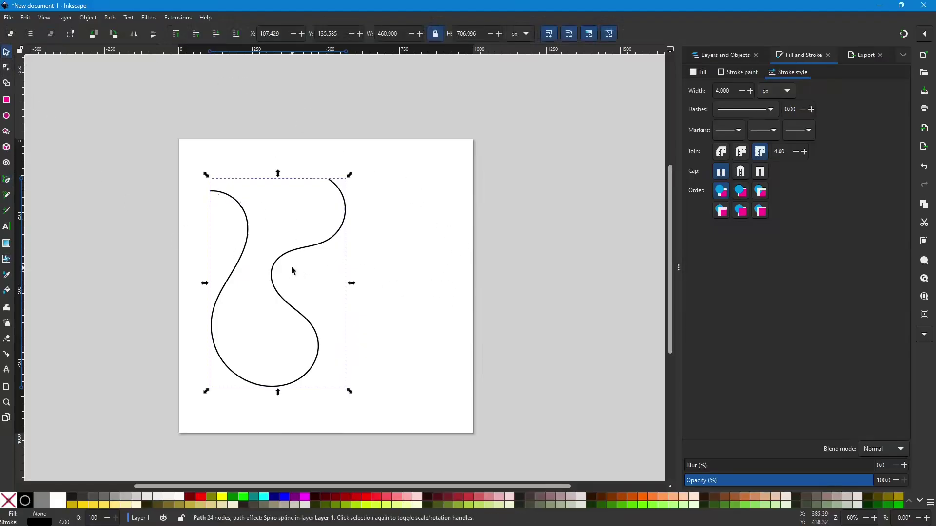
pyautogui.moveTo(245, 251); pyautogui.dragTo(308, 262)
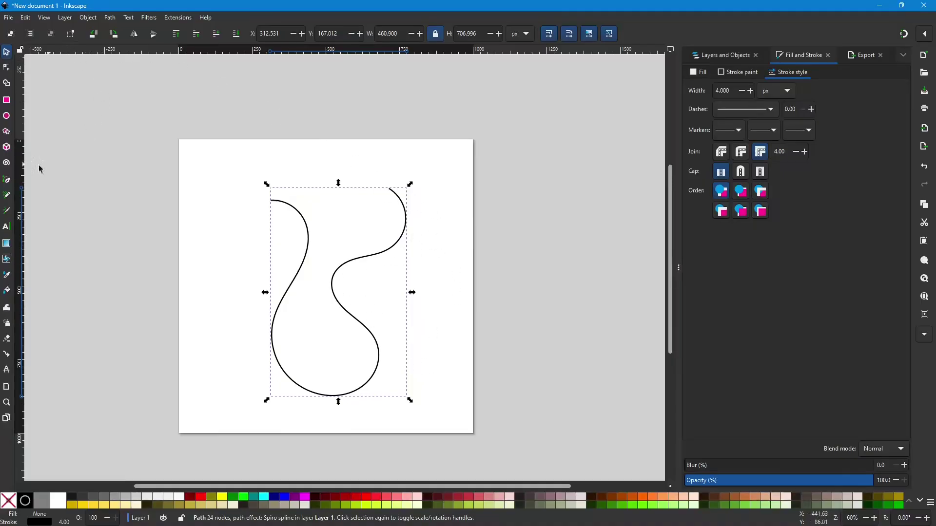
pyautogui.click(6, 181)
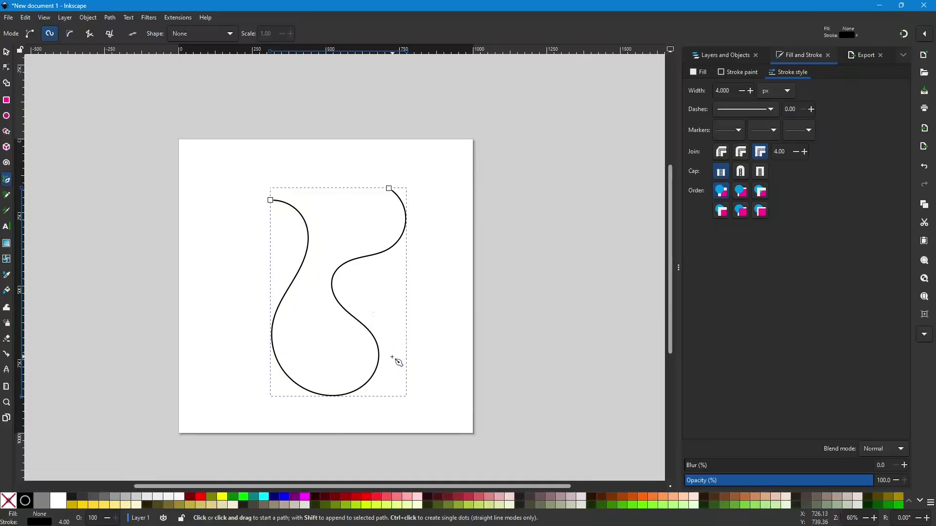
pyautogui.press('Delete')
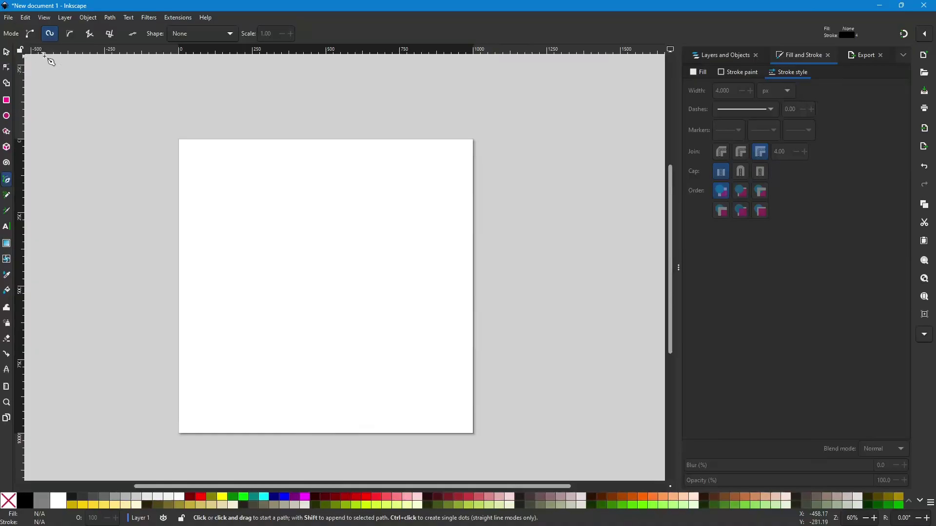
# - Draw a closed BSpline path around four near-square corner points, from about X 253, Y 238 to X 746, Y 698 px
pyautogui.click(71, 37)
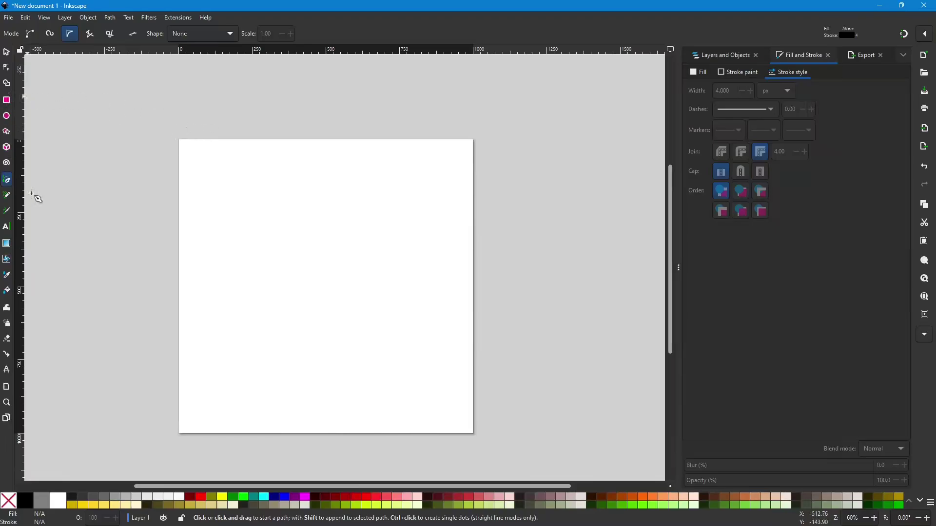
pyautogui.click(393, 210)
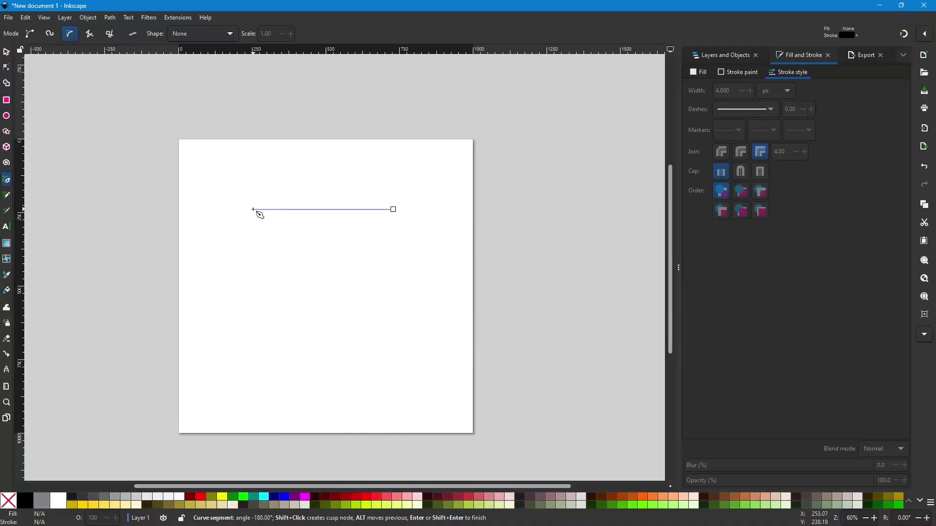
pyautogui.click(253, 210)
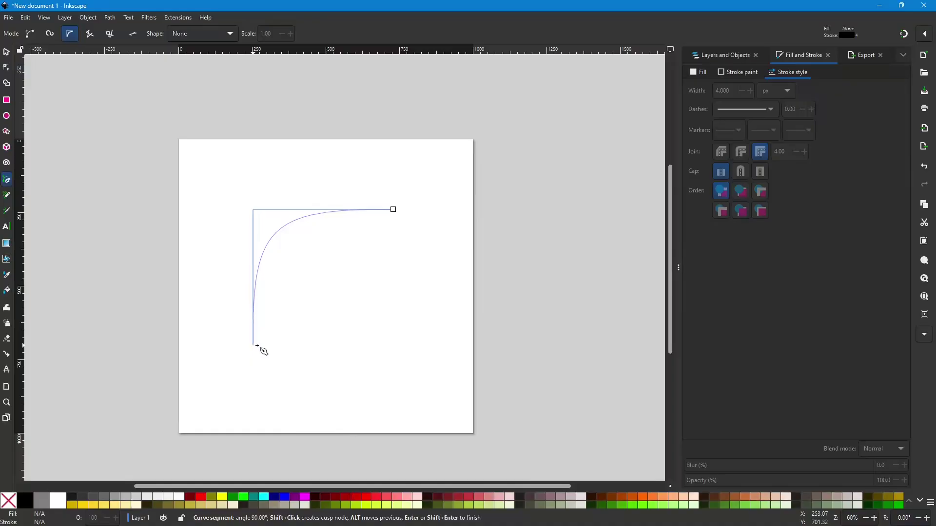
pyautogui.click(253, 346)
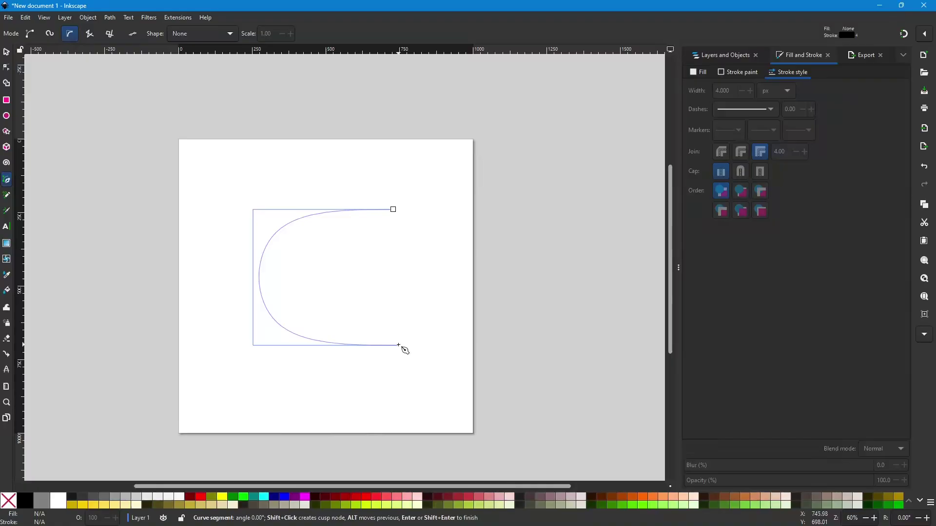
pyautogui.click(398, 346)
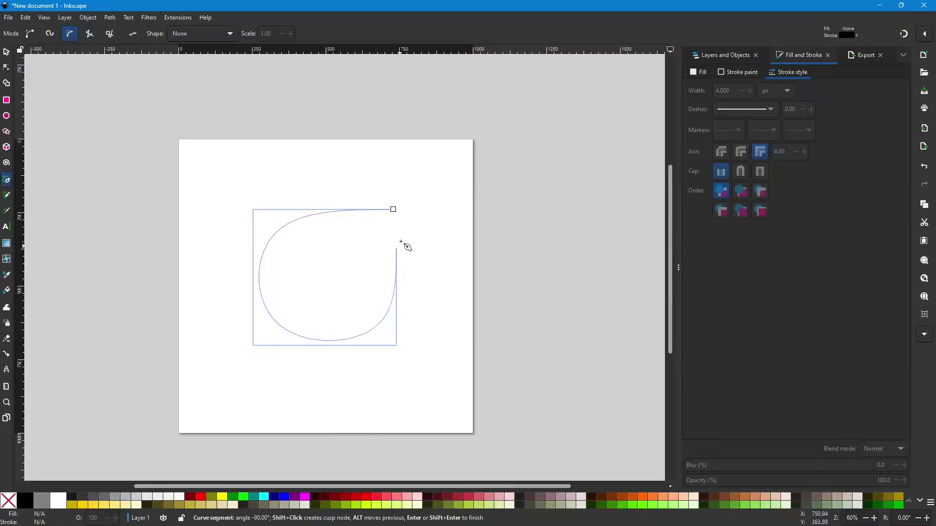
pyautogui.click(399, 215)
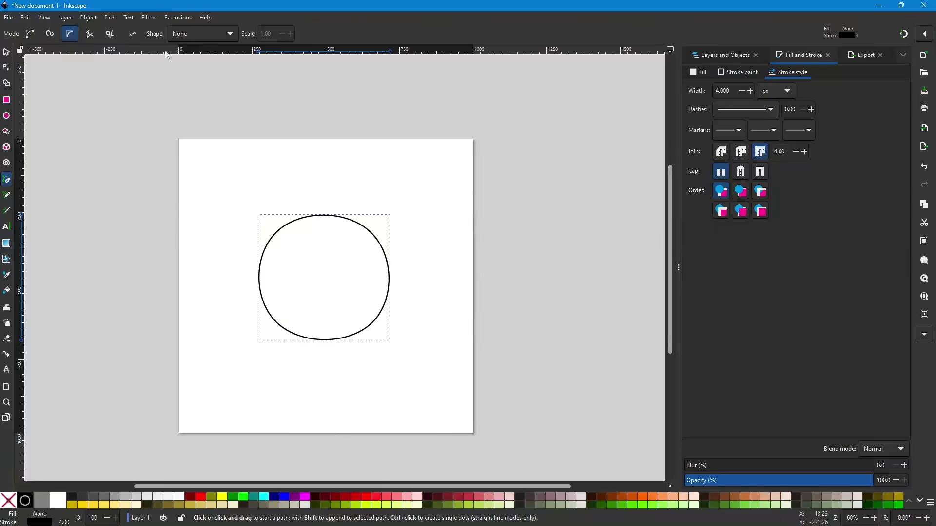
# - Pull the BSpline path's four control nodes outward with the Node tool, placing the lower-left at about X 126, Y 829 and the lower-right at X 784, Y 901 px
pyautogui.click(7, 69)
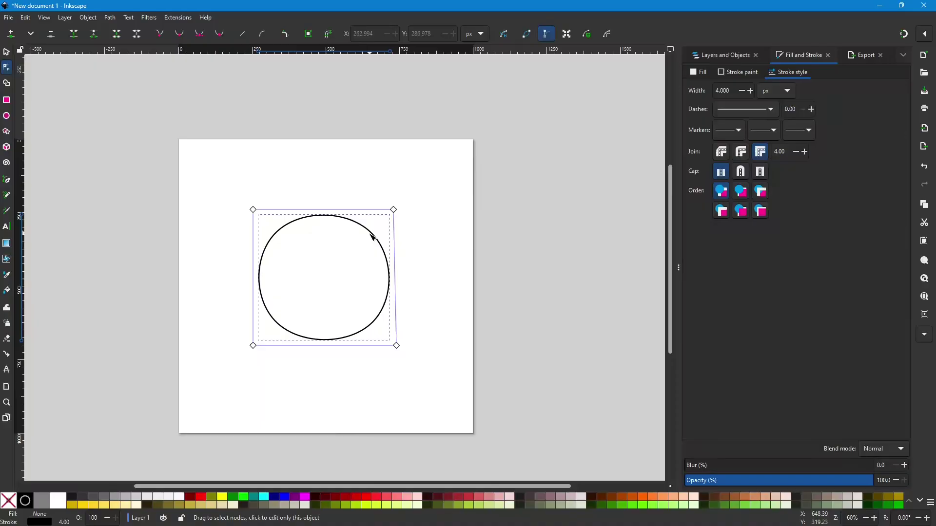
pyautogui.moveTo(393, 209); pyautogui.dragTo(418, 213)
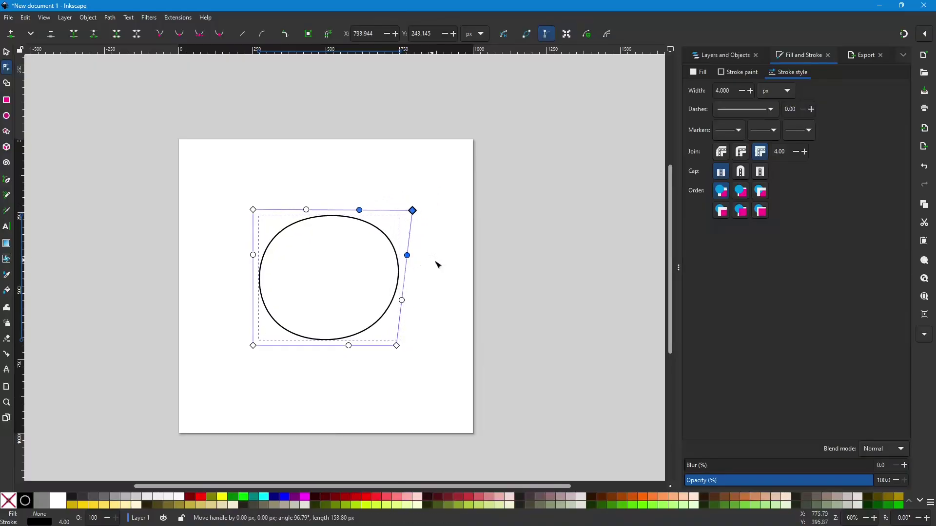
pyautogui.moveTo(359, 210)
pyautogui.mouseDown()
pyautogui.moveTo(356, 181)
pyautogui.moveTo(370, 202)
pyautogui.mouseUp()
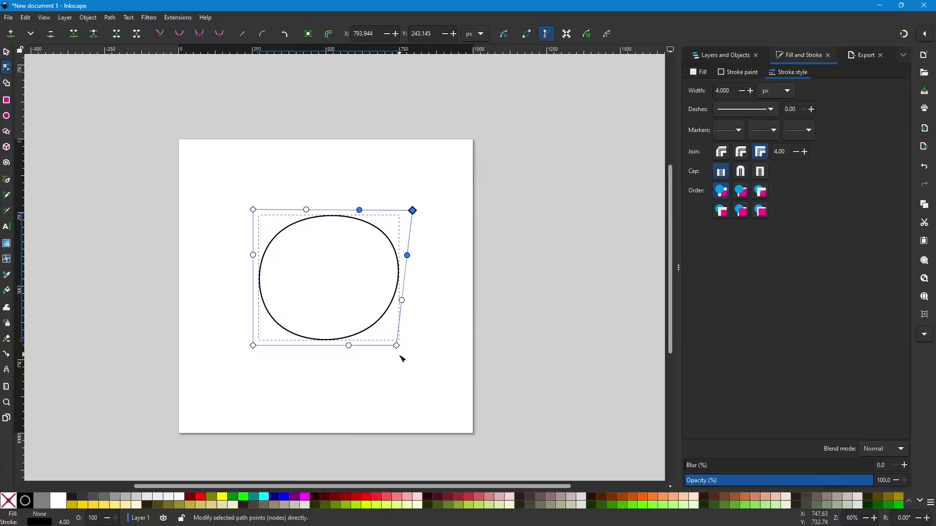
pyautogui.moveTo(396, 345)
pyautogui.mouseDown()
pyautogui.moveTo(418, 347)
pyautogui.moveTo(402, 335)
pyautogui.moveTo(424, 347)
pyautogui.moveTo(430, 338)
pyautogui.moveTo(420, 317)
pyautogui.moveTo(419, 346)
pyautogui.moveTo(392, 372)
pyautogui.moveTo(438, 395)
pyautogui.moveTo(393, 328)
pyautogui.moveTo(406, 345)
pyautogui.mouseUp()
pyautogui.moveTo(412, 211); pyautogui.dragTo(463, 144)
pyautogui.moveTo(253, 346); pyautogui.dragTo(215, 383)
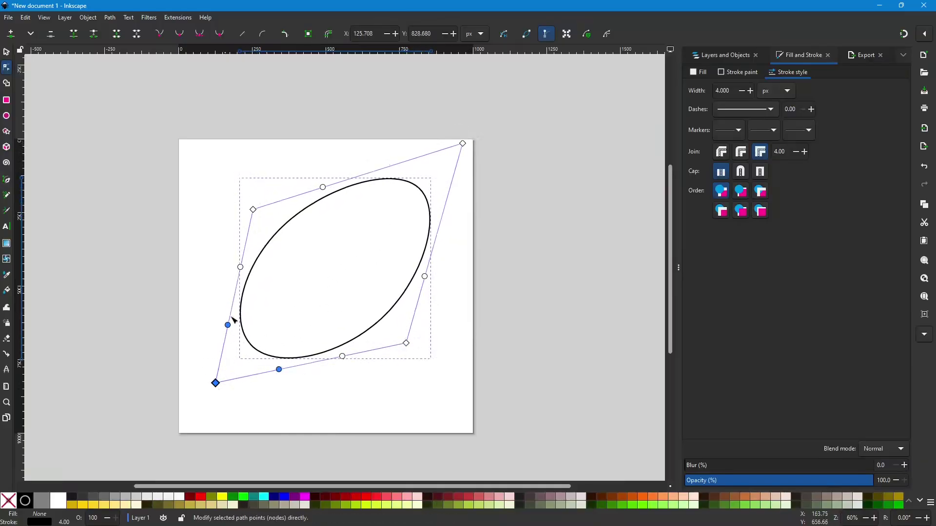
pyautogui.moveTo(253, 210); pyautogui.dragTo(194, 232)
pyautogui.moveTo(408, 346); pyautogui.dragTo(417, 404)
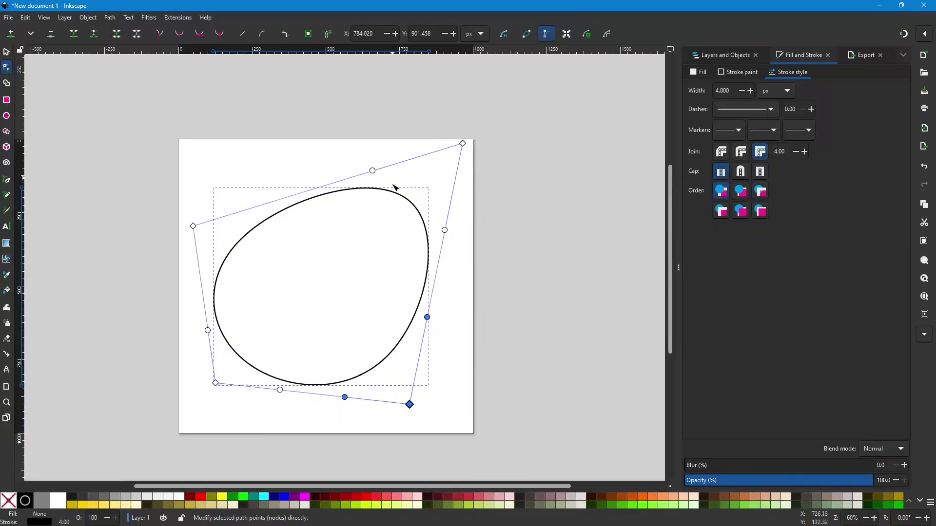
# - Convert the BSpline object to a regular path and select its upper-right node to show the Bezier handles
pyautogui.click(110, 18)
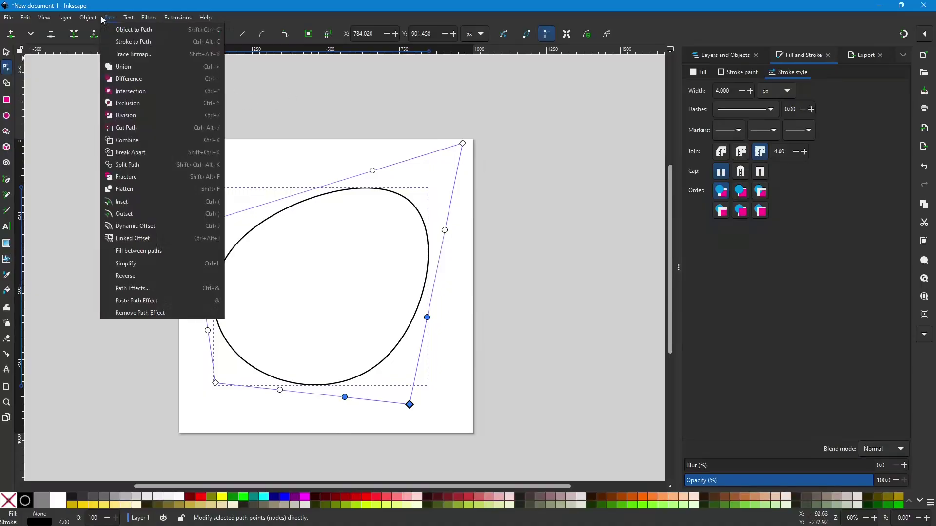
pyautogui.click(127, 31)
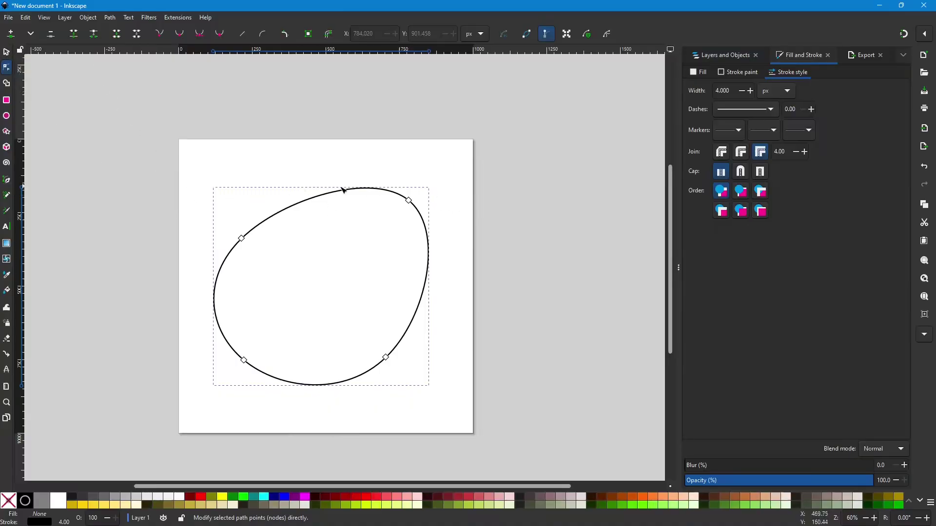
pyautogui.click(409, 201)
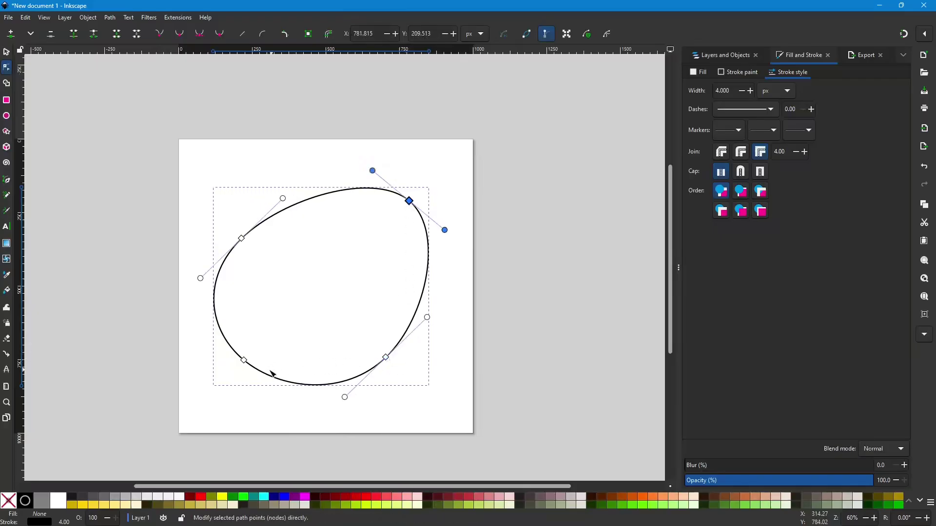
# - Move the path's lower-left node to about X 185, Y 803, upper-left node to X 329, Y 452, and lower-right node to X 620, Y 804 px
pyautogui.click(245, 361)
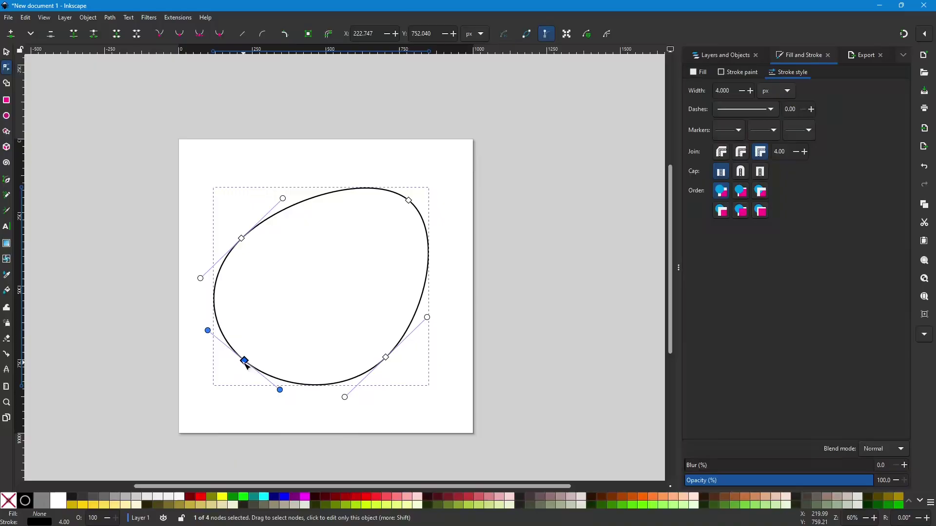
pyautogui.moveTo(244, 361); pyautogui.dragTo(233, 376)
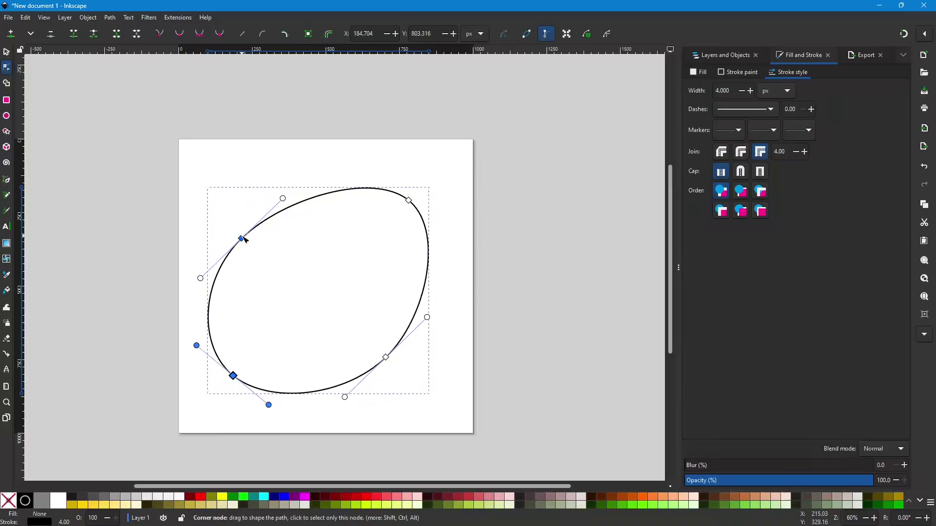
pyautogui.moveTo(244, 239); pyautogui.dragTo(279, 273)
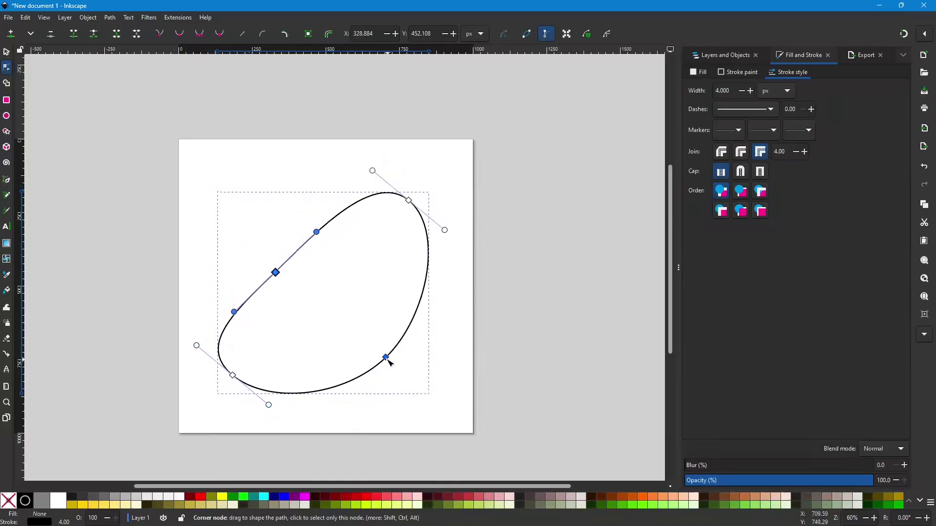
pyautogui.moveTo(388, 360); pyautogui.dragTo(362, 378)
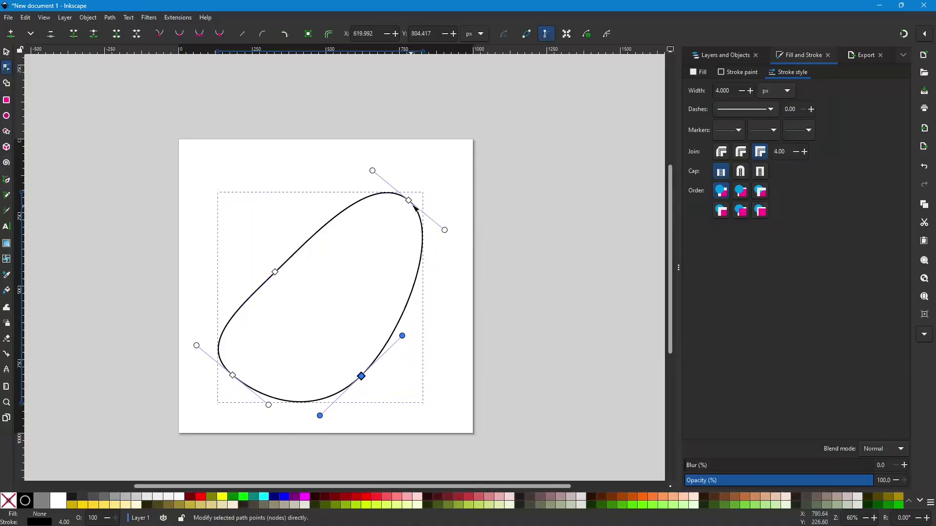
# - Bend the upper-right node into a pointed tip by repositioning both Bezier handles, and move it to about X 826, Y 200 px
pyautogui.moveTo(414, 207)
pyautogui.mouseDown()
pyautogui.moveTo(400, 222)
pyautogui.moveTo(413, 202)
pyautogui.mouseUp()
pyautogui.moveTo(447, 232); pyautogui.dragTo(444, 182)
pyautogui.moveTo(375, 171); pyautogui.dragTo(372, 246)
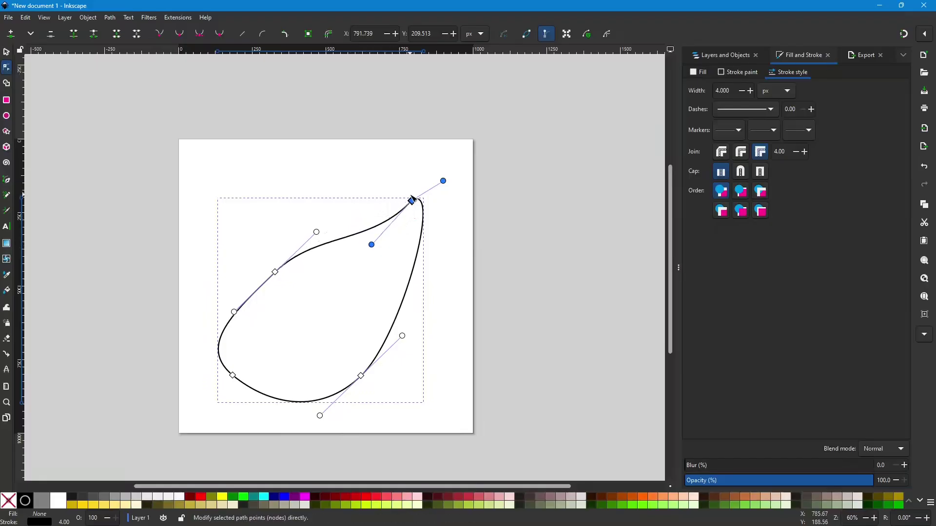
pyautogui.moveTo(412, 201); pyautogui.dragTo(446, 201)
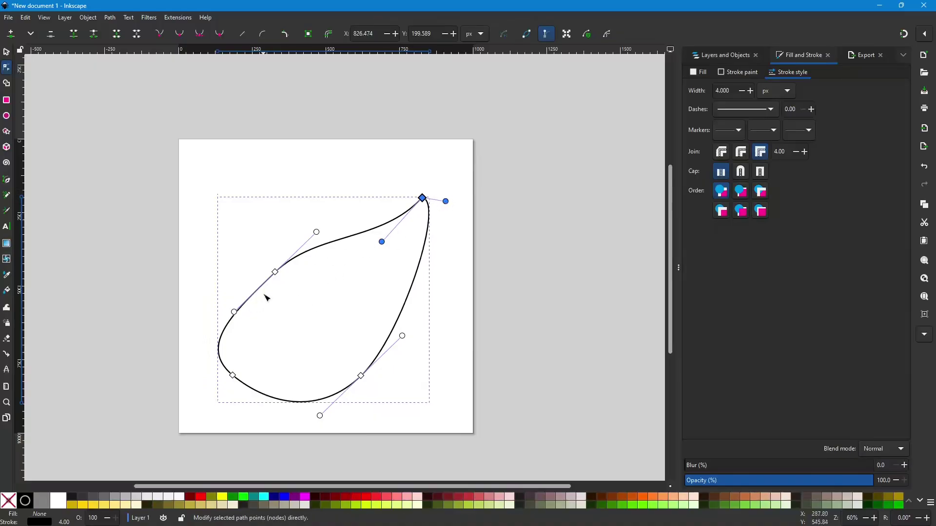
# - Move the path's upper-left node to about X 278, Y 459 and its lower-left node to about X 219, Y 838 px
pyautogui.moveTo(275, 272); pyautogui.dragTo(260, 275)
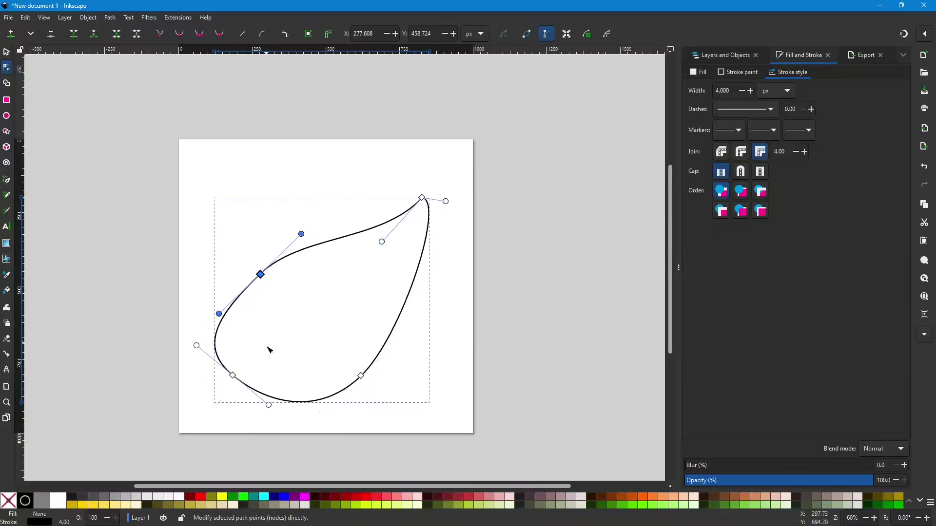
pyautogui.moveTo(232, 376)
pyautogui.mouseDown()
pyautogui.moveTo(249, 382)
pyautogui.moveTo(243, 388)
pyautogui.mouseUp()
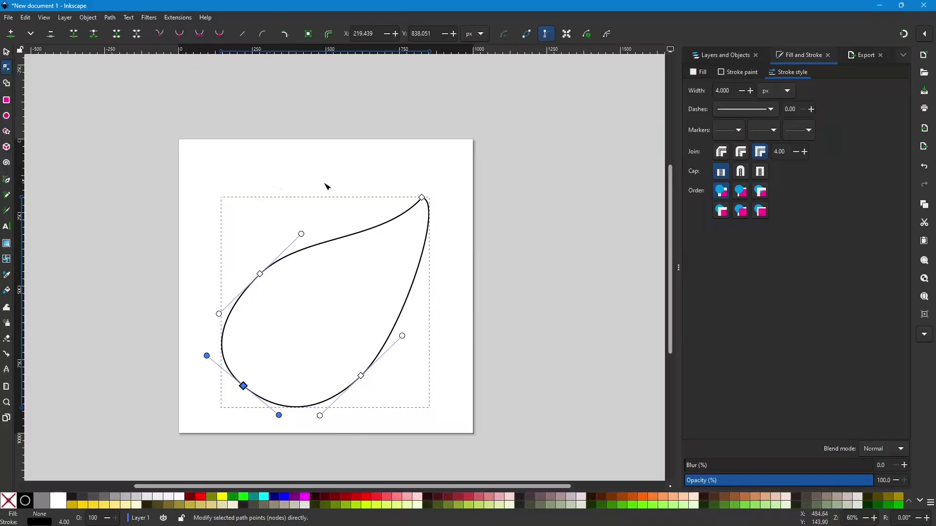
pyautogui.click(110, 18)
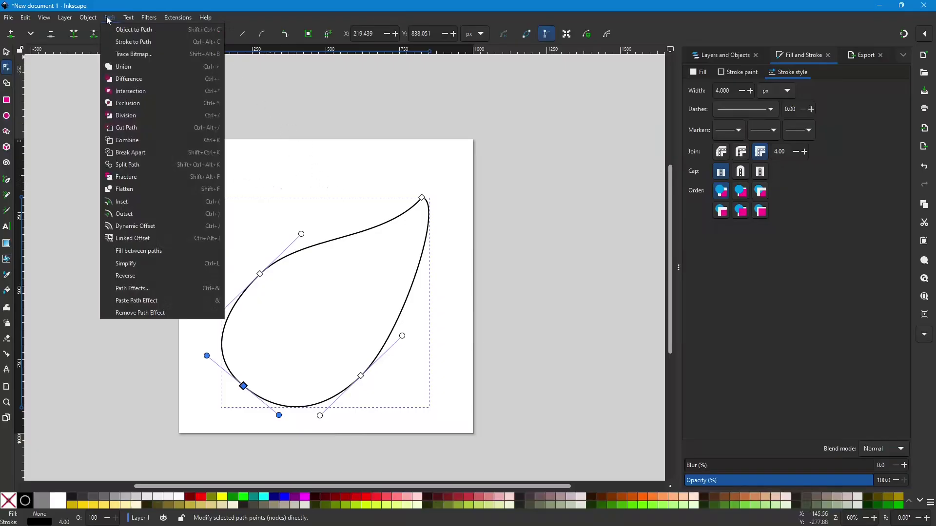
pyautogui.click(109, 18)
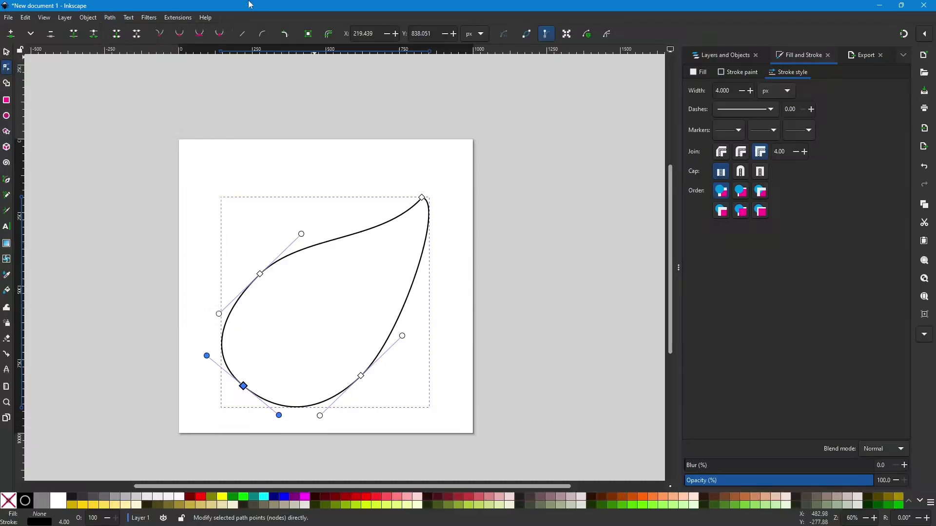
pyautogui.click(108, 19)
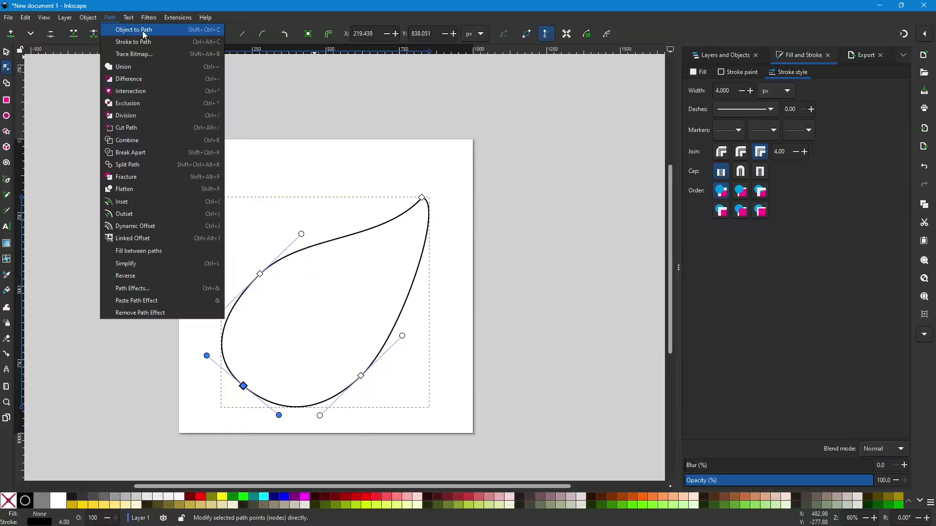
pyautogui.click(428, 199)
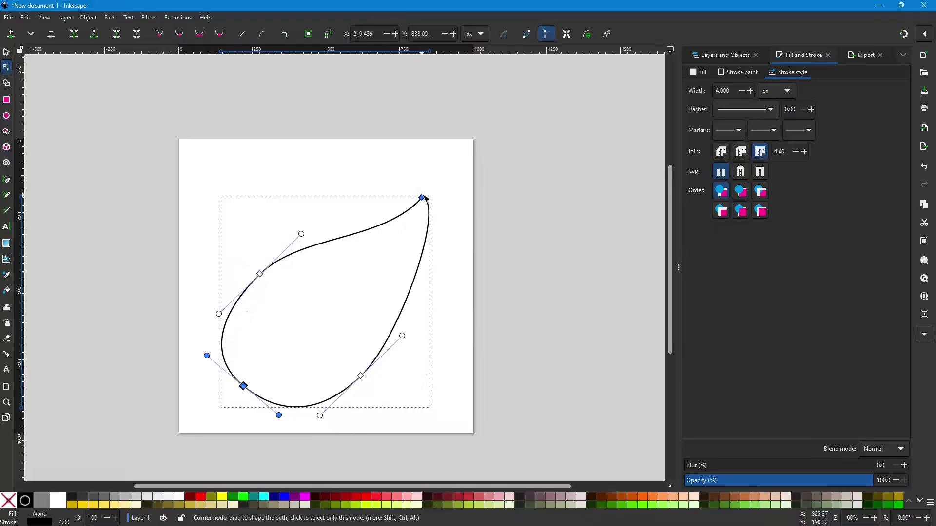
# - Move the upper-right node to about X 846, Y 210 px and delete it, and remove the whole remaining path from the page
pyautogui.moveTo(422, 198)
pyautogui.mouseDown()
pyautogui.moveTo(441, 206)
pyautogui.moveTo(400, 259)
pyautogui.moveTo(411, 199)
pyautogui.moveTo(435, 207)
pyautogui.mouseUp()
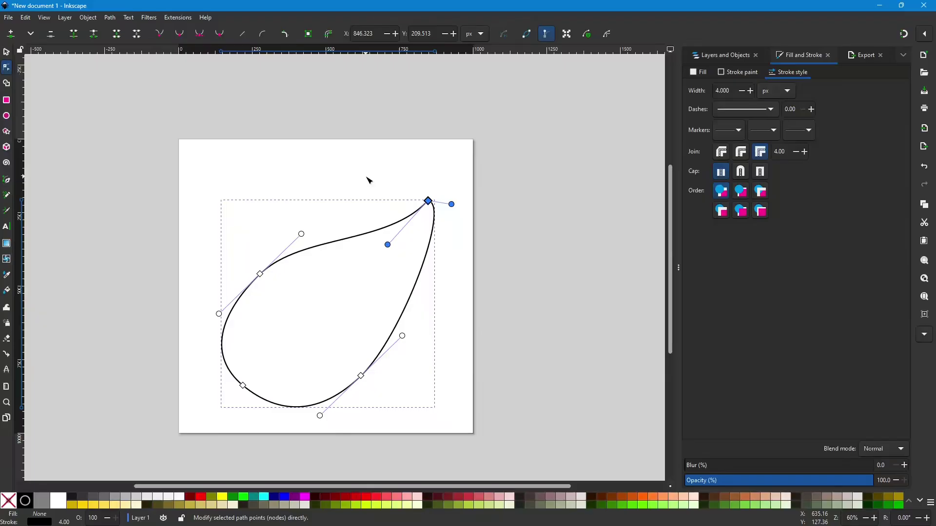
pyautogui.press('Delete')
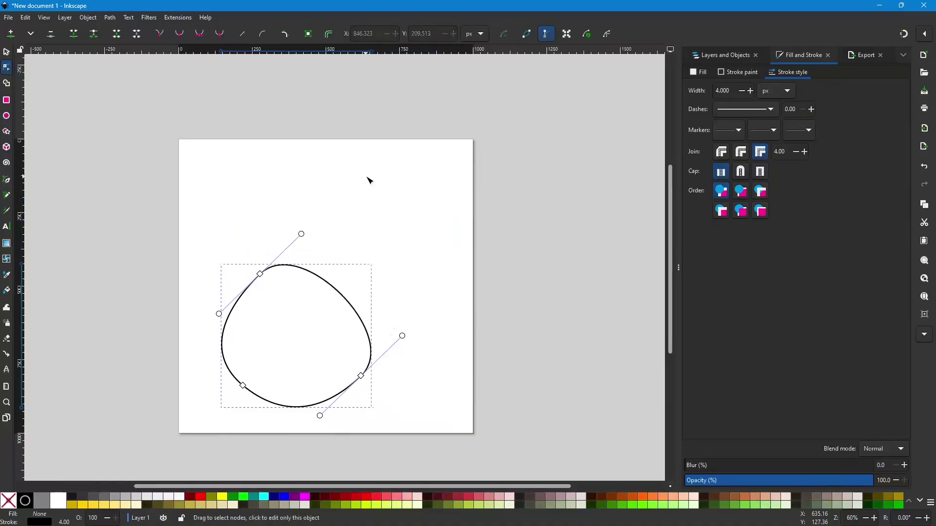
pyautogui.click(6, 52)
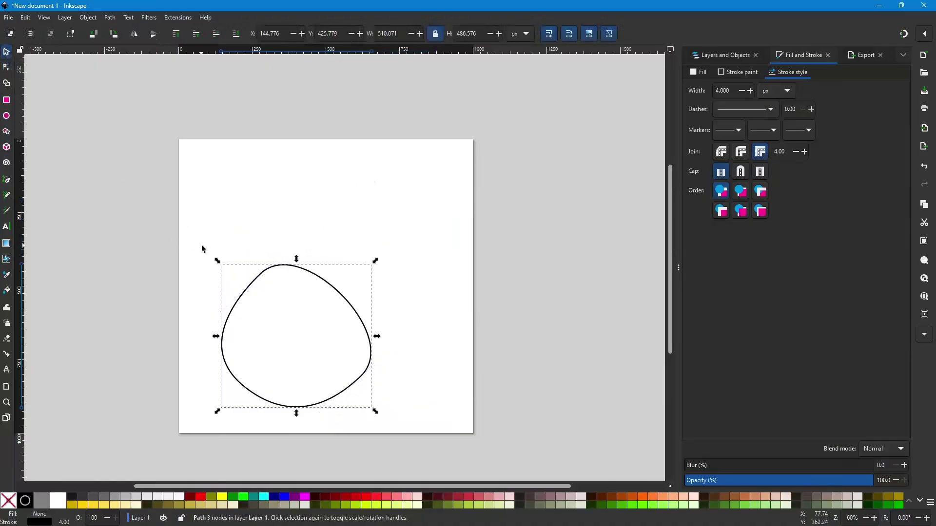
pyautogui.press('Delete')
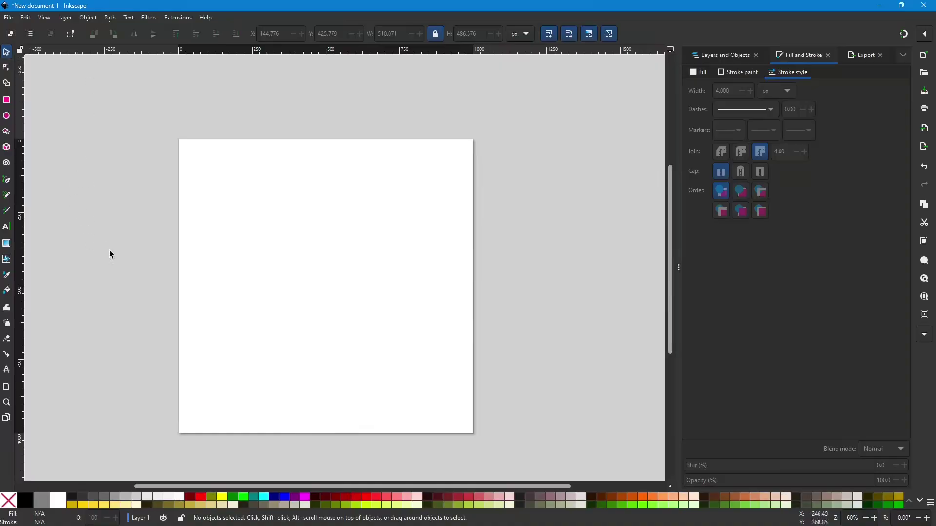
# - Draw an open zigzag path of eleven segments with the Pen tool's straight-line mode, from about X 749, Y 190 to X 940, Y 190 px
pyautogui.click(7, 181)
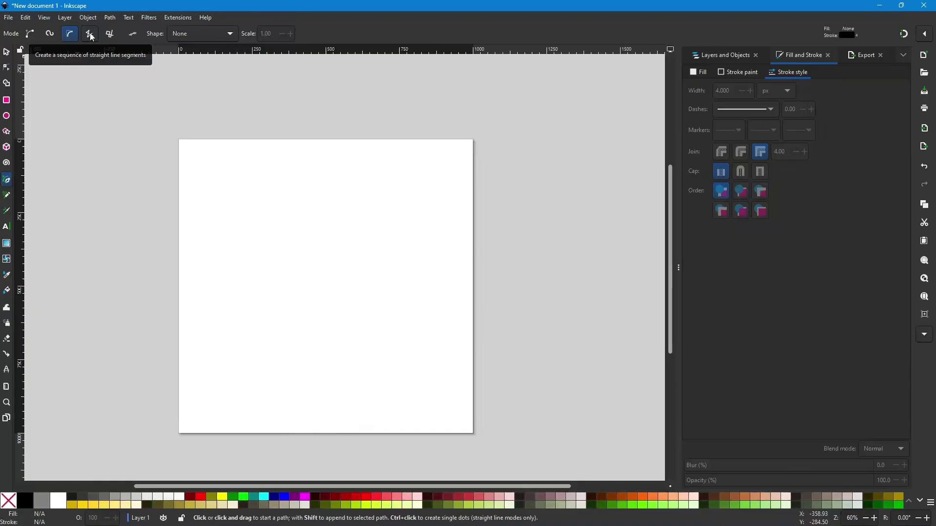
pyautogui.click(90, 34)
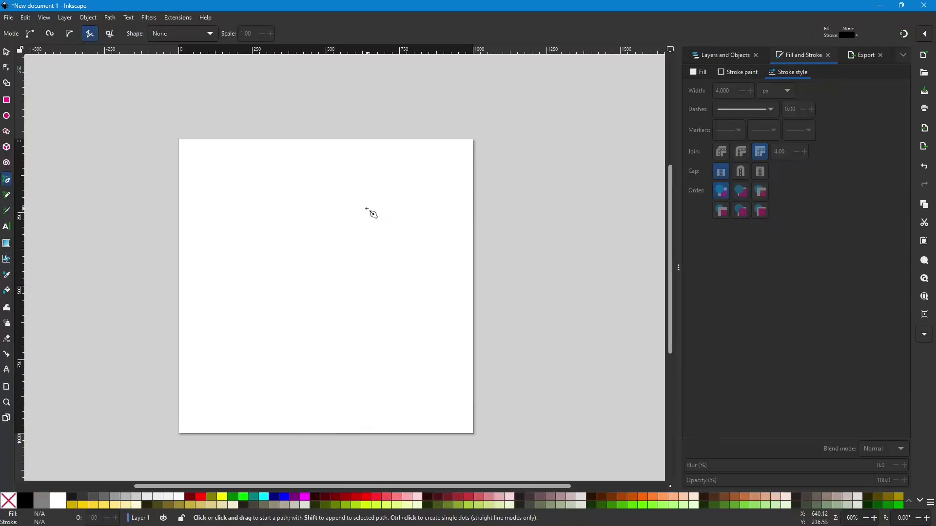
pyautogui.click(399, 195)
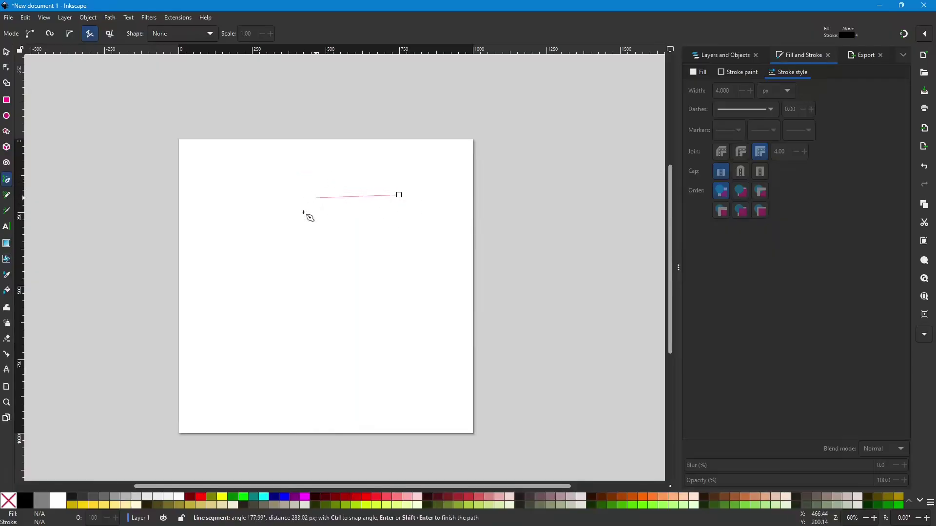
pyautogui.click(282, 200)
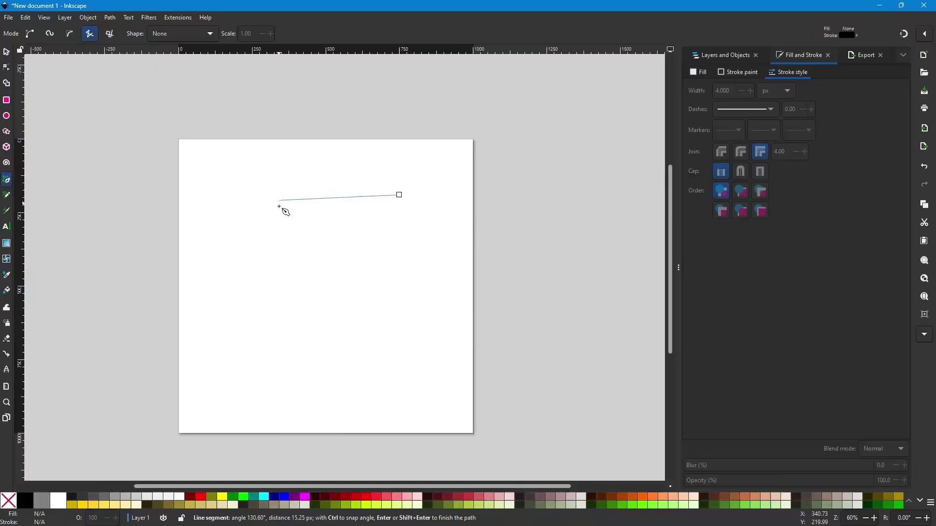
pyautogui.click(319, 291)
pyautogui.click(255, 334)
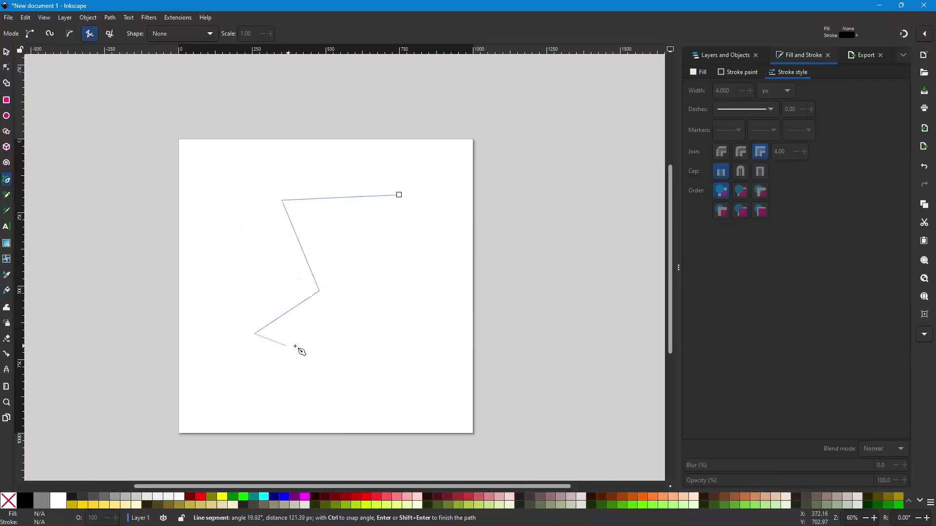
pyautogui.click(369, 342)
pyautogui.click(380, 252)
pyautogui.click(406, 280)
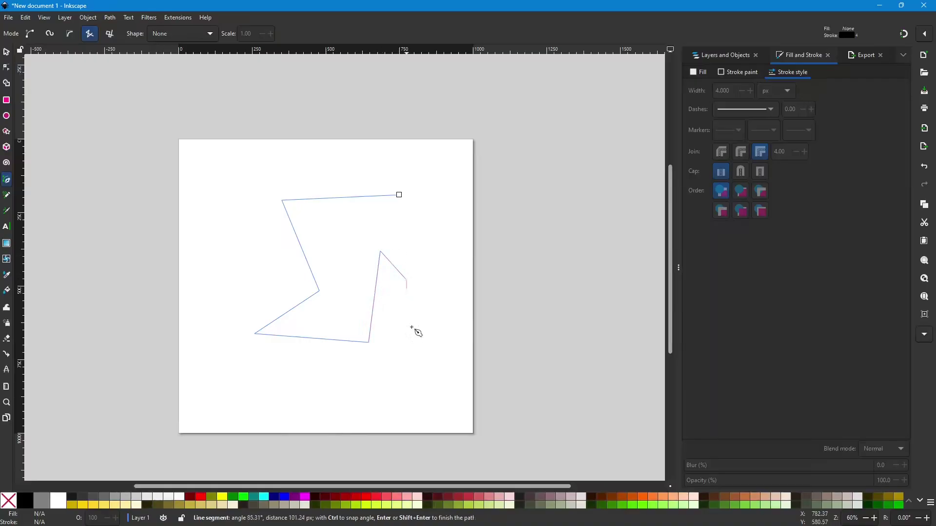
pyautogui.click(409, 361)
pyautogui.click(432, 338)
pyautogui.click(444, 258)
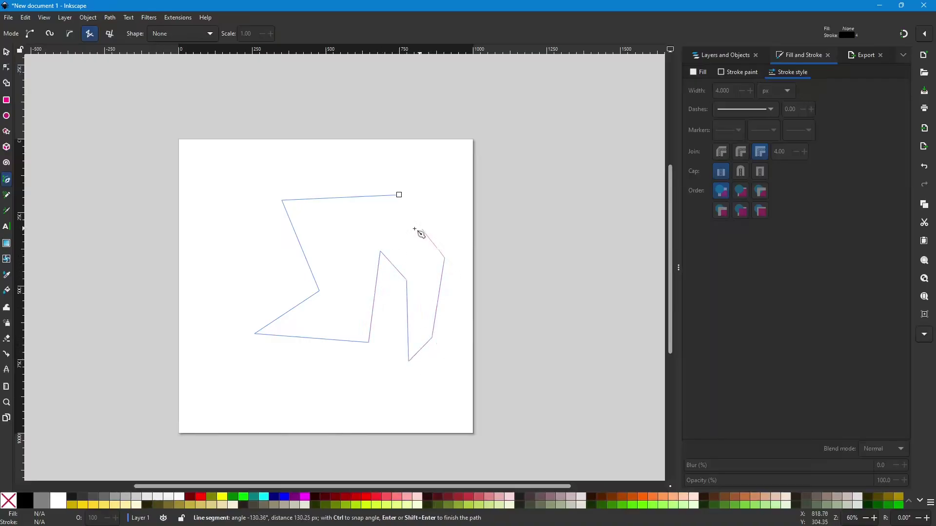
pyautogui.click(401, 228)
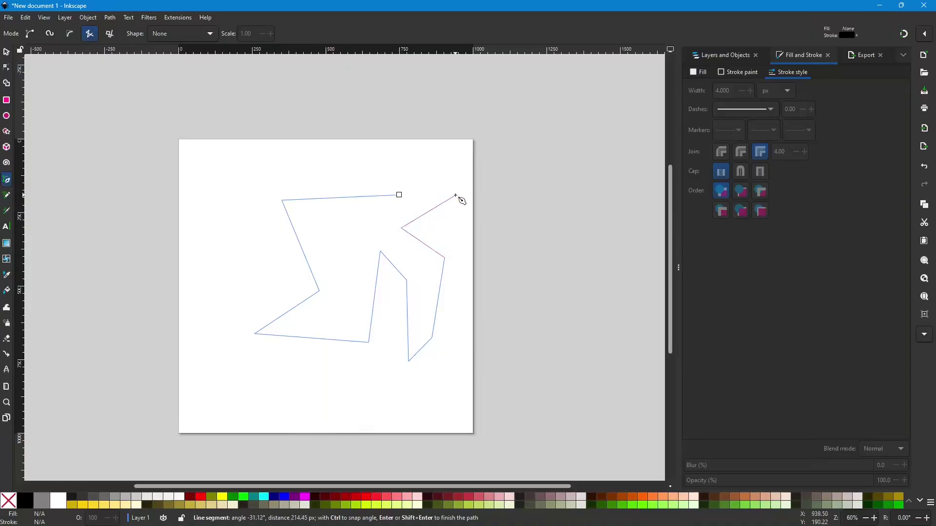
pyautogui.doubleClick(456, 195)
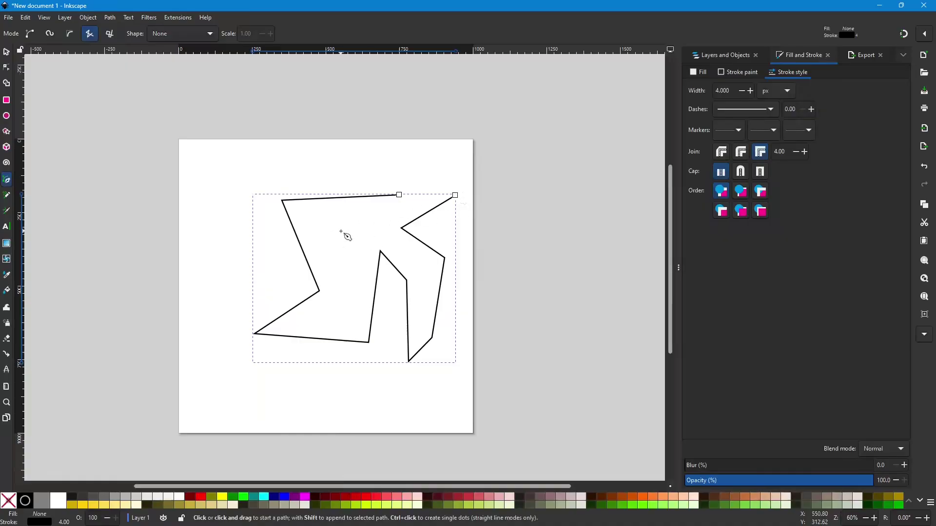
# - Reposition four nodes with the Node tool, placing them at about X 126, Y 382, X 303, Y 595, X 715, Y 470 and inside the zigzag
pyautogui.click(7, 67)
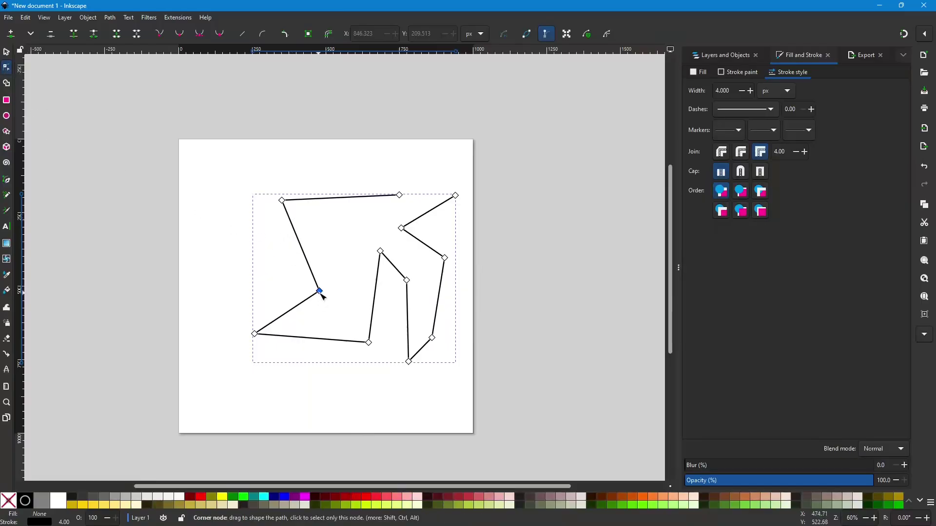
pyautogui.moveTo(319, 291); pyautogui.dragTo(296, 264)
pyautogui.moveTo(380, 251); pyautogui.dragTo(346, 296)
pyautogui.moveTo(408, 282); pyautogui.dragTo(389, 278)
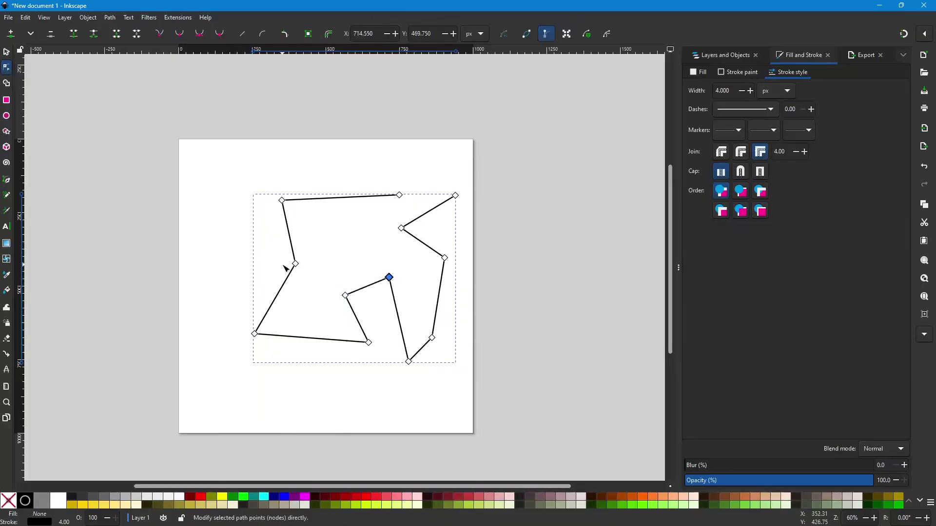
pyautogui.moveTo(296, 264); pyautogui.dragTo(216, 253)
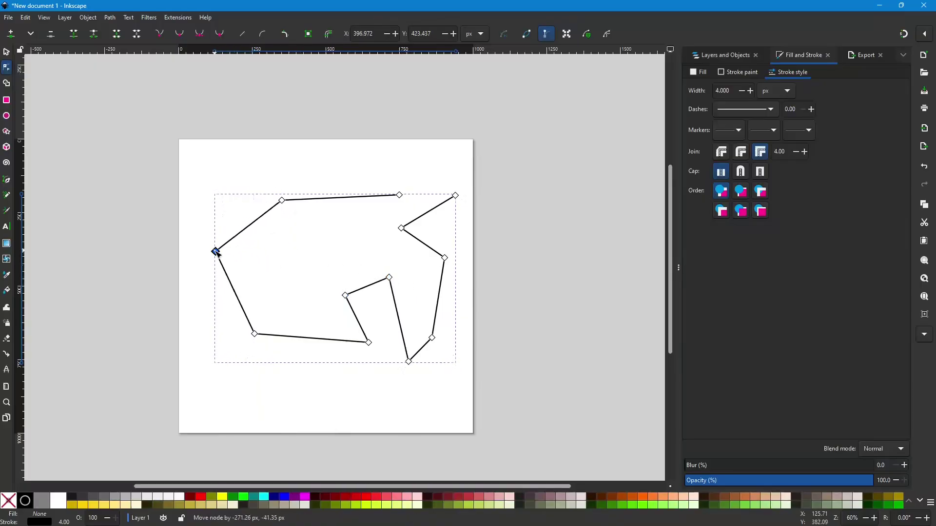
pyautogui.moveTo(255, 334); pyautogui.dragTo(270, 316)
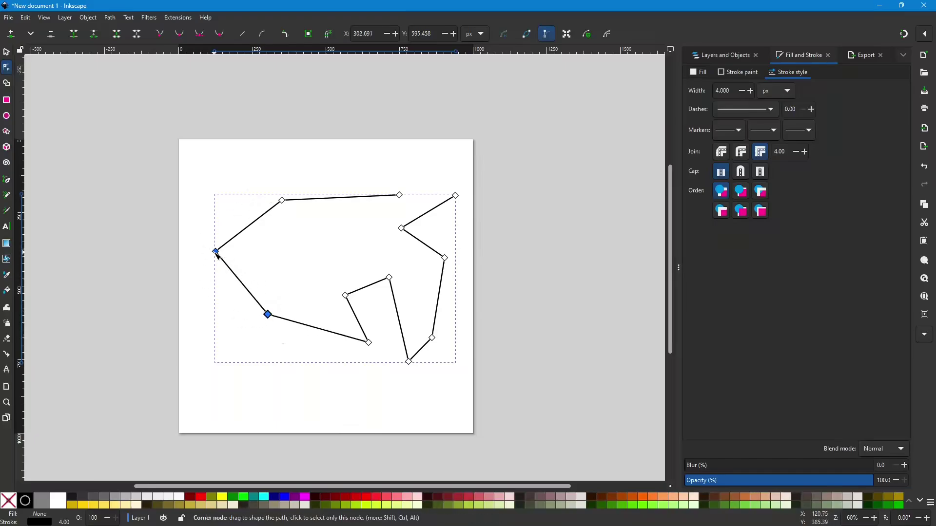
# - Make the leftmost node symmetric, lengthen its handles into a rounded end, and move it to about X 94, Y 384 px
pyautogui.click(216, 251)
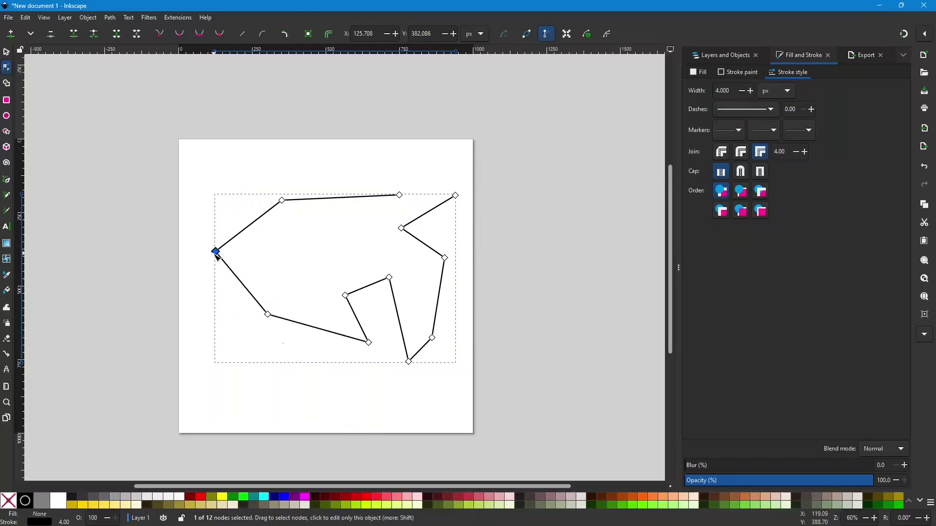
pyautogui.click(199, 33)
pyautogui.moveTo(217, 224); pyautogui.dragTo(220, 194)
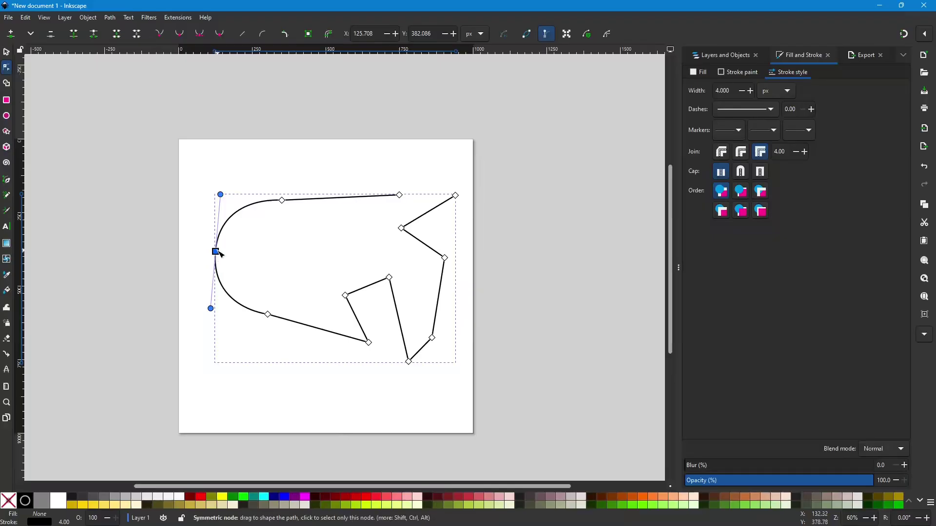
pyautogui.moveTo(215, 252)
pyautogui.mouseDown()
pyautogui.moveTo(204, 257)
pyautogui.moveTo(232, 216)
pyautogui.moveTo(208, 253)
pyautogui.mouseUp()
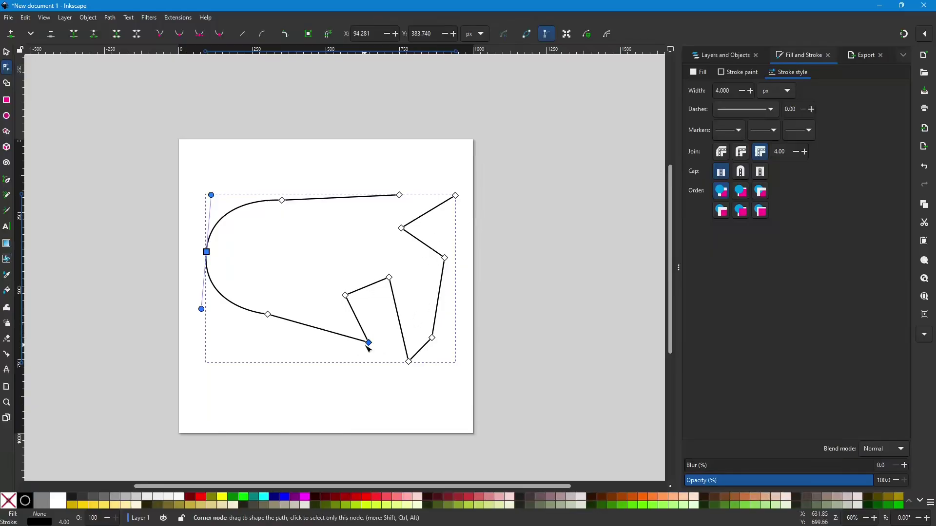
# - Move the lower middle node to about X 504, Y 716 px and turn it into a corner node with Bezier handles by smoothing it first
pyautogui.moveTo(369, 343); pyautogui.dragTo(327, 350)
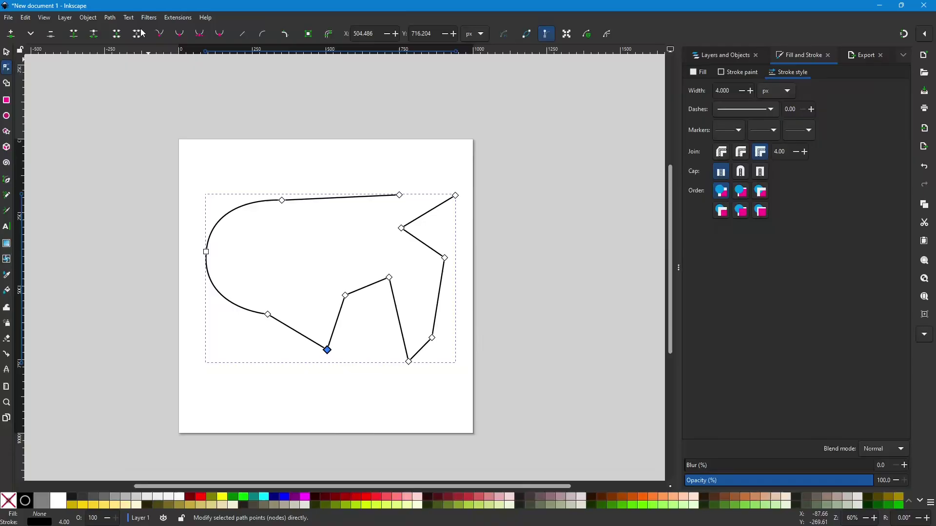
pyautogui.click(160, 33)
pyautogui.click(180, 34)
pyautogui.click(162, 36)
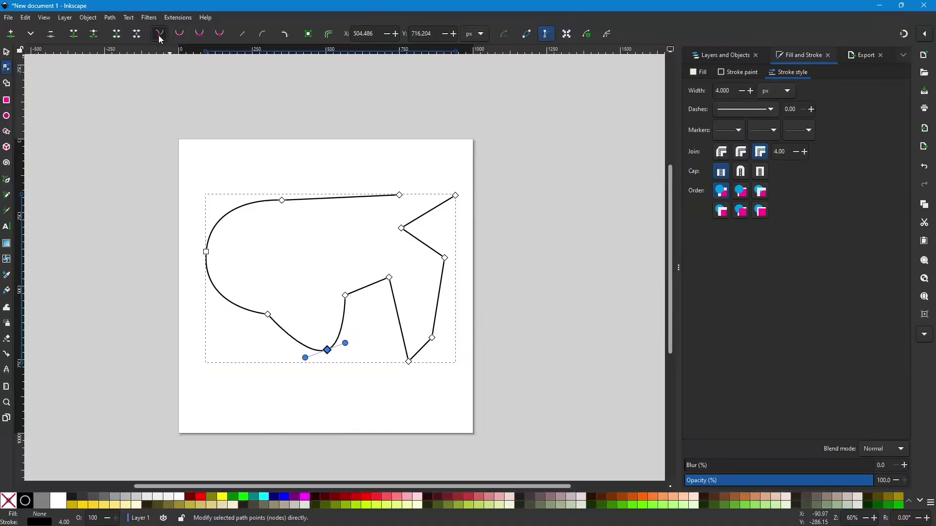
# - Angle the lower middle corner node's two handles independently toward the path's left side, and move the node to about X 473, Y 663 px
pyautogui.moveTo(346, 343); pyautogui.dragTo(294, 298)
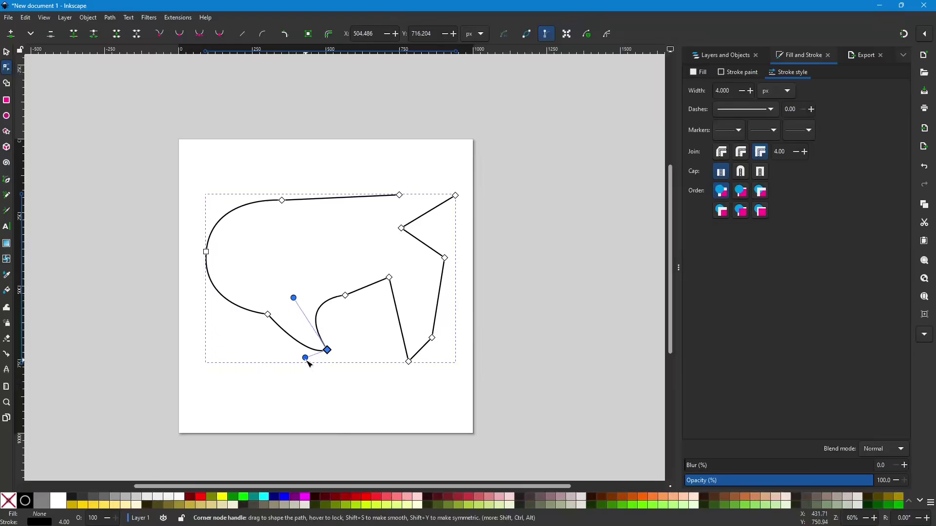
pyautogui.moveTo(305, 358); pyautogui.dragTo(287, 381)
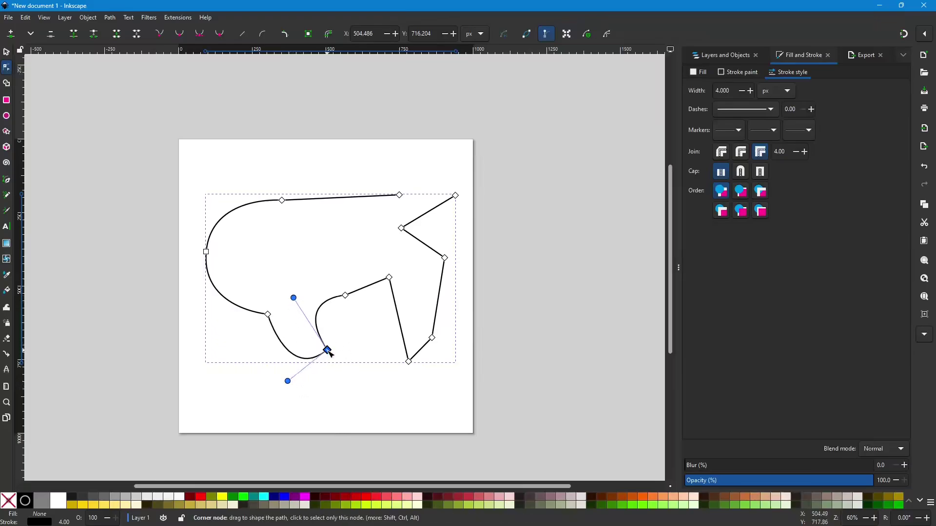
pyautogui.moveTo(328, 350)
pyautogui.mouseDown()
pyautogui.moveTo(351, 364)
pyautogui.moveTo(324, 346)
pyautogui.mouseUp()
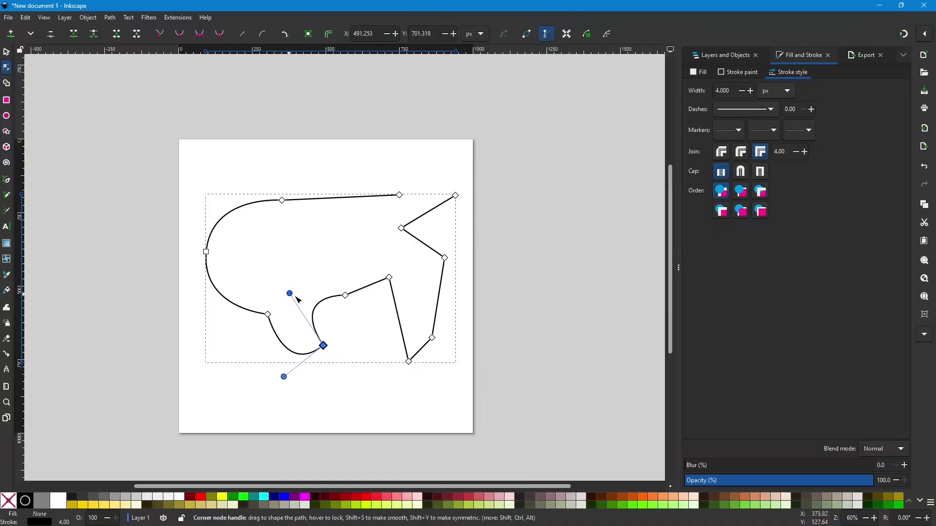
pyautogui.moveTo(290, 294); pyautogui.dragTo(274, 310)
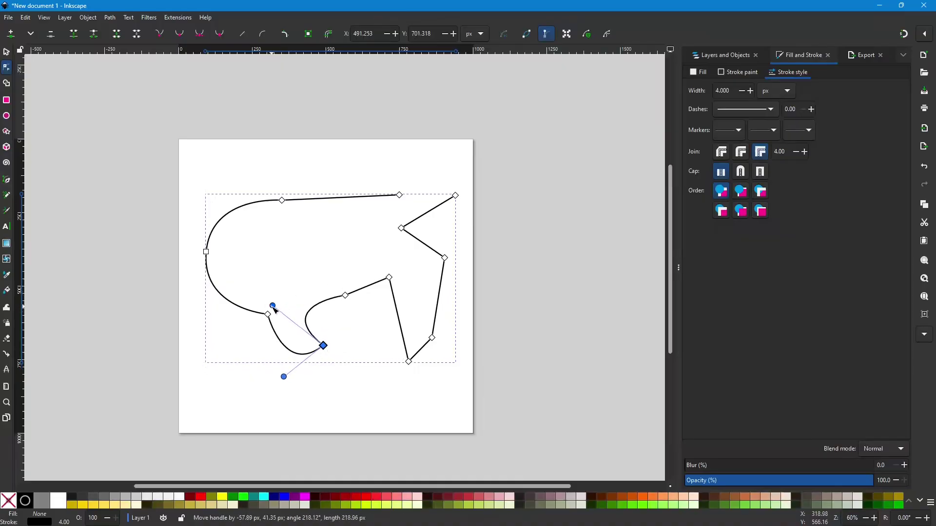
pyautogui.moveTo(324, 347)
pyautogui.mouseDown()
pyautogui.moveTo(332, 339)
pyautogui.moveTo(320, 341)
pyautogui.mouseUp()
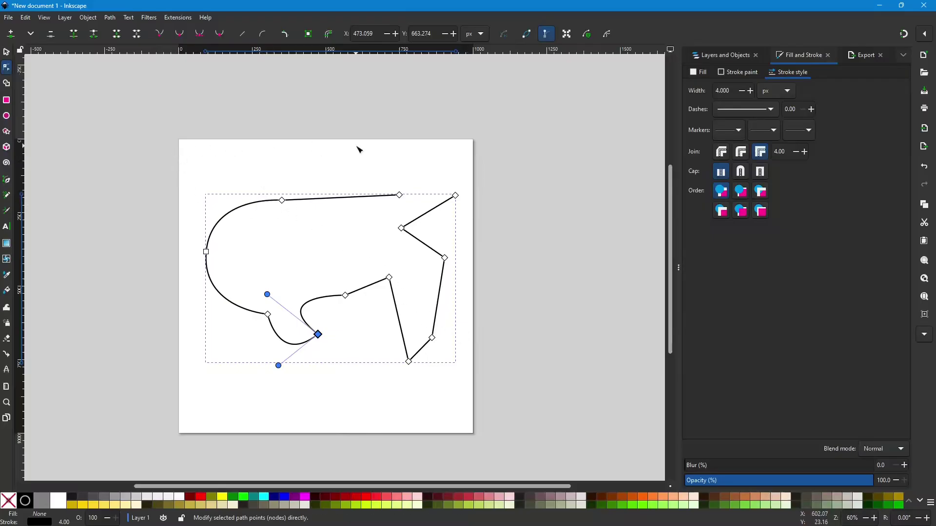
# - Delete the reshaped open path and set the Pen tool to draw paraxial line segments
pyautogui.click(6, 180)
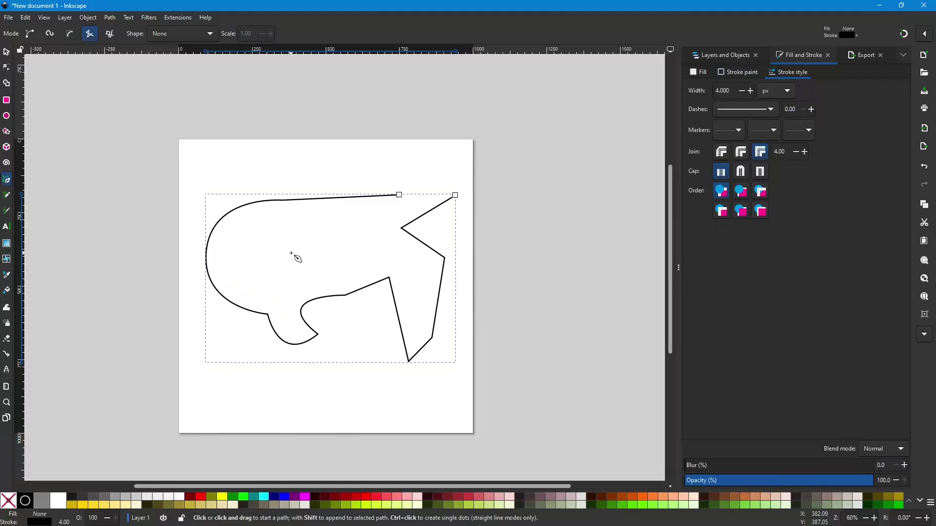
pyautogui.press('Delete')
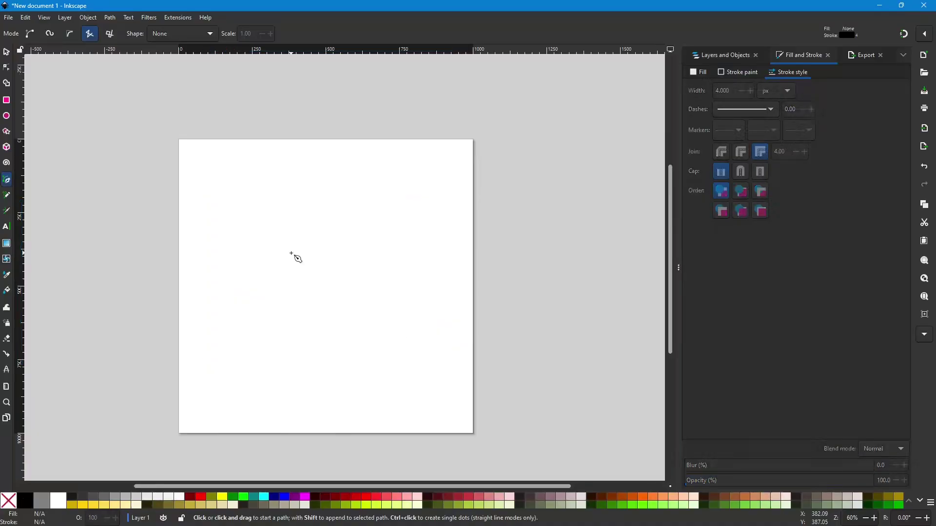
pyautogui.click(110, 34)
# - Draw a paraxial path with a first horizontal segment about 514 px long, continuing in right-angle steps down the page's left half
pyautogui.click(384, 211)
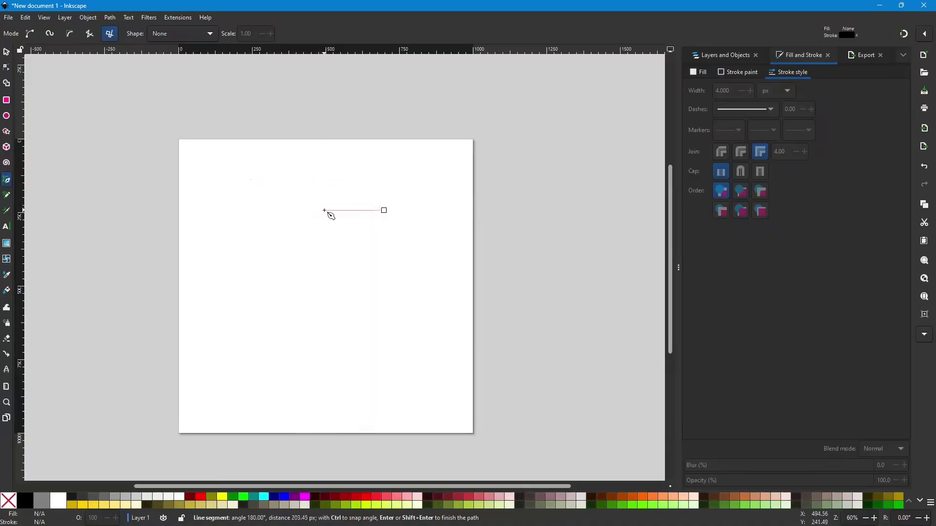
pyautogui.click(233, 210)
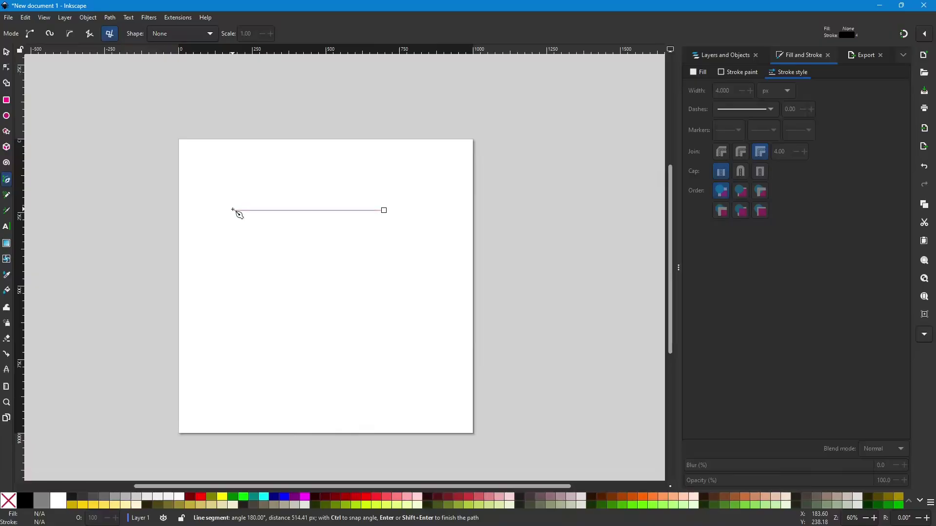
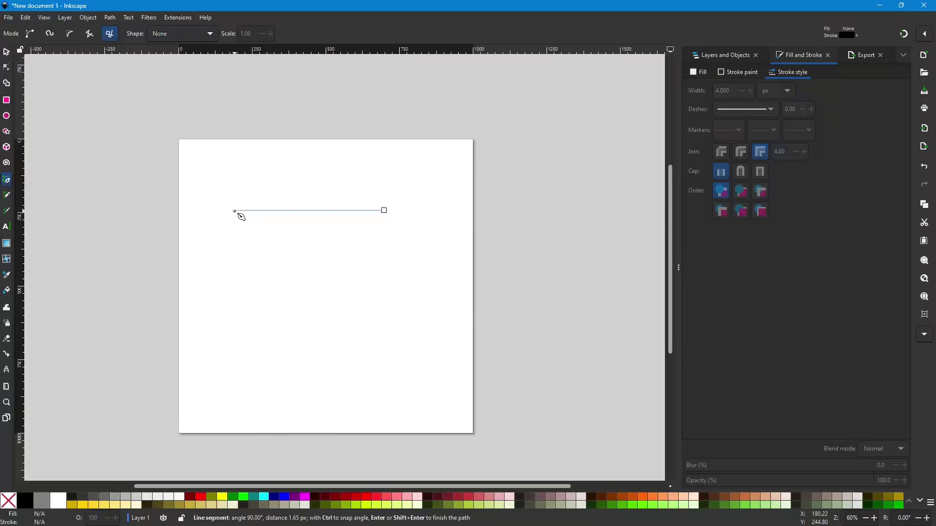
pyautogui.click(233, 264)
pyautogui.click(276, 265)
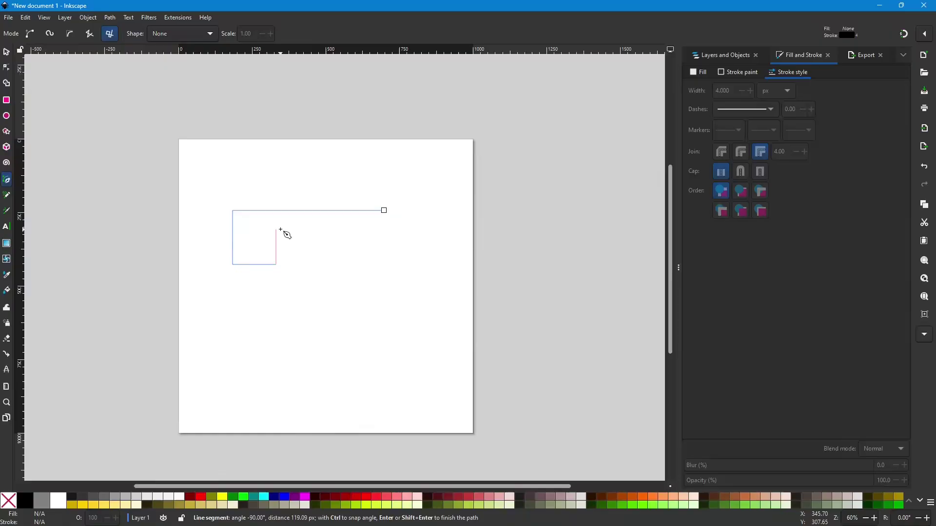
pyautogui.click(276, 225)
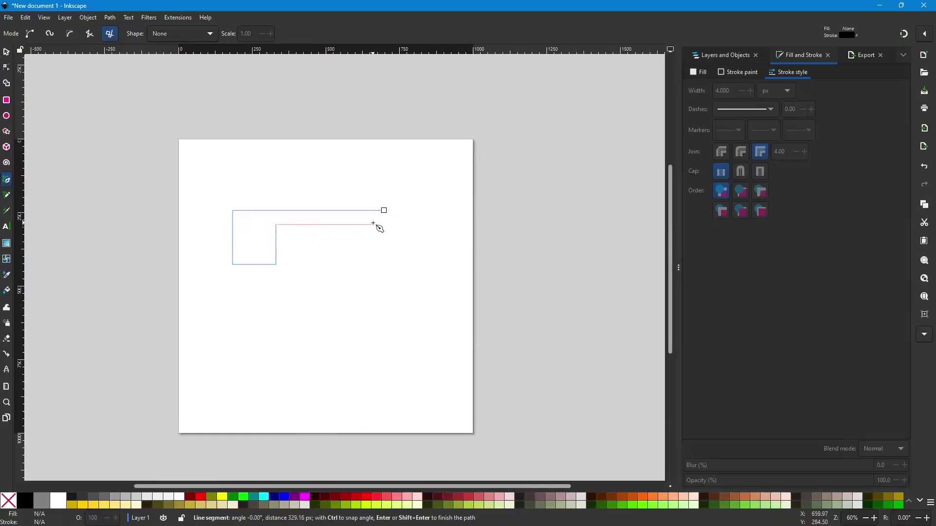
pyautogui.click(307, 224)
pyautogui.click(308, 336)
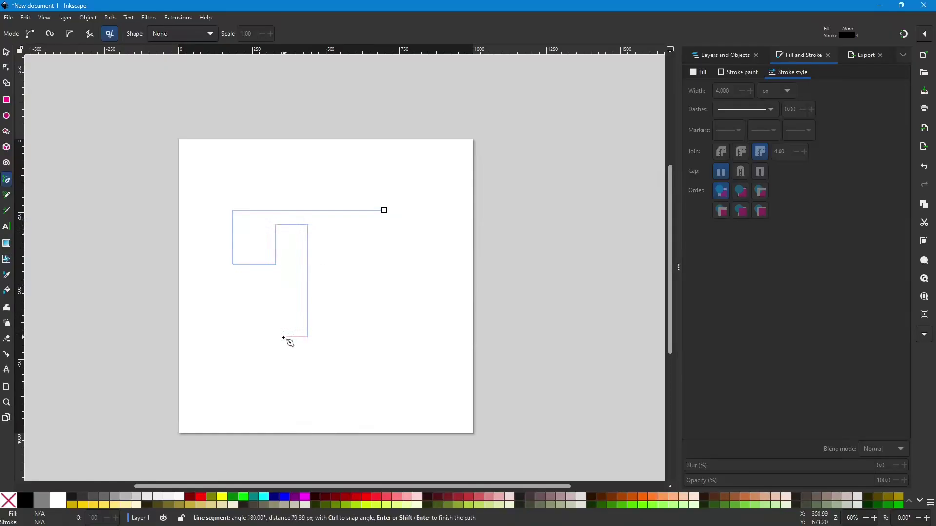
pyautogui.click(277, 336)
pyautogui.click(277, 286)
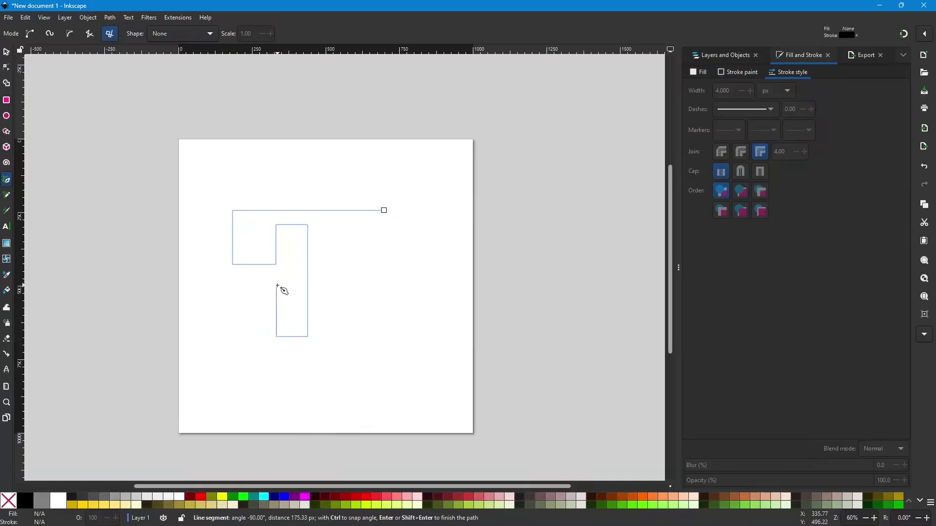
pyautogui.click(224, 286)
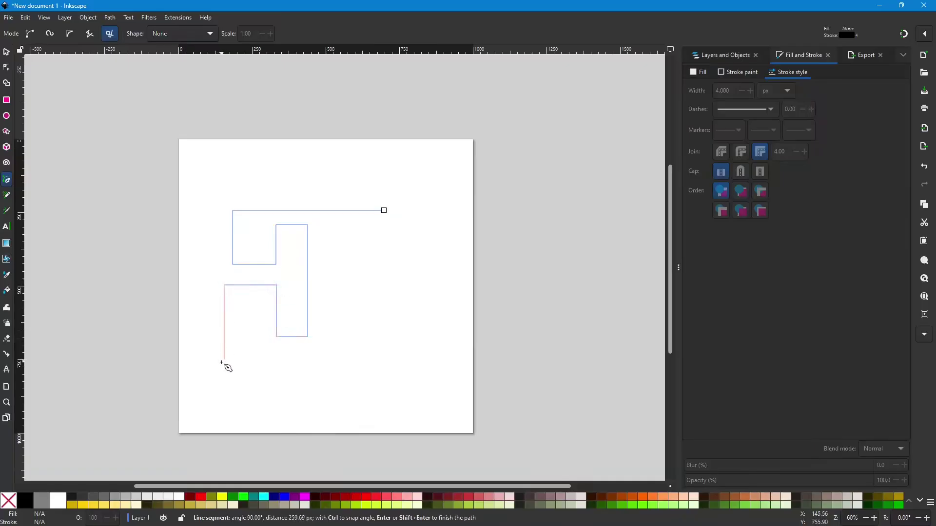
pyautogui.click(224, 398)
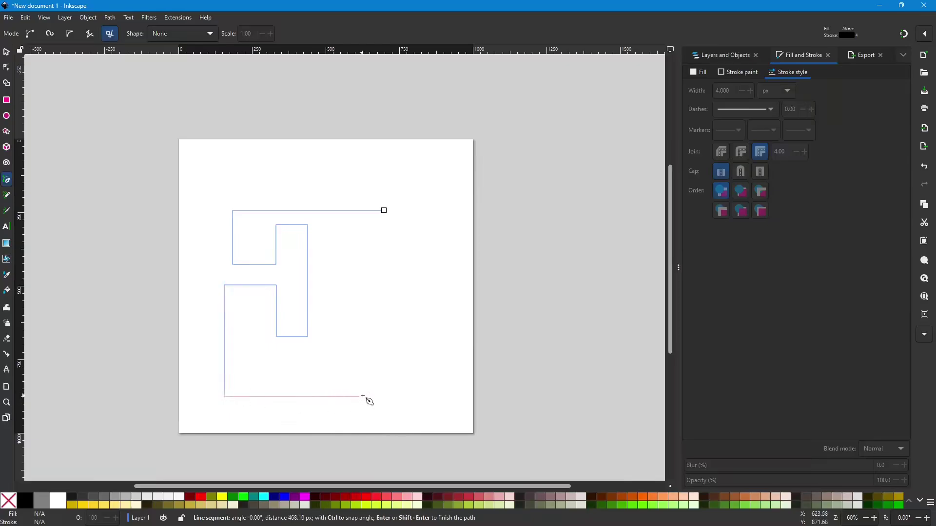
# - Continue the stepped path along the page's lower edge and up its right side to about X 835, Y 200 px, finish it, and delete it
pyautogui.click(452, 397)
pyautogui.click(450, 342)
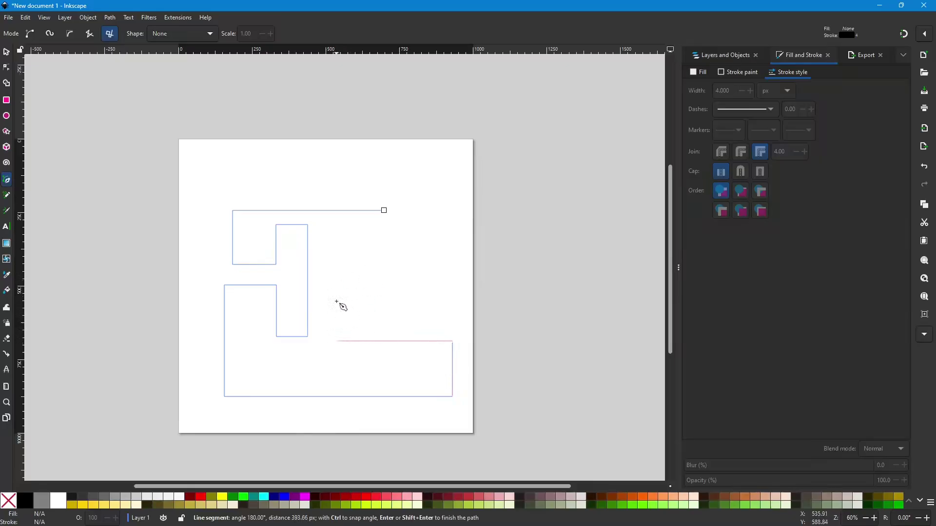
pyautogui.click(336, 340)
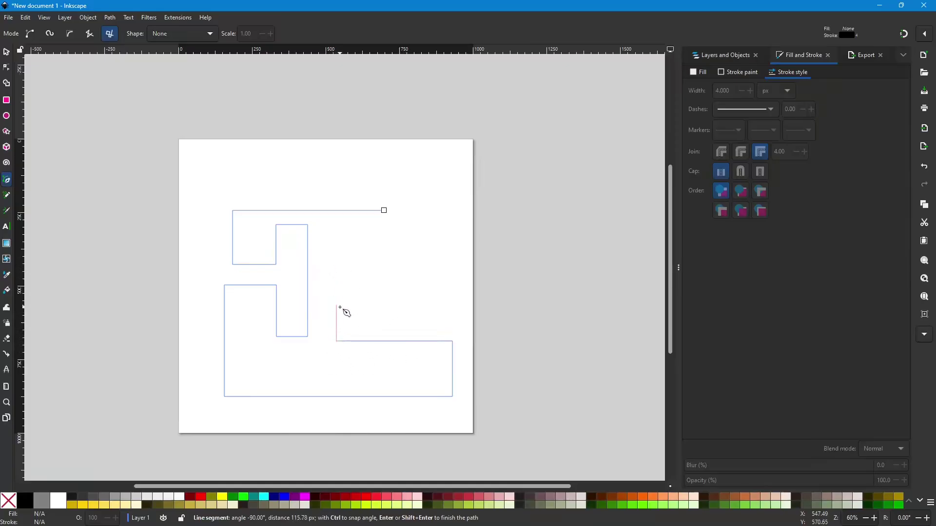
pyautogui.click(337, 326)
pyautogui.click(440, 326)
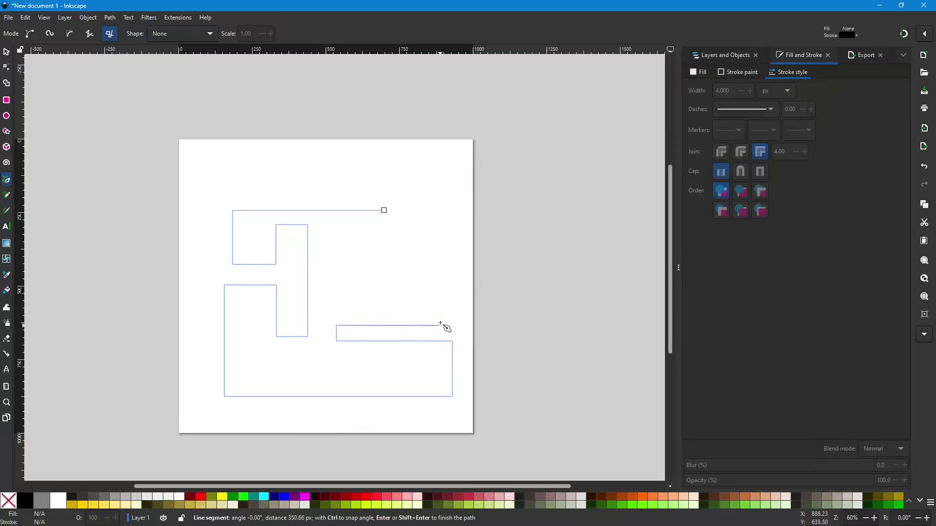
pyautogui.click(441, 266)
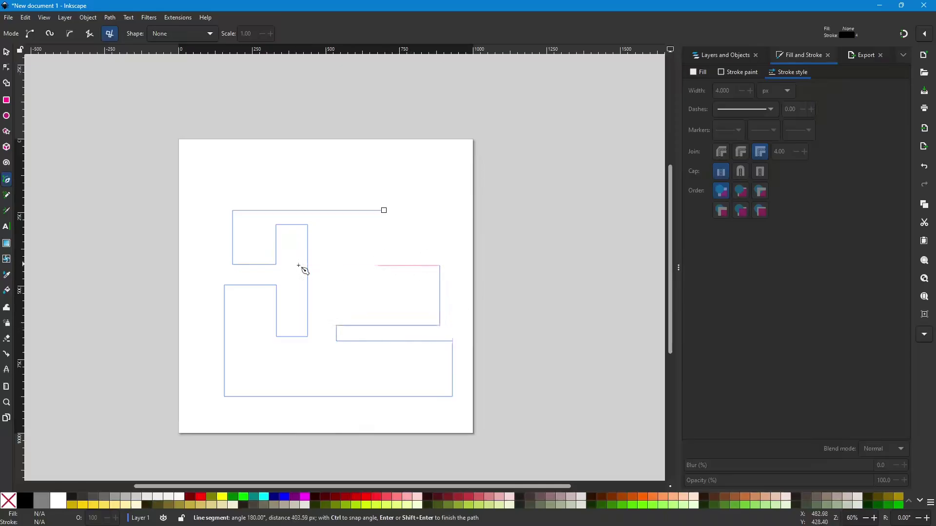
pyautogui.click(350, 265)
pyautogui.click(349, 233)
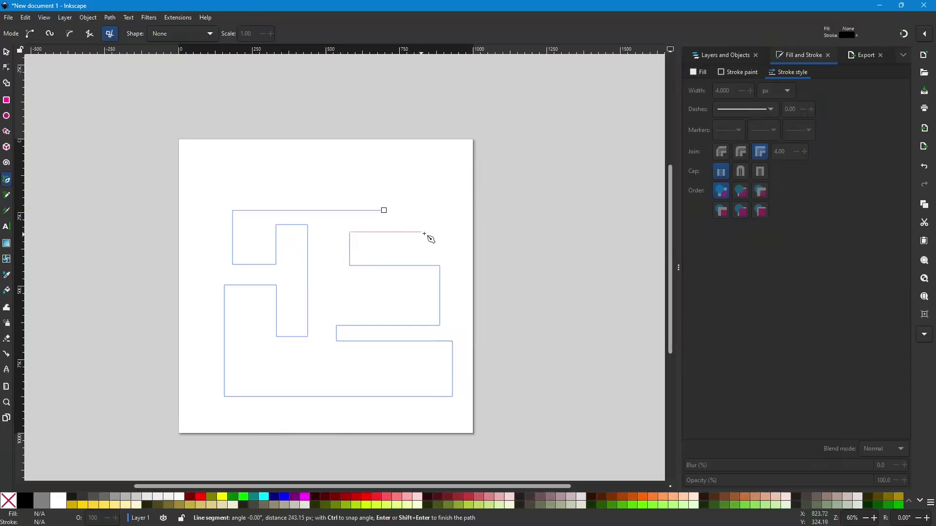
pyautogui.click(424, 233)
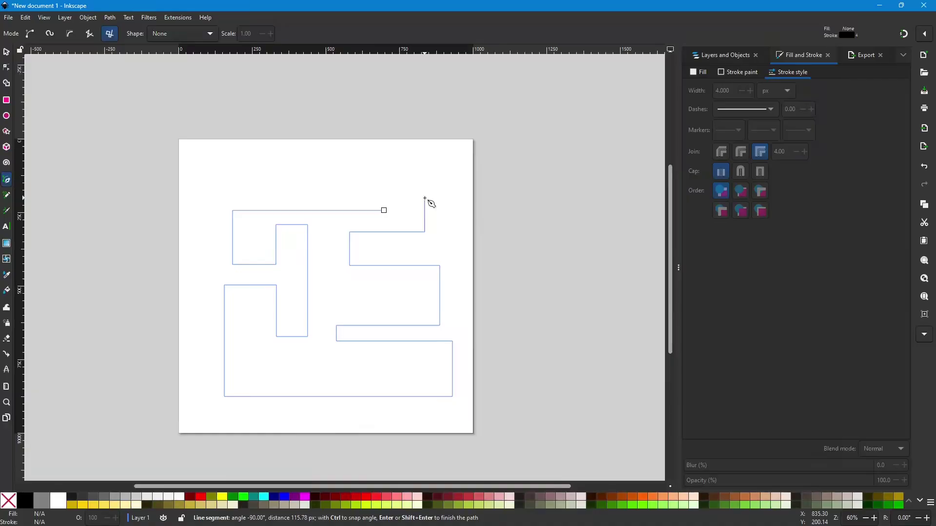
pyautogui.doubleClick(424, 199)
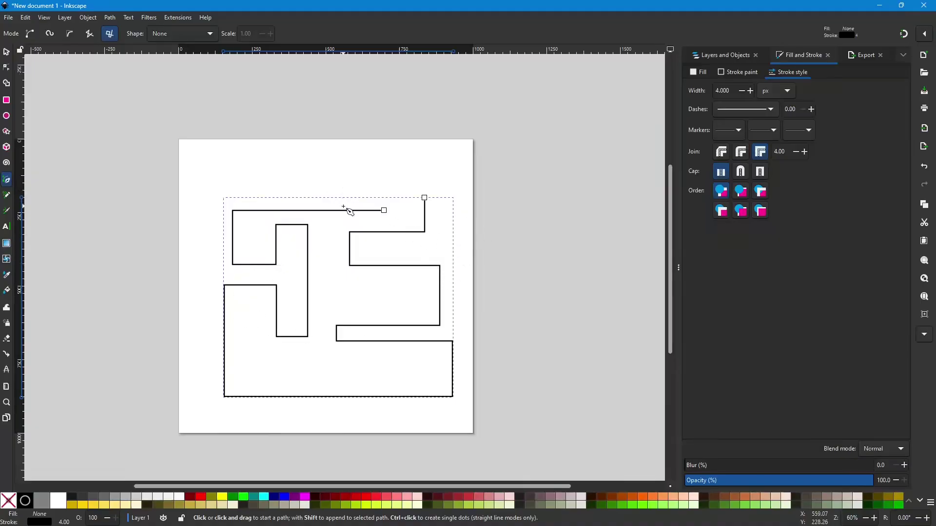
pyautogui.press('Delete')
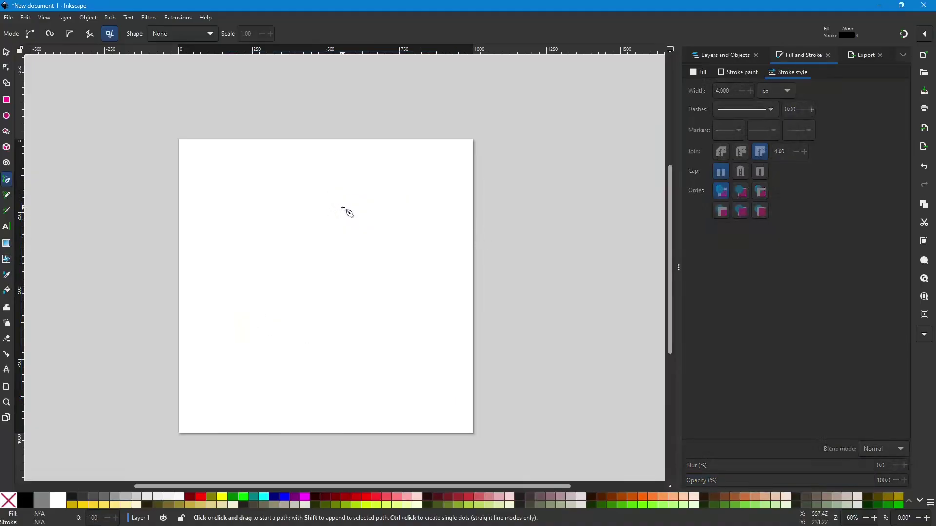
# - Draw a tilted paraxial path whose first segment runs at about 85°, adding perpendicular segments that form overlapping rectangles in the page's upper half
pyautogui.click(313, 171)
pyautogui.click(321, 255)
pyautogui.click(245, 262)
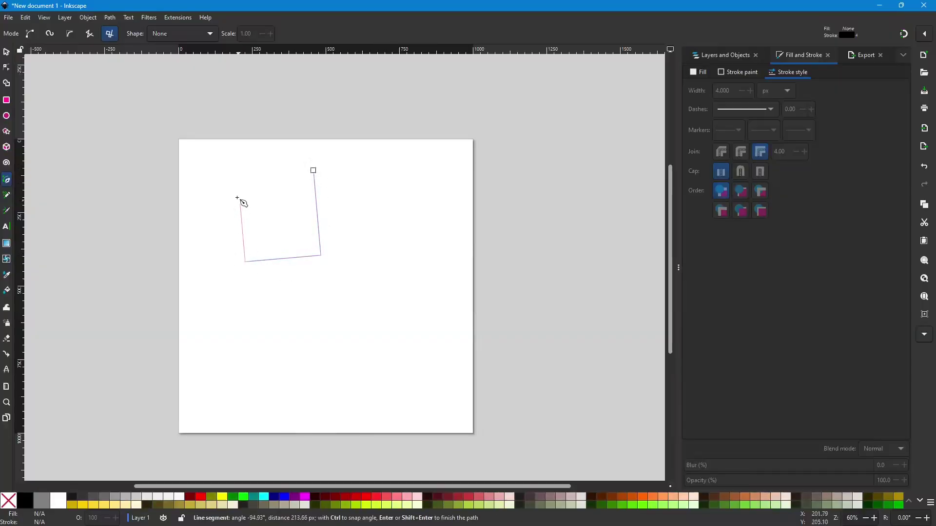
pyautogui.click(239, 189)
pyautogui.click(360, 179)
pyautogui.click(368, 267)
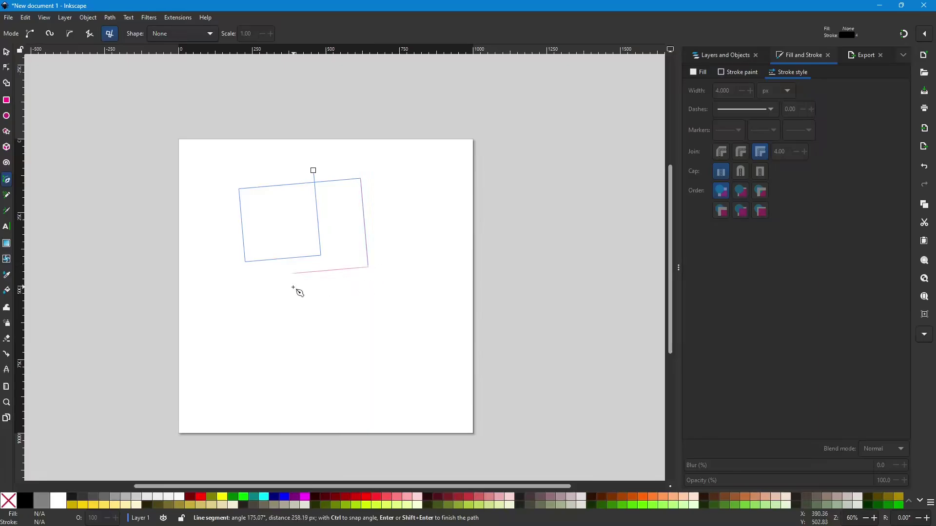
pyautogui.click(291, 274)
pyautogui.click(286, 205)
pyautogui.click(222, 211)
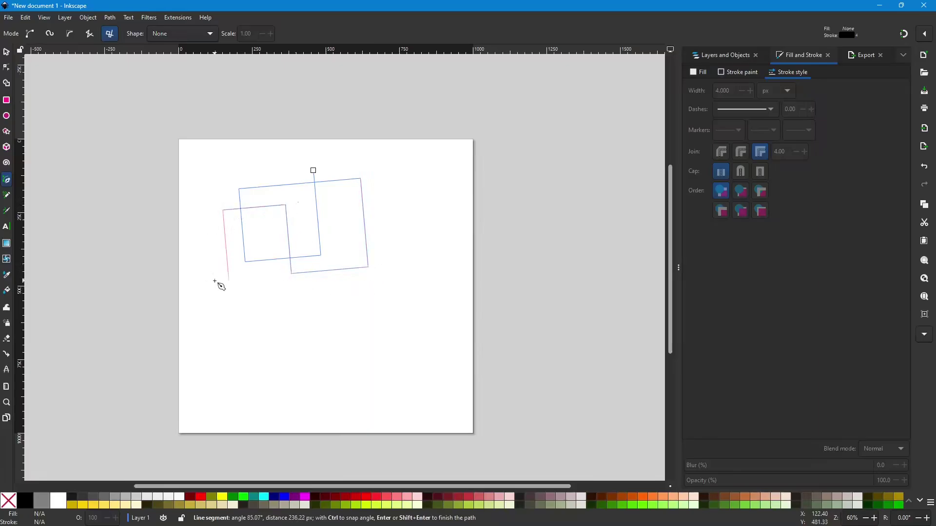
# - Extend the tilted path with larger perpendicular loops, remove its last segment, and cancel the drawing
pyautogui.click(229, 279)
pyautogui.click(343, 269)
pyautogui.click(350, 356)
pyautogui.click(250, 363)
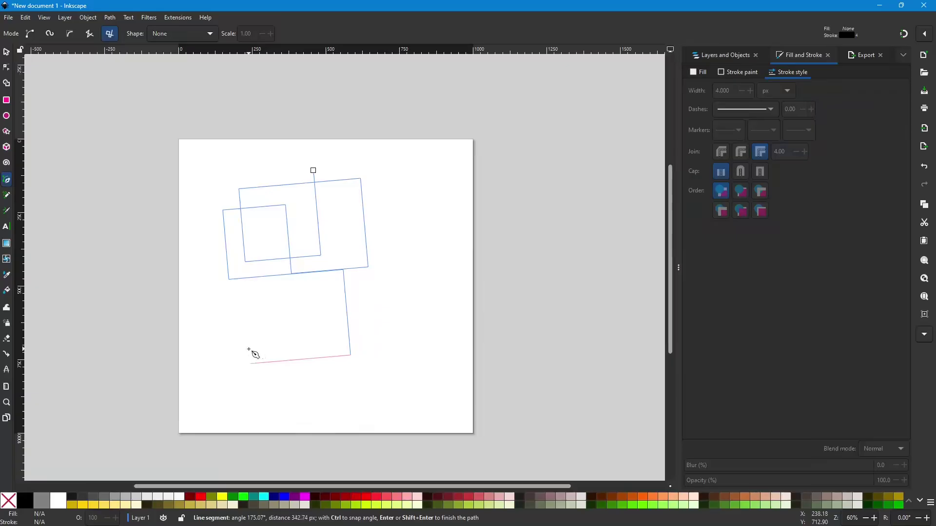
pyautogui.click(233, 168)
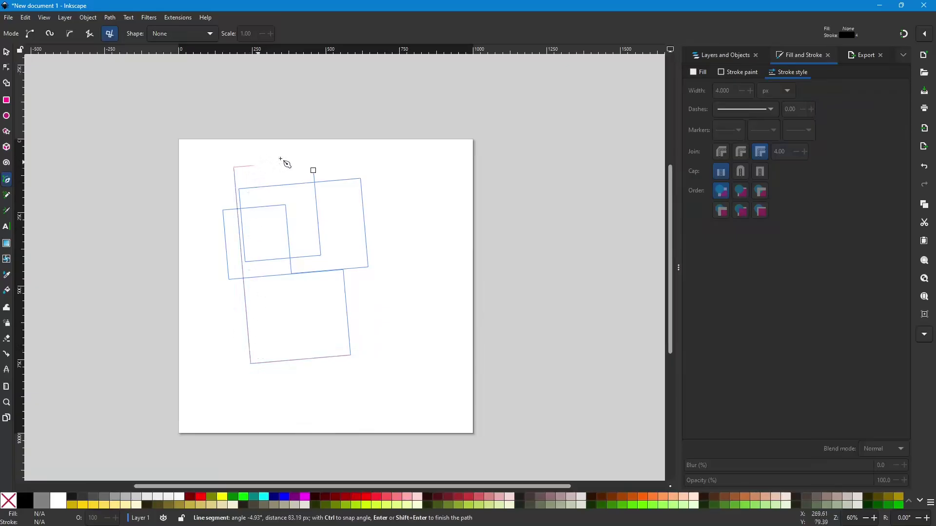
pyautogui.click(371, 156)
pyautogui.click(382, 283)
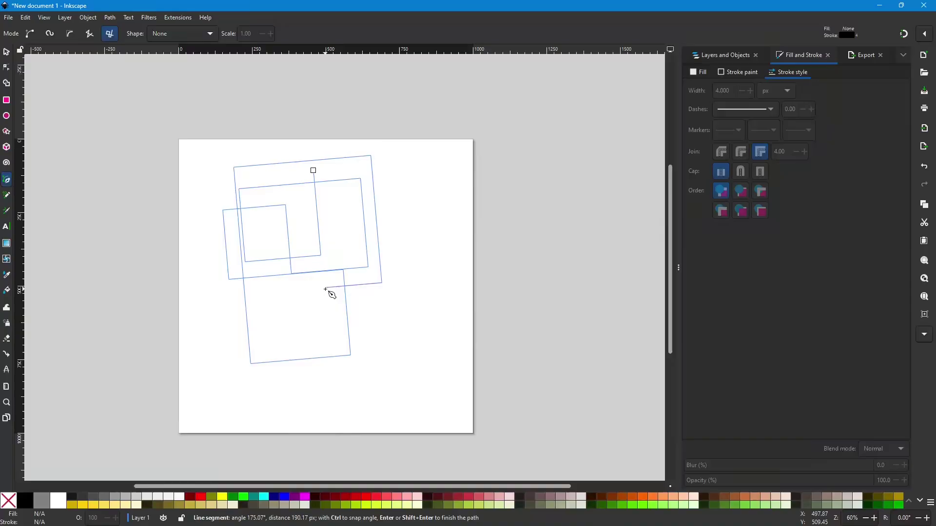
pyautogui.click(325, 289)
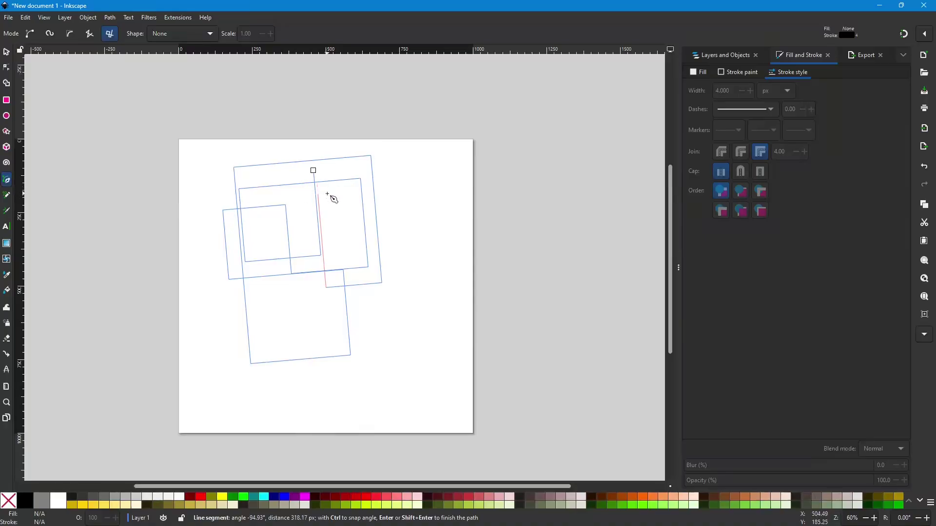
pyautogui.press('BackSpace')
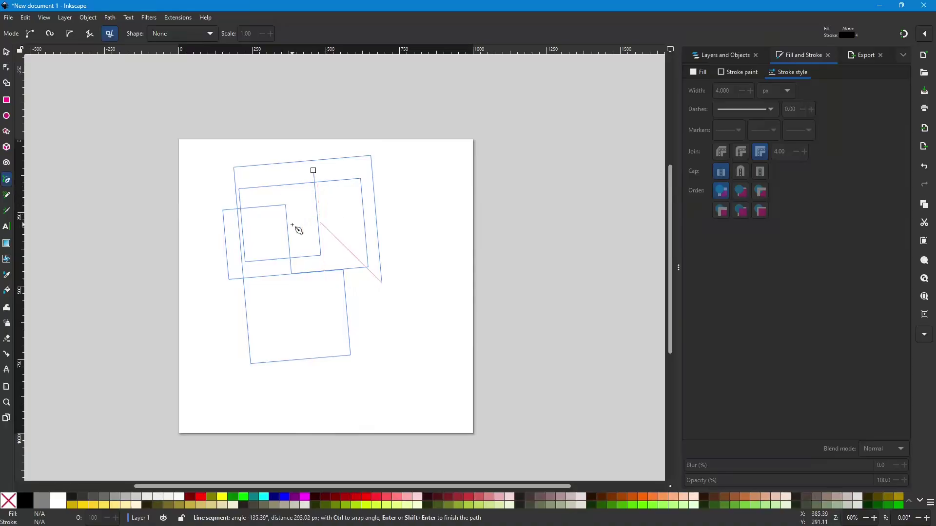
pyautogui.press('Escape')
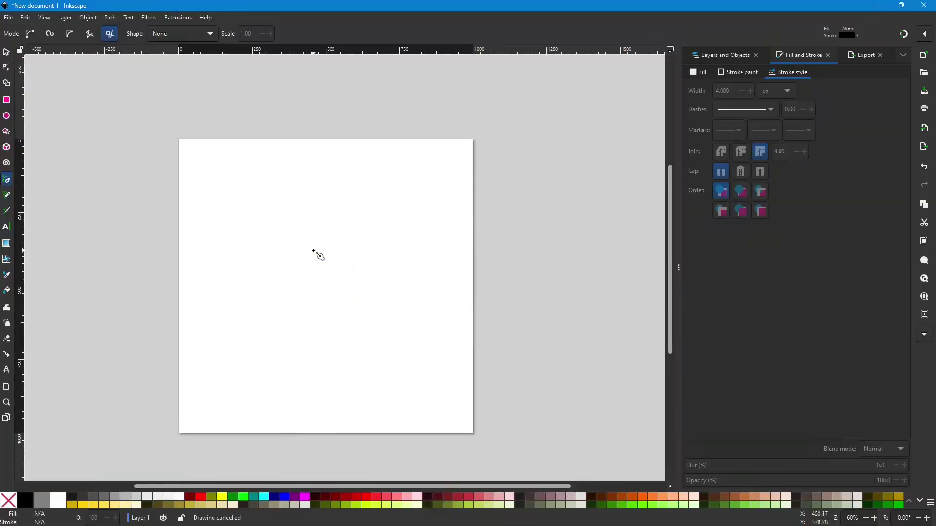
# - Draw an axis-aligned paraxial path from a horizontal first segment, coiling inward in right-angle turns until it crosses itself, and discard it
pyautogui.click(404, 207)
pyautogui.click(250, 206)
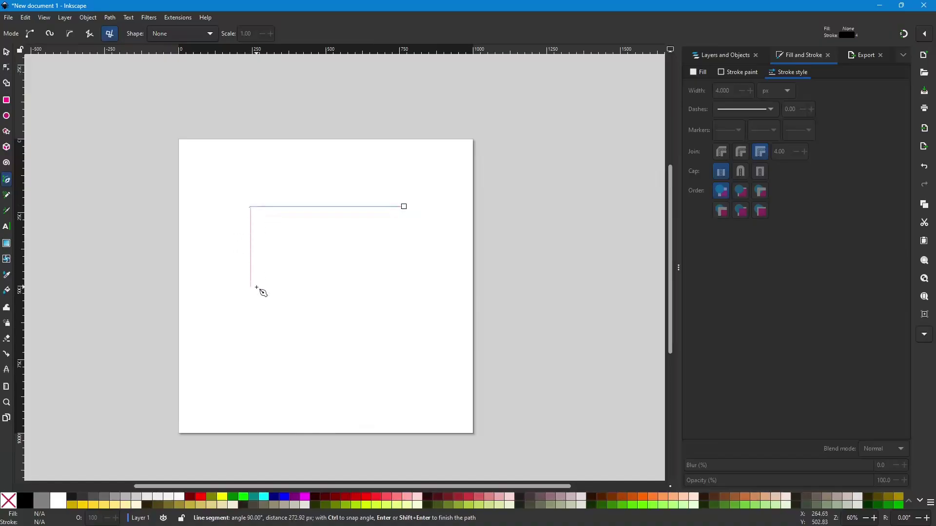
pyautogui.click(251, 287)
pyautogui.click(303, 287)
pyautogui.click(303, 237)
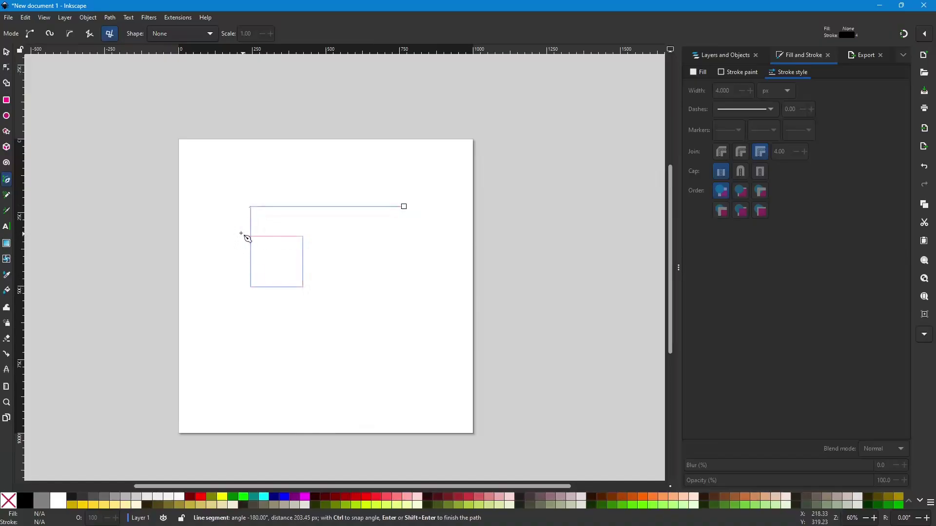
pyautogui.click(240, 236)
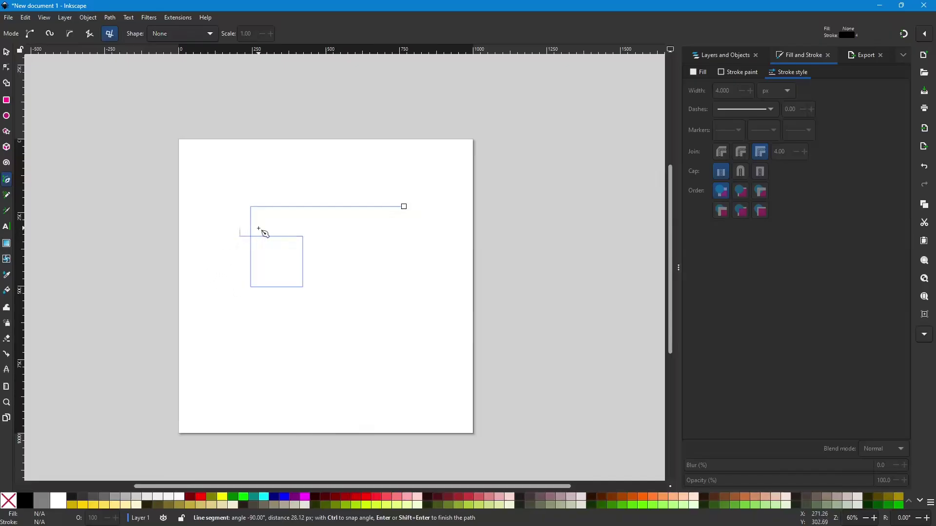
pyautogui.press('Escape')
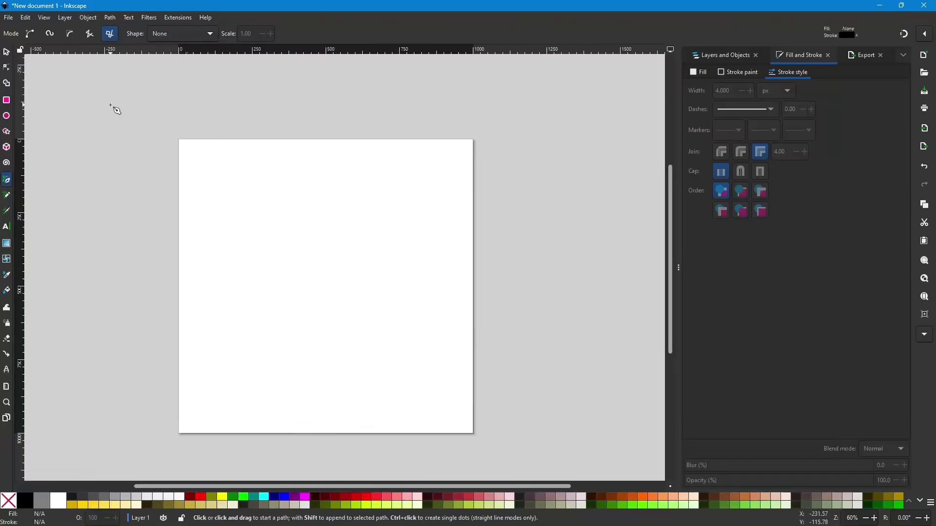
# - Switch the Pen tool to regular Bézier mode and choose the Triangle in shape
pyautogui.click(31, 37)
pyautogui.click(211, 32)
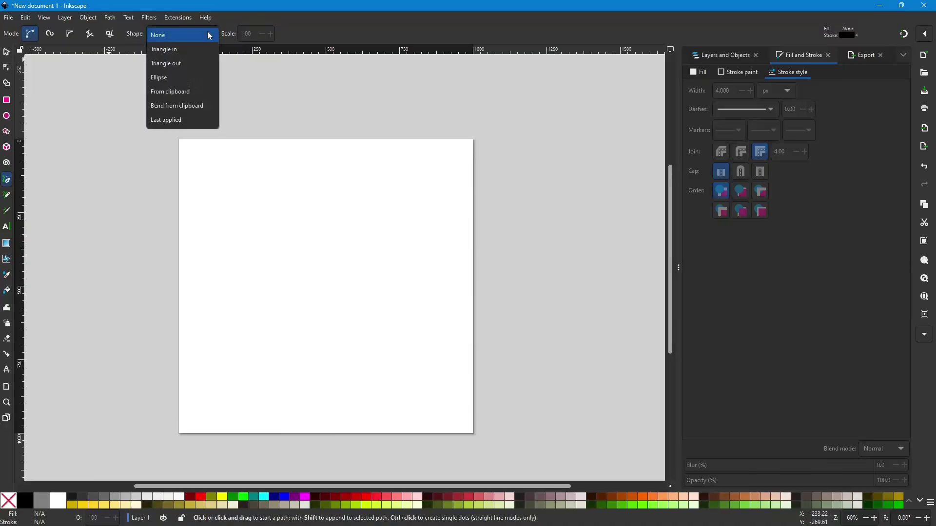
pyautogui.click(168, 55)
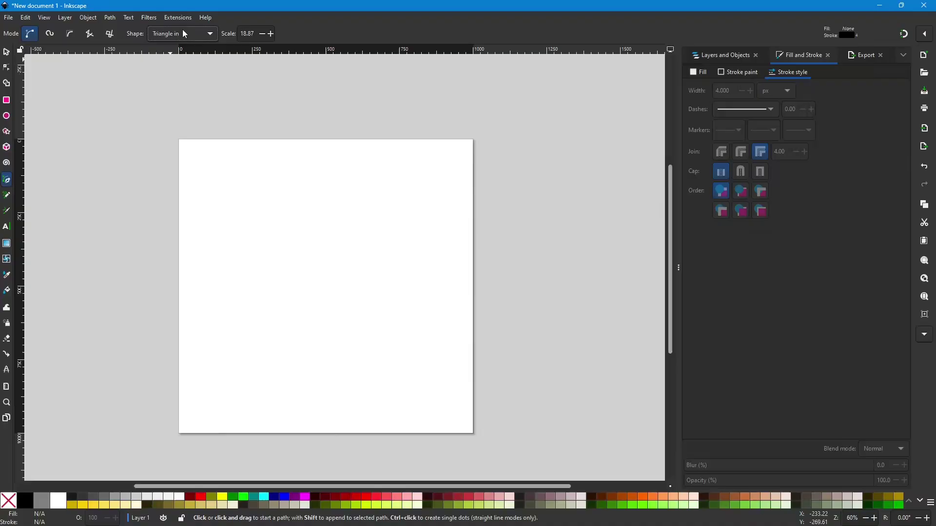
pyautogui.moveTo(258, 29); pyautogui.dragTo(245, 31)
# - Try the Ellipse and Triangle out shapes for the Pen tool
pyautogui.click(199, 35)
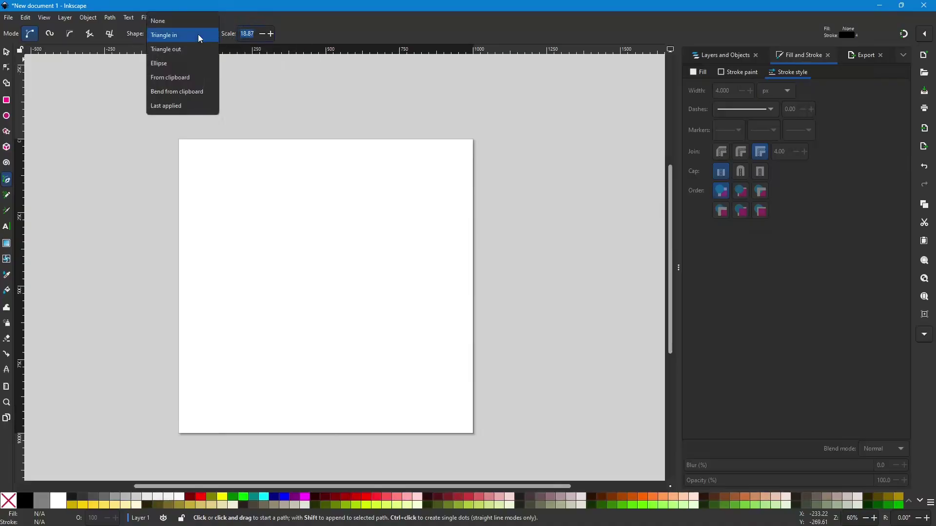
pyautogui.click(168, 65)
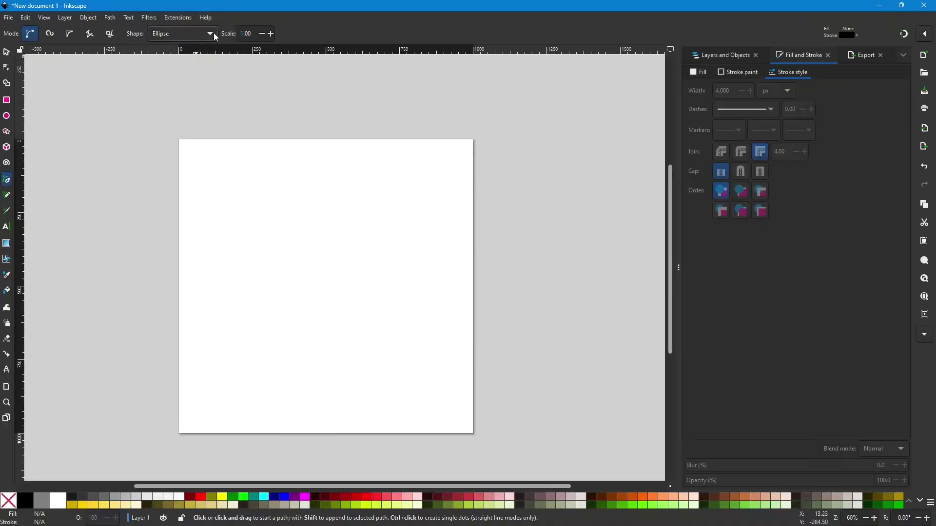
pyautogui.click(211, 33)
pyautogui.click(192, 64)
# - Set the Pen tool's shape to Triangle in with a scale of 10
pyautogui.click(206, 32)
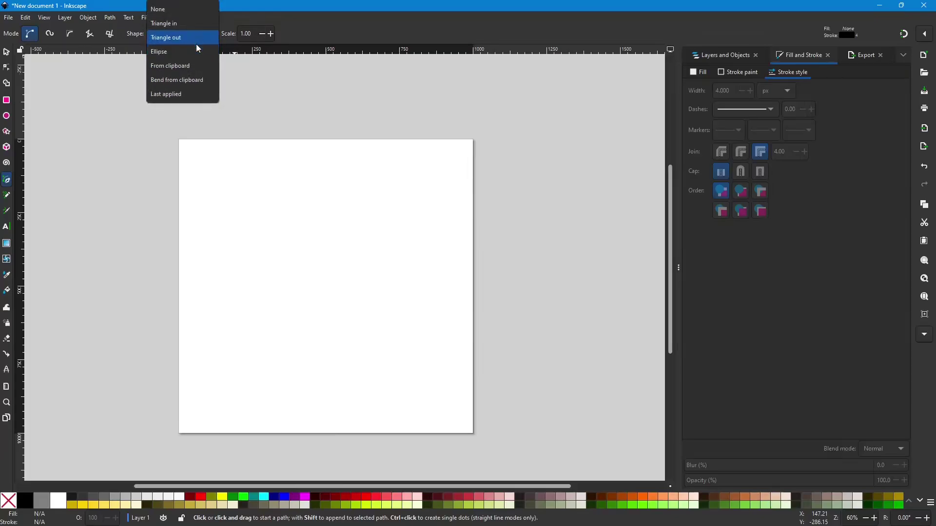
pyautogui.click(176, 22)
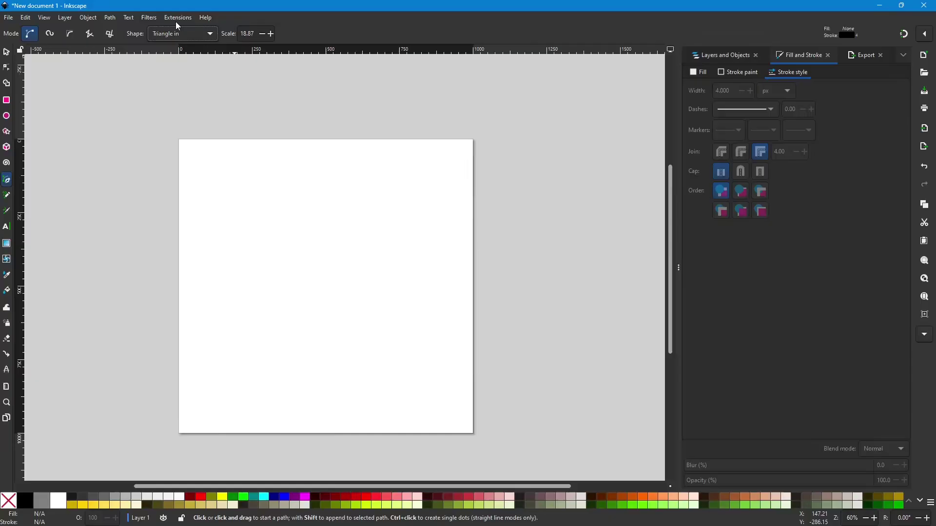
pyautogui.moveTo(254, 34); pyautogui.dragTo(237, 37)
pyautogui.click(261, 34)
pyautogui.write('00')
pyautogui.press('Return')
# - Draw a vertical Triangle in line about 599 px long downward from about X 478, Y 172 px
pyautogui.click(319, 189)
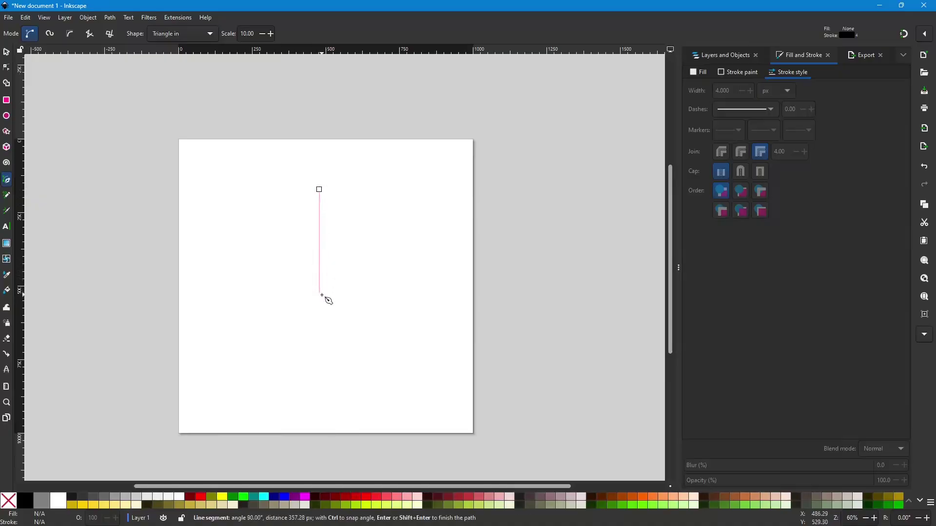
pyautogui.click(320, 366)
pyautogui.press('Return')
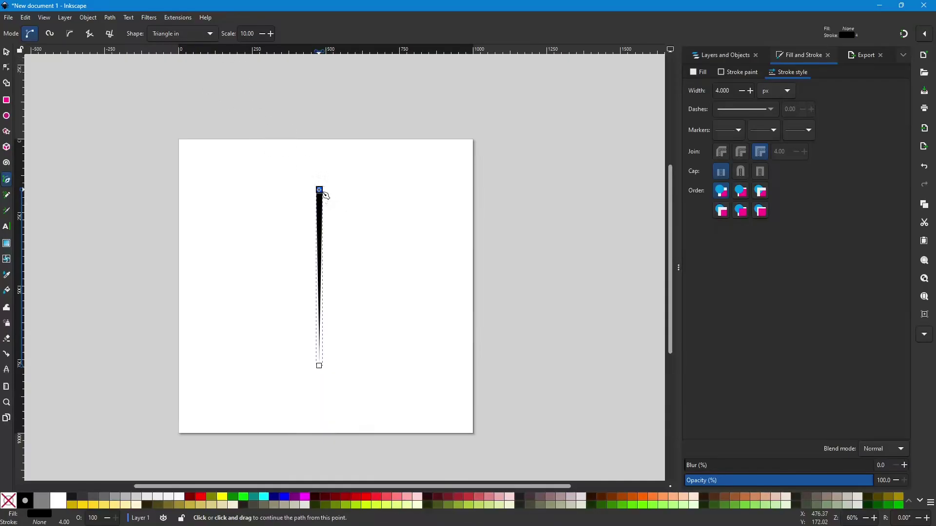
pyautogui.scroll(2, 320, 190)
pyautogui.scroll(-4, 324, 200)
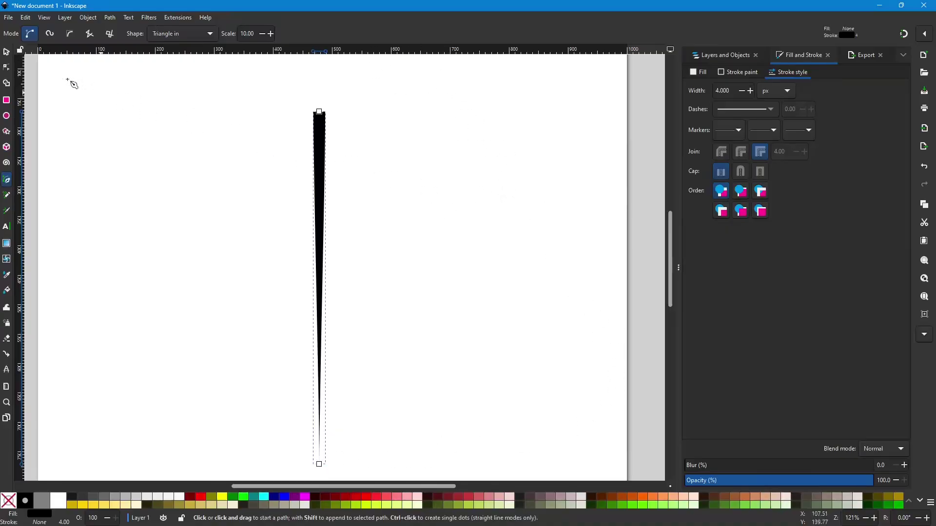
# - Move the tapered line toward the page's left edge, to about X 159, Y 184 px
pyautogui.click(7, 52)
pyautogui.press('5')
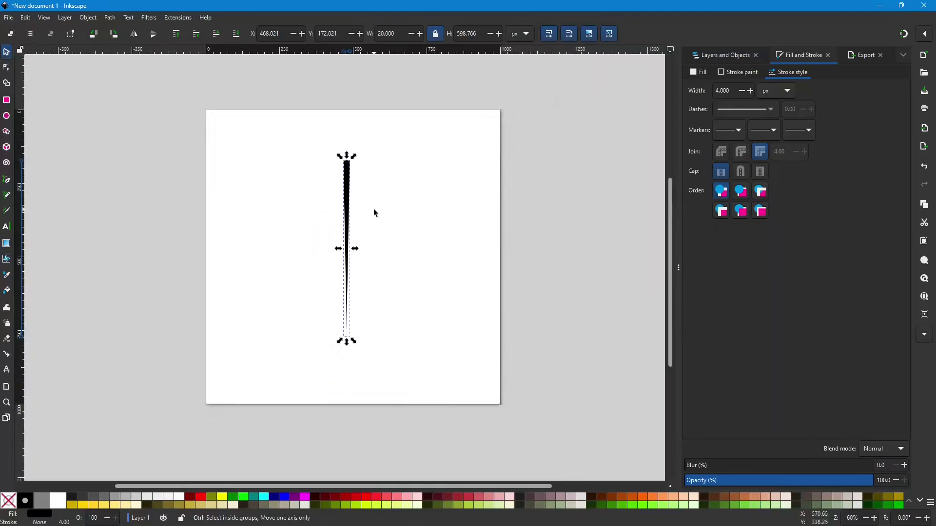
pyautogui.moveTo(341, 220); pyautogui.dragTo(250, 225)
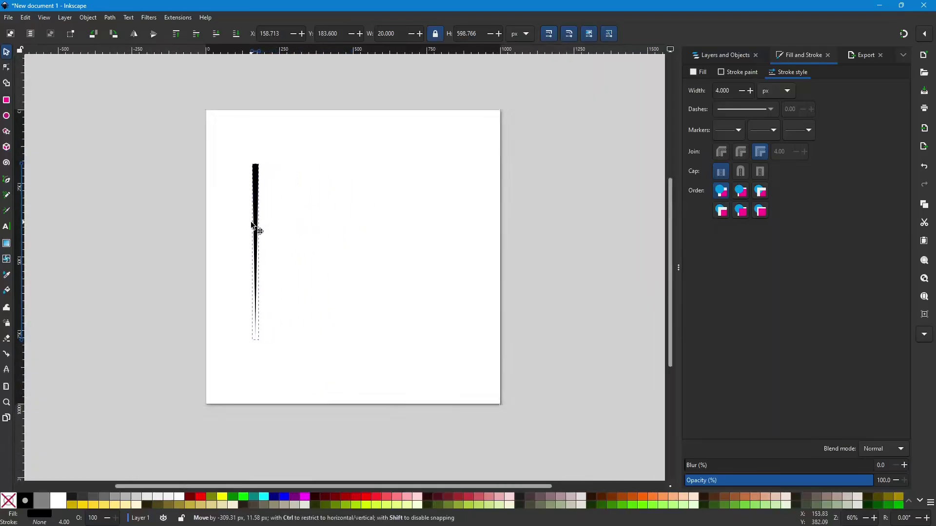
# - Draw a vertical Triangle out line about 584 px long downward, just right of the first tapered line
pyautogui.click(6, 180)
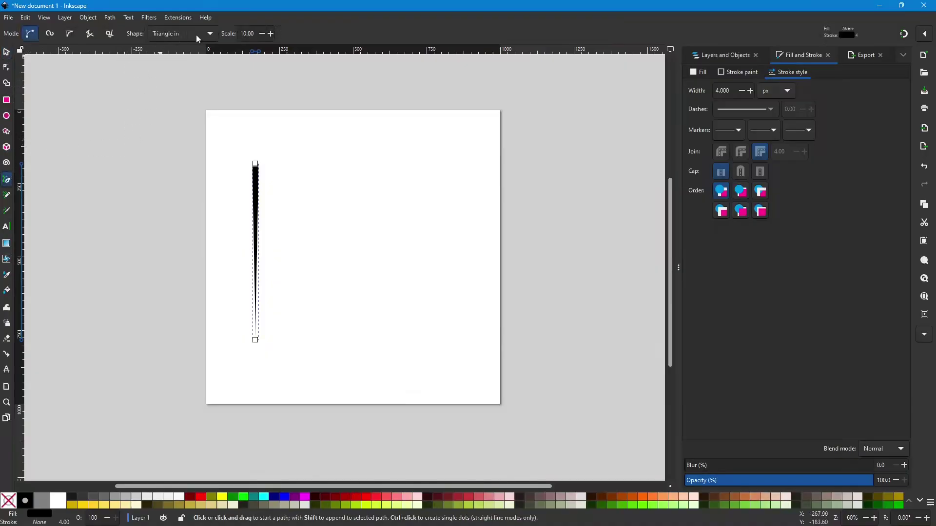
pyautogui.click(210, 34)
pyautogui.click(184, 50)
pyautogui.click(307, 163)
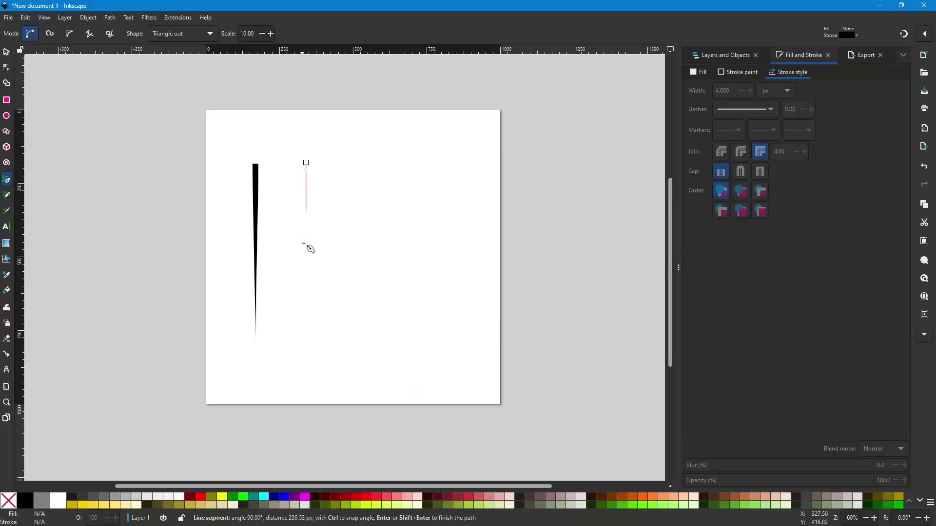
pyautogui.click(306, 335)
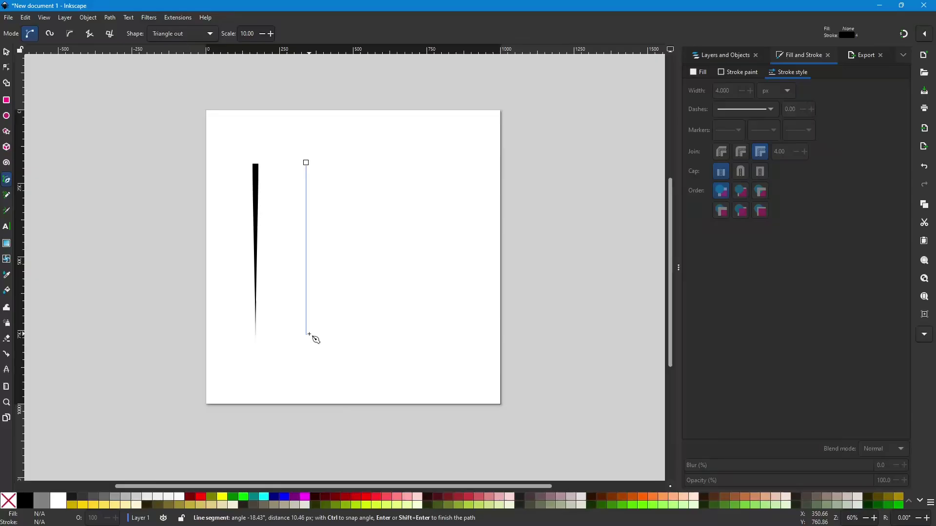
pyautogui.press('Return')
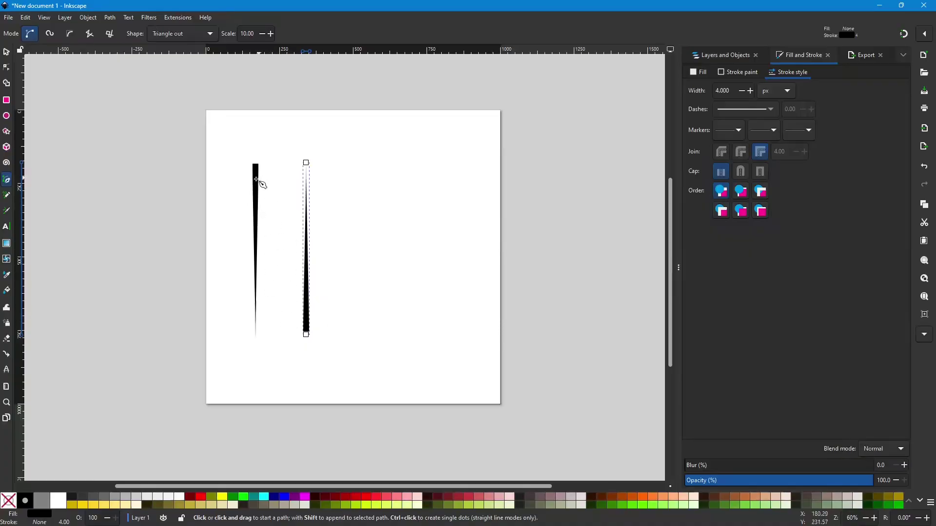
# - Convert the Triangle out line from an object to a path
pyautogui.click(6, 52)
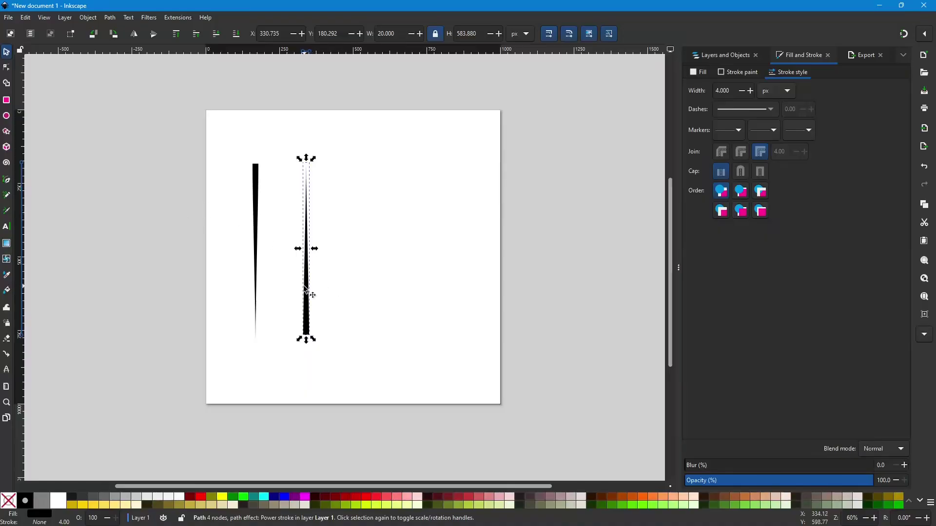
pyautogui.click(308, 289)
pyautogui.click(308, 273)
pyautogui.scroll(1, 307, 273)
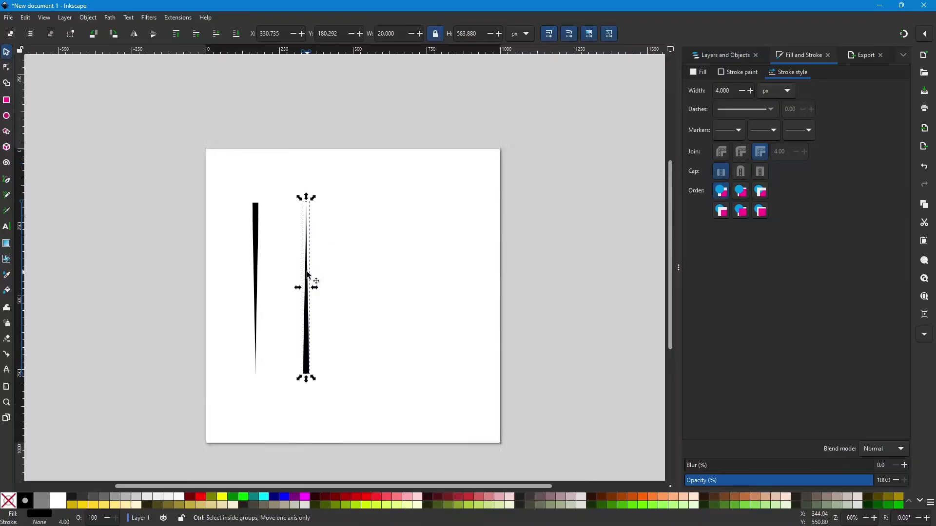
pyautogui.scroll(-2, 312, 295)
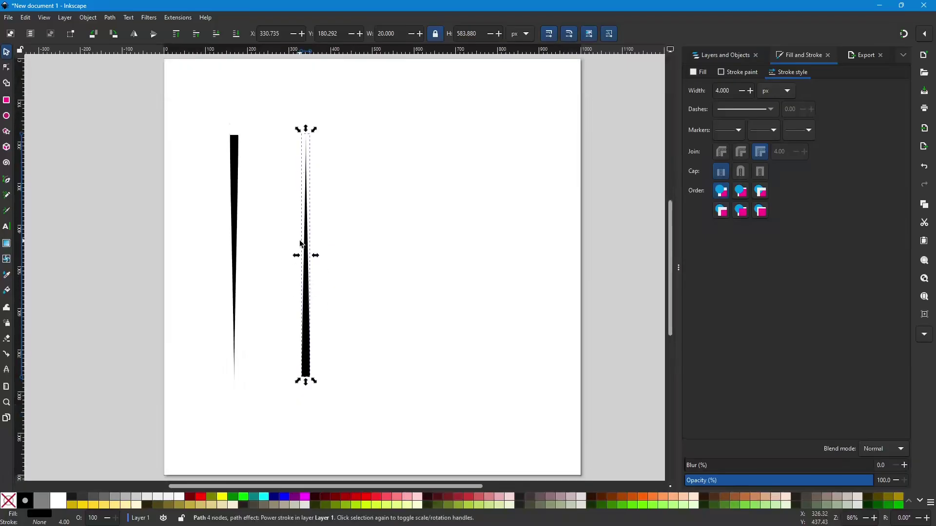
pyautogui.click(88, 18)
pyautogui.moveTo(110, 18)
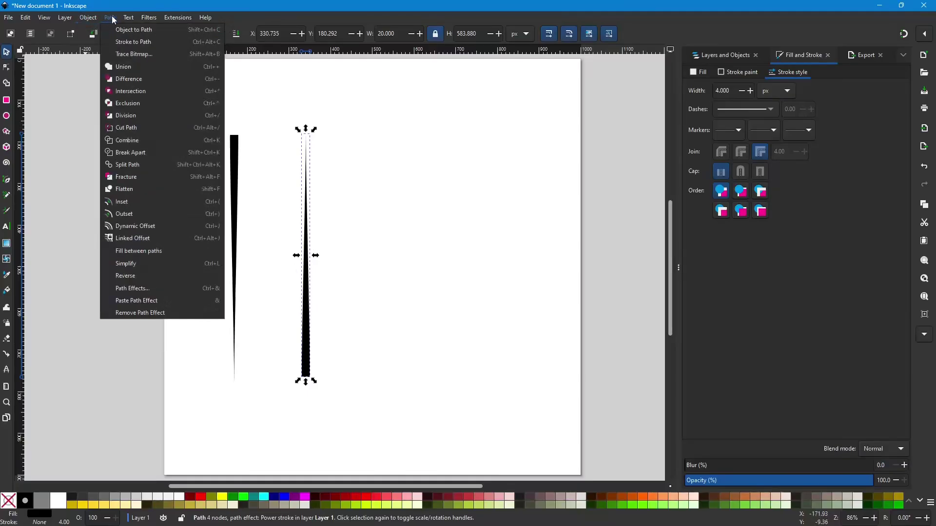
pyautogui.click(120, 28)
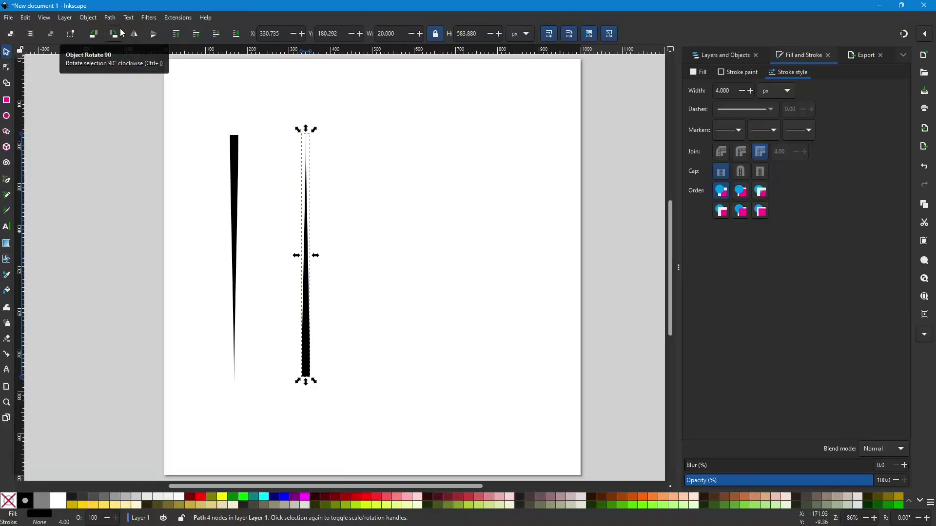
# - Move the converted path's lower right node outward and bend its handle to bulge the right side
pyautogui.click(6, 67)
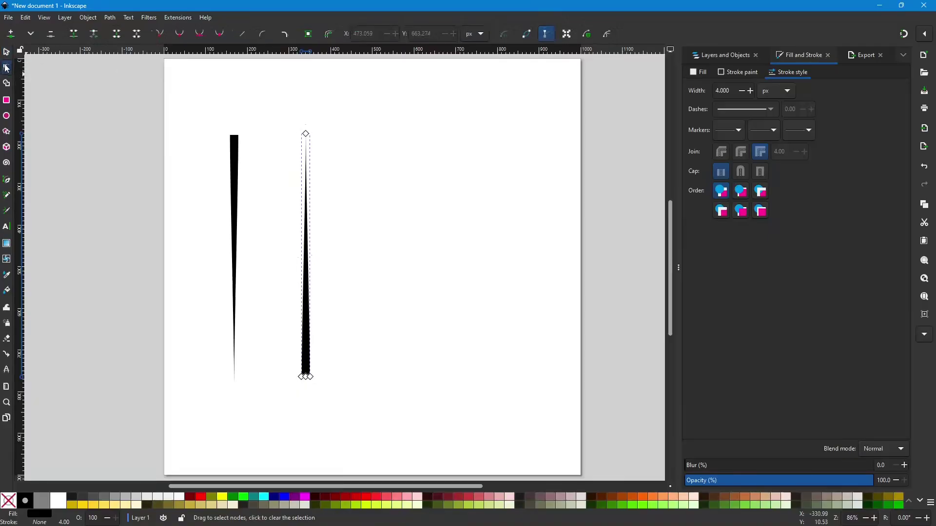
pyautogui.keyDown('ctrl'); pyautogui.scroll(2, 305, 372); pyautogui.keyUp('ctrl')
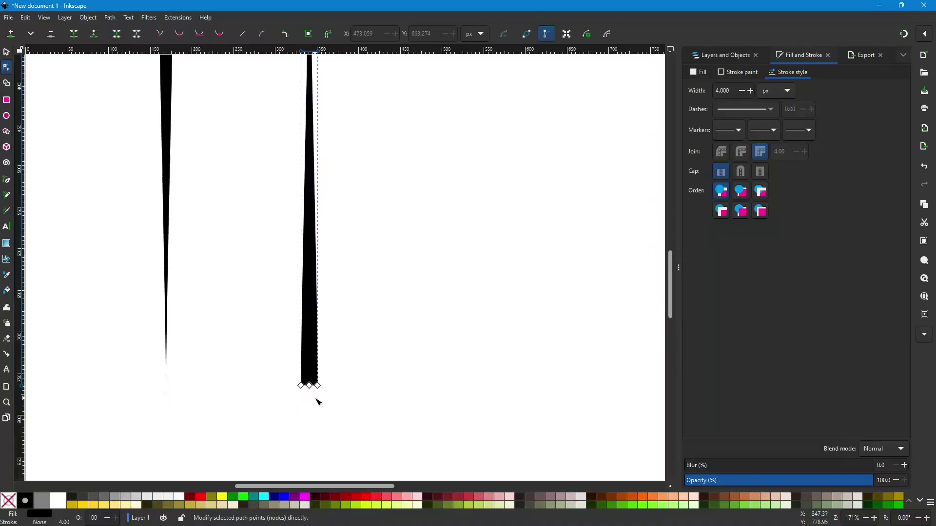
pyautogui.scroll(8, 332, 302)
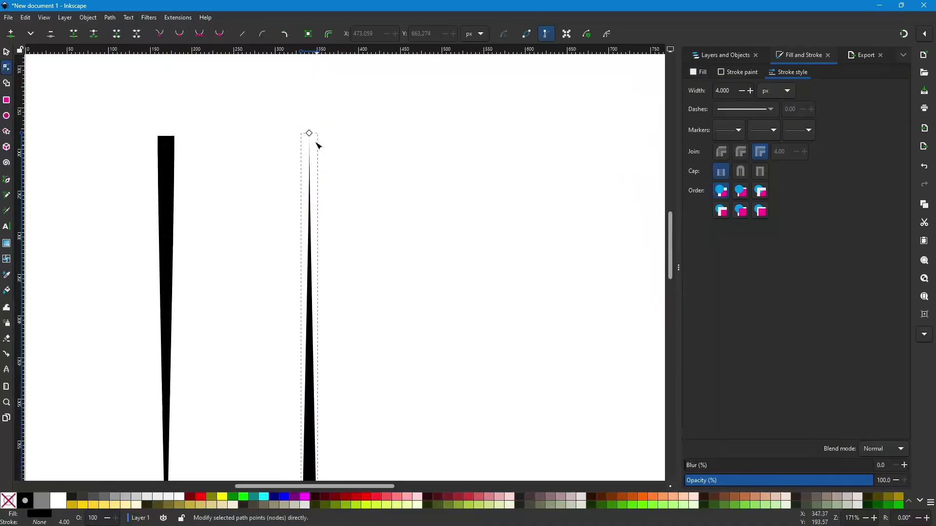
pyautogui.scroll(-12, 315, 147)
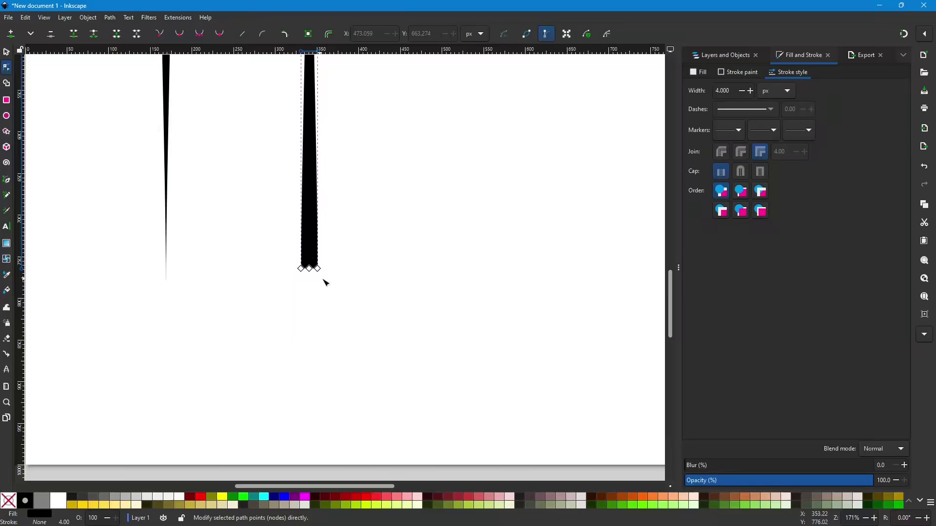
pyautogui.moveTo(318, 271); pyautogui.dragTo(386, 237)
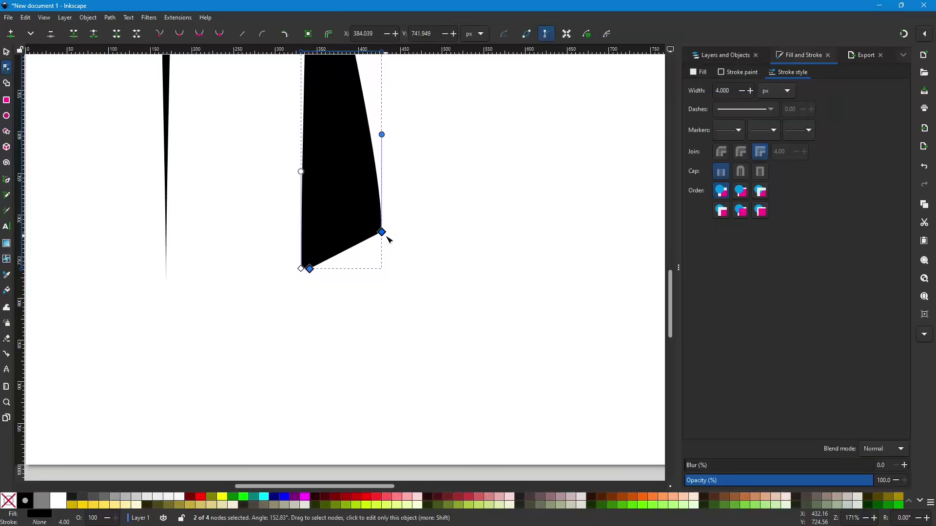
pyautogui.scroll(4, 393, 236)
pyautogui.moveTo(382, 212); pyautogui.dragTo(565, 152)
pyautogui.scroll(-4, 309, 326)
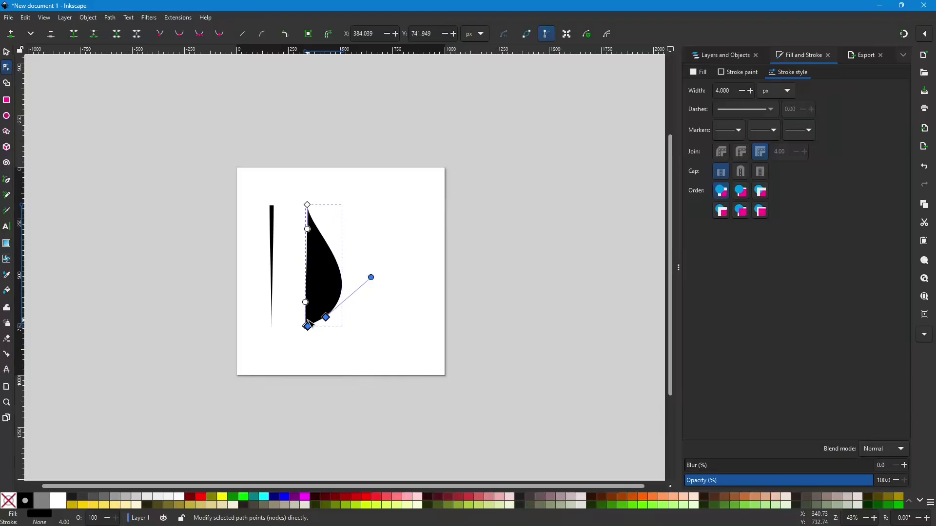
# - Bulge the path's left side, shift its lower nodes right, and lengthen a handle at the tip
pyautogui.moveTo(307, 305); pyautogui.dragTo(265, 300)
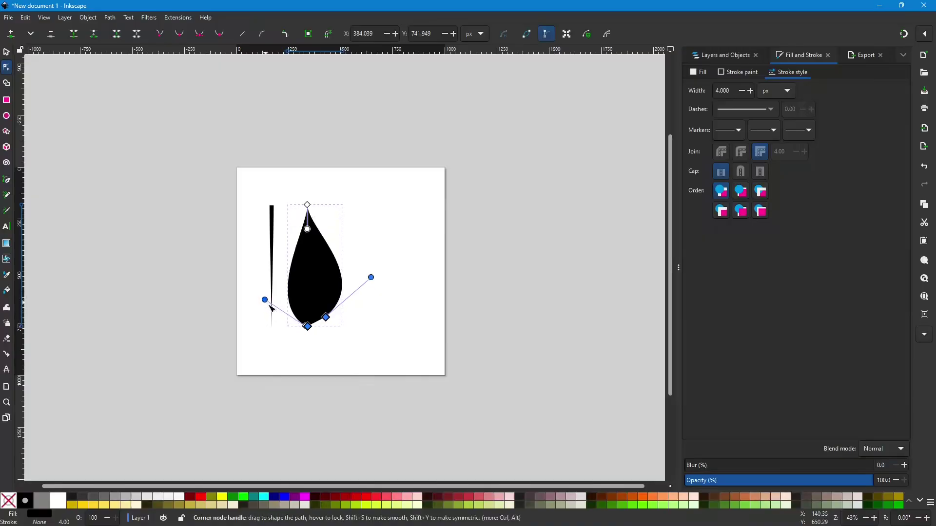
pyautogui.moveTo(310, 330); pyautogui.dragTo(343, 321)
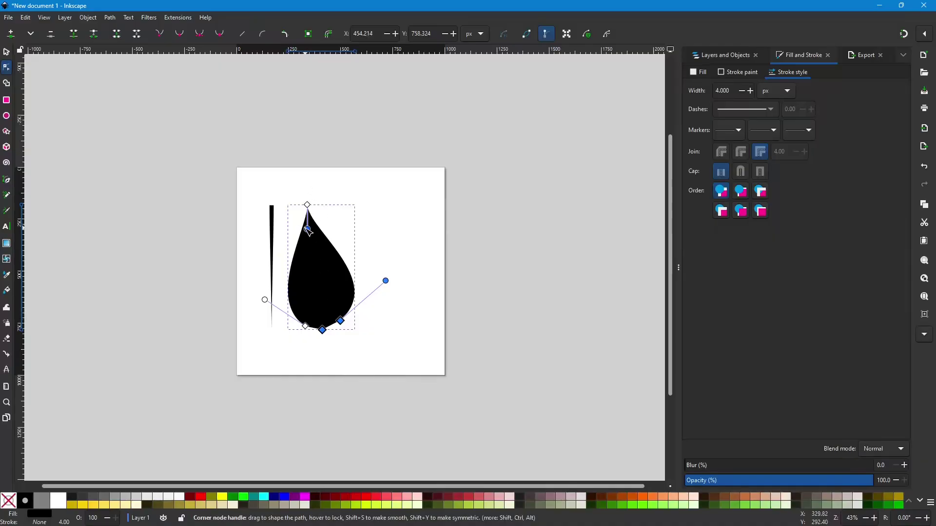
pyautogui.moveTo(307, 229); pyautogui.dragTo(308, 271)
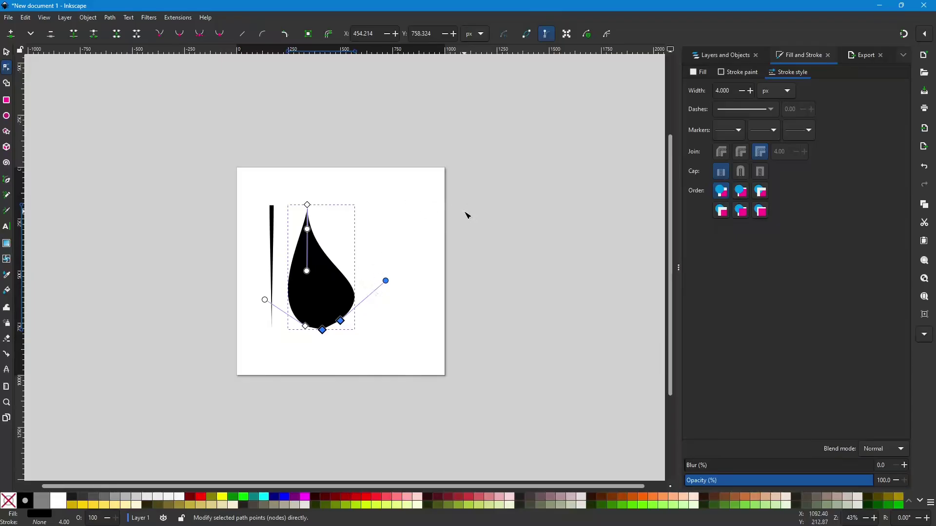
# - Undo the node edits and the path conversion on the Triangle out line, then select that line as an object
pyautogui.hotkey('ctrl', 'z')
pyautogui.hotkey('ctrl', 'z')
pyautogui.hotkey('ctrl', 'z')
pyautogui.hotkey('ctrl', 'z')
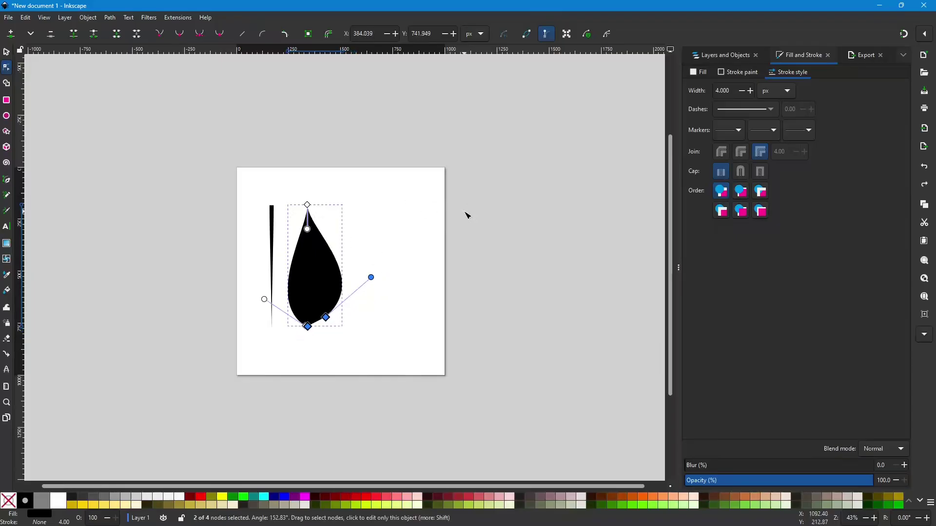
pyautogui.hotkey('ctrl', 'z')
pyautogui.hotkey('ctrl', 'z')
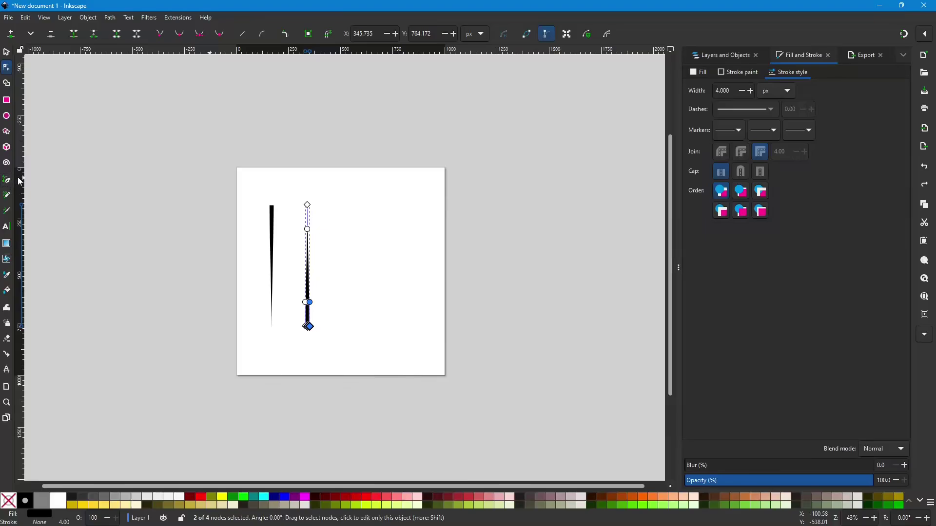
pyautogui.hotkey('ctrl', 'z')
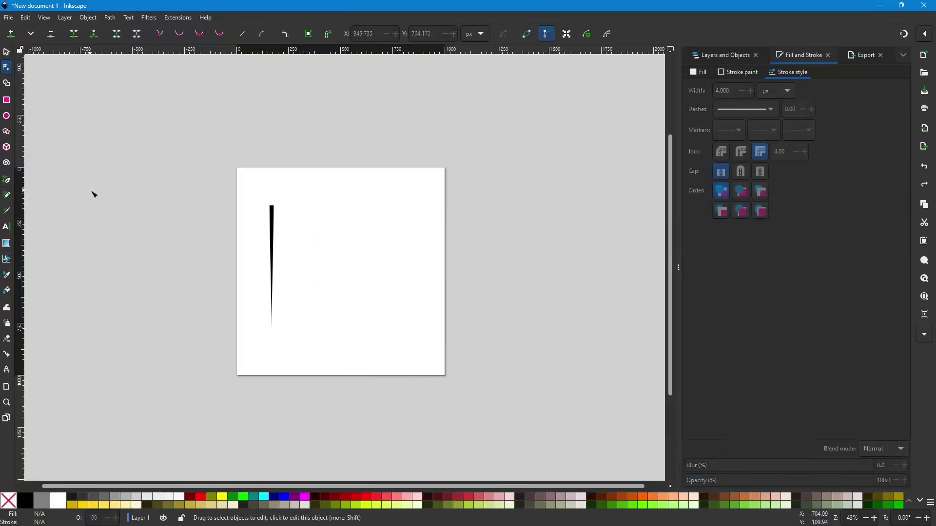
pyautogui.hotkey('ctrl', 'shift', 'z')
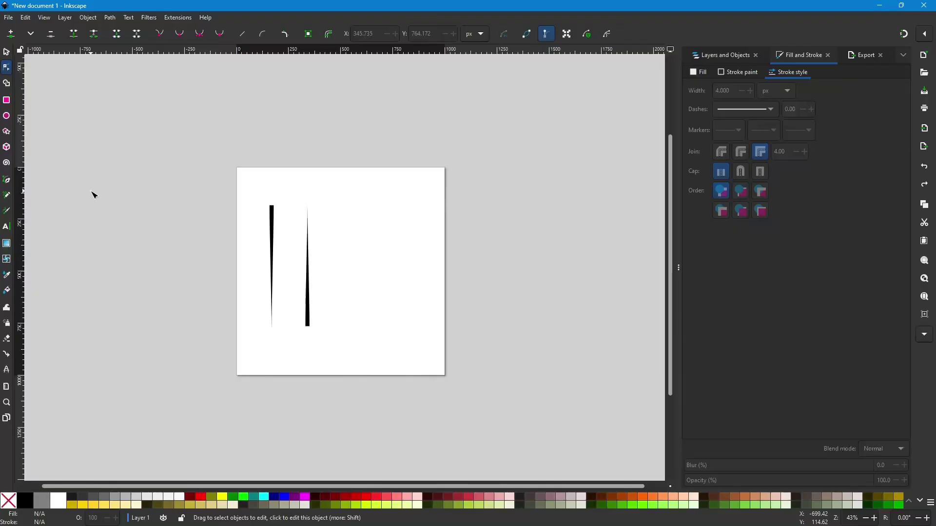
pyautogui.click(309, 314)
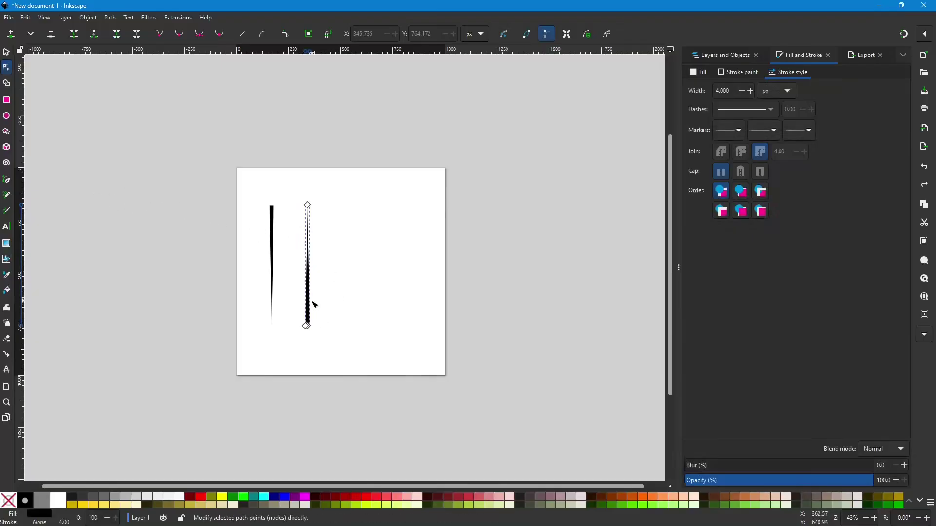
pyautogui.press('s')
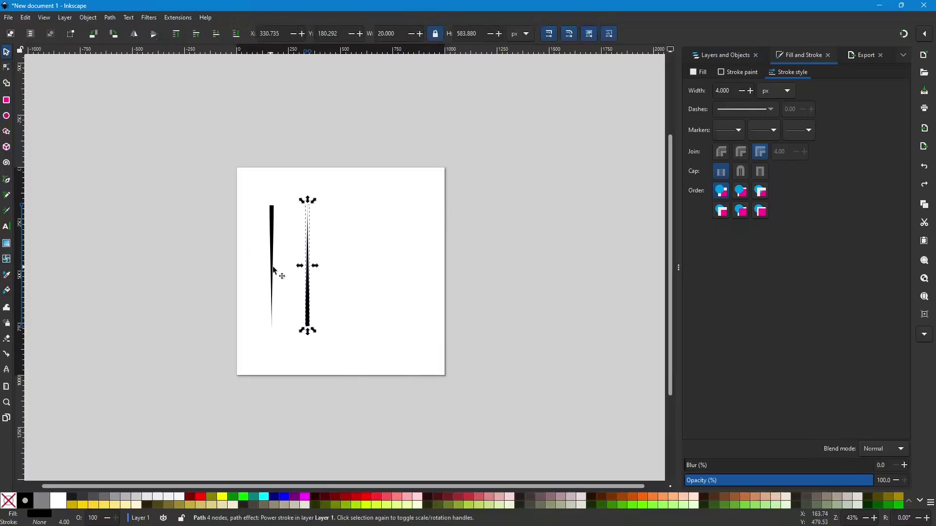
# - Move the Triangle out line beside the Triangle in line and draw a vertical line about 589 px long with the Ellipse shape
pyautogui.moveTo(312, 292); pyautogui.dragTo(286, 282)
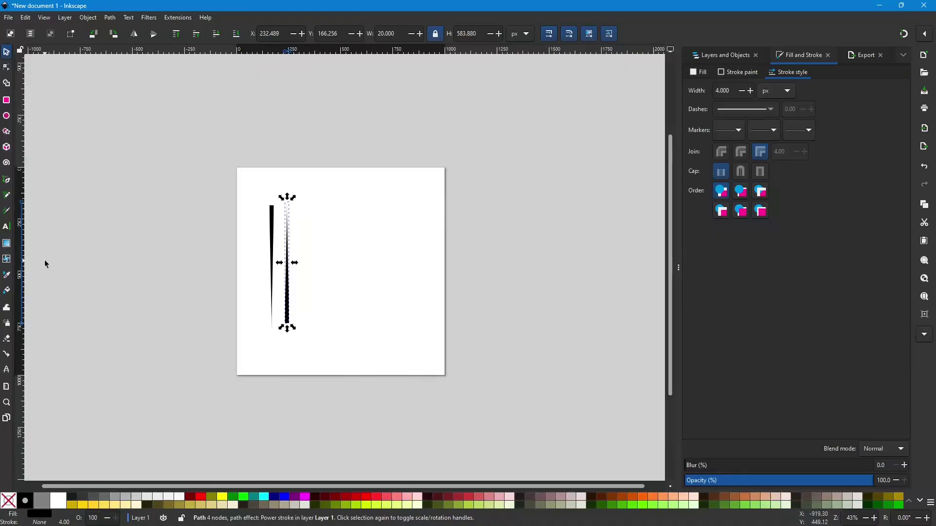
pyautogui.click(7, 180)
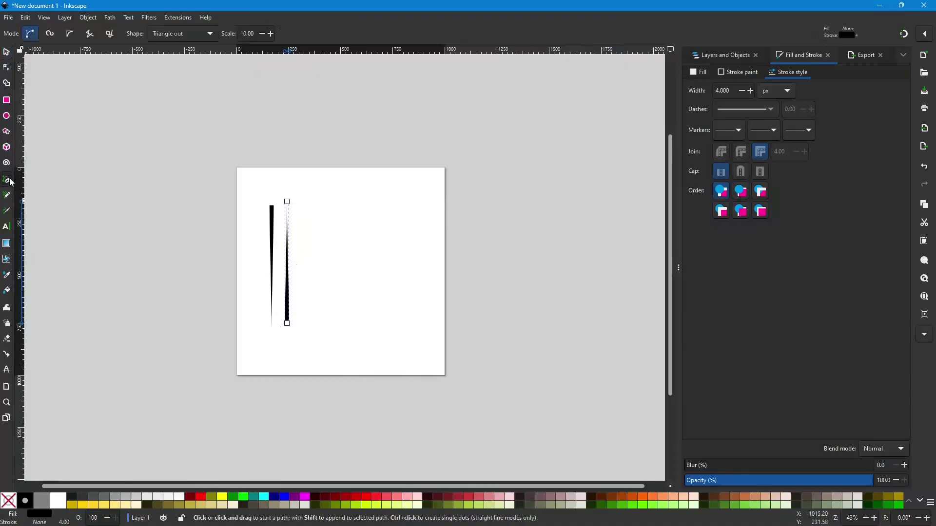
pyautogui.click(204, 35)
pyautogui.click(176, 60)
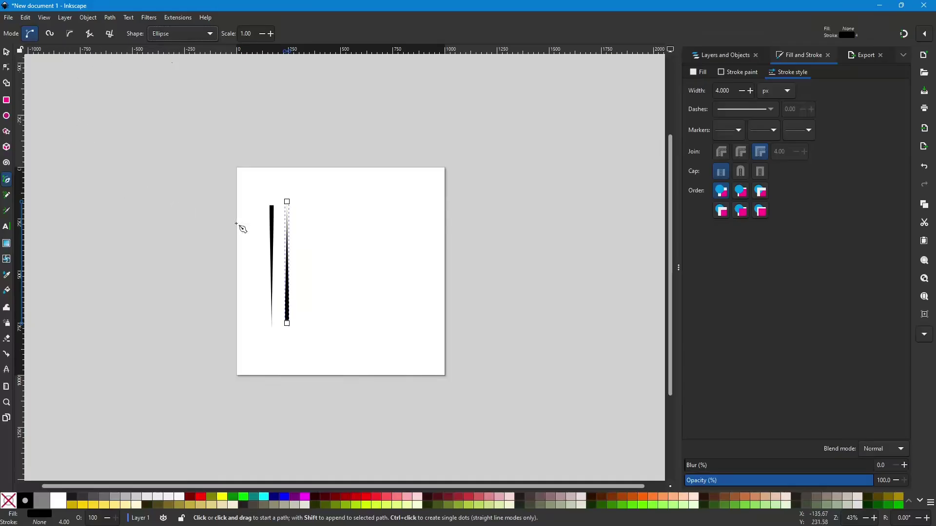
pyautogui.click(352, 203)
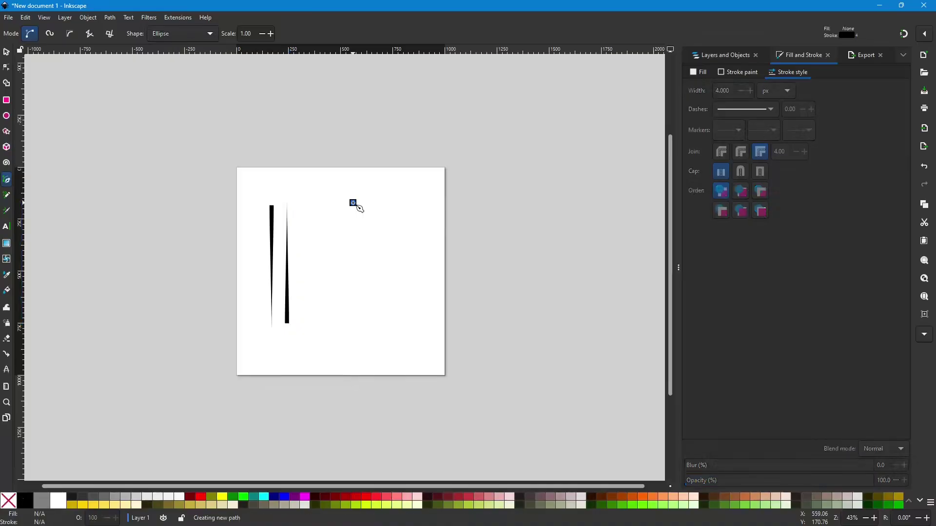
pyautogui.click(356, 328)
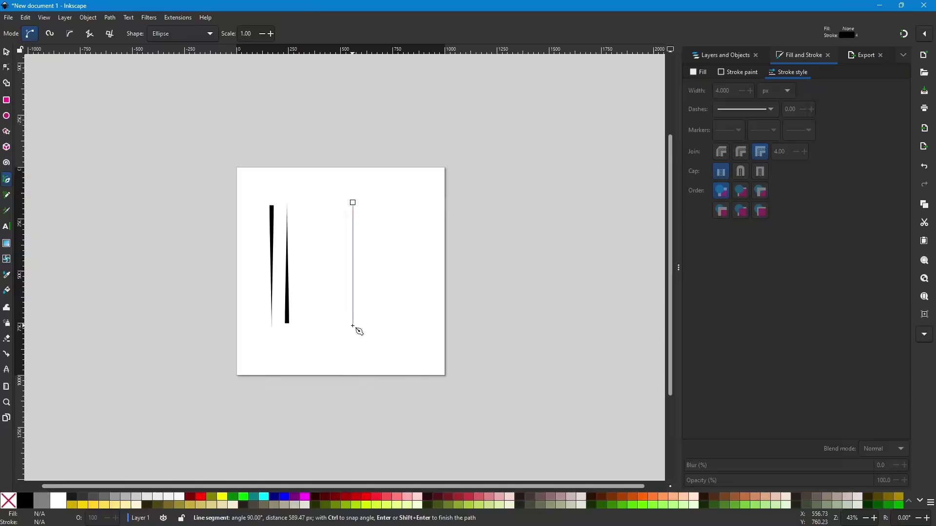
pyautogui.press('Return')
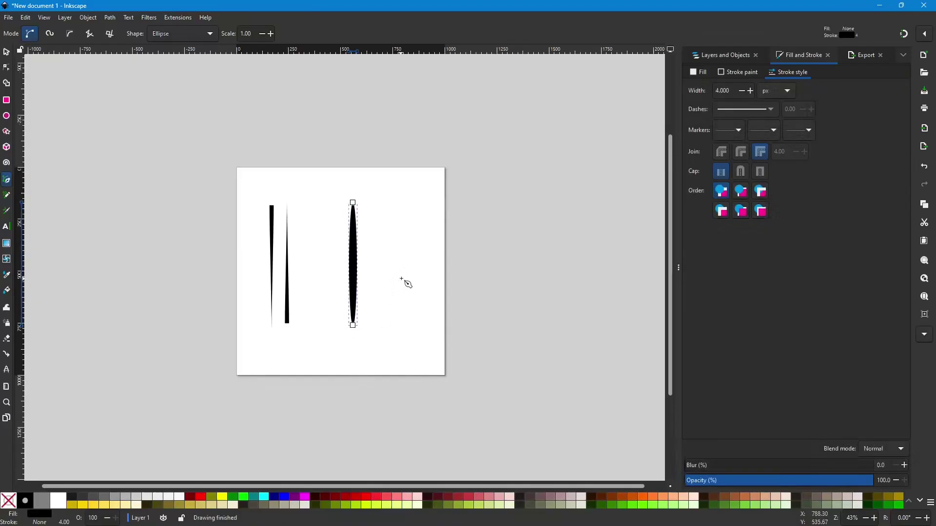
# - Try moving the ellipse line's upper node, undo that, and widen the ellipse by pulling its width handle outward
pyautogui.scroll(3, 385, 290)
pyautogui.scroll(-1, 391, 284)
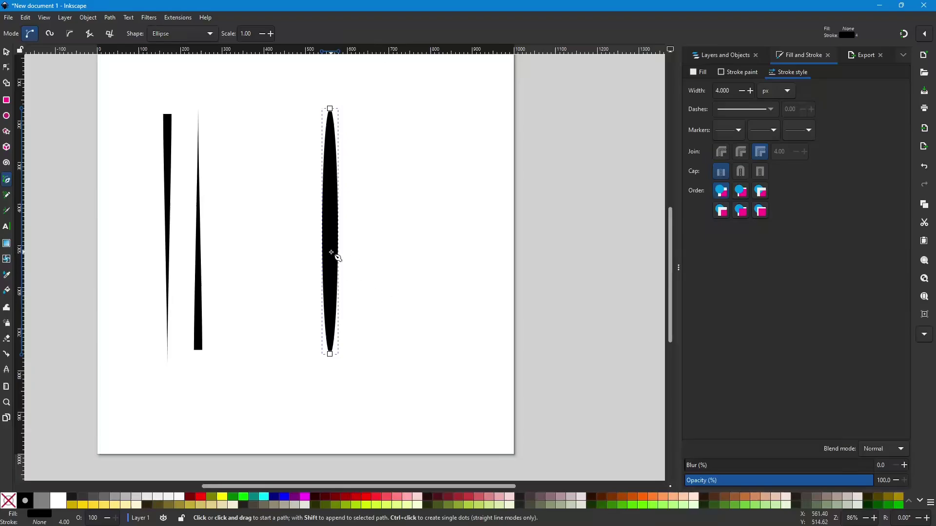
pyautogui.scroll(-2, 361, 264)
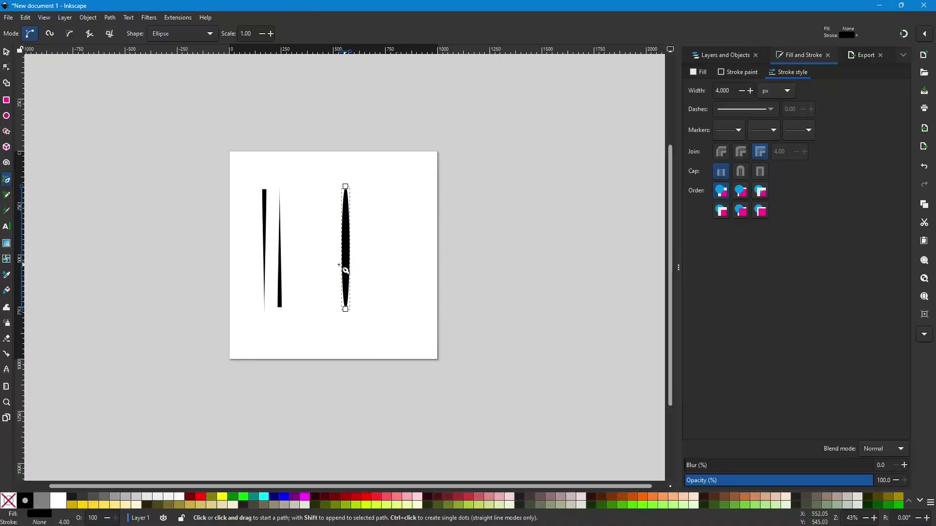
pyautogui.scroll(1, 368, 276)
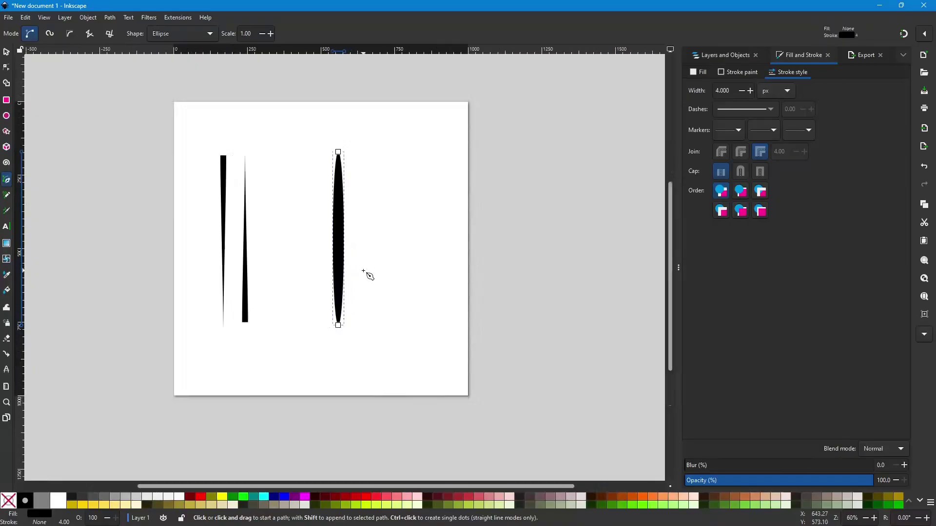
pyautogui.click(8, 69)
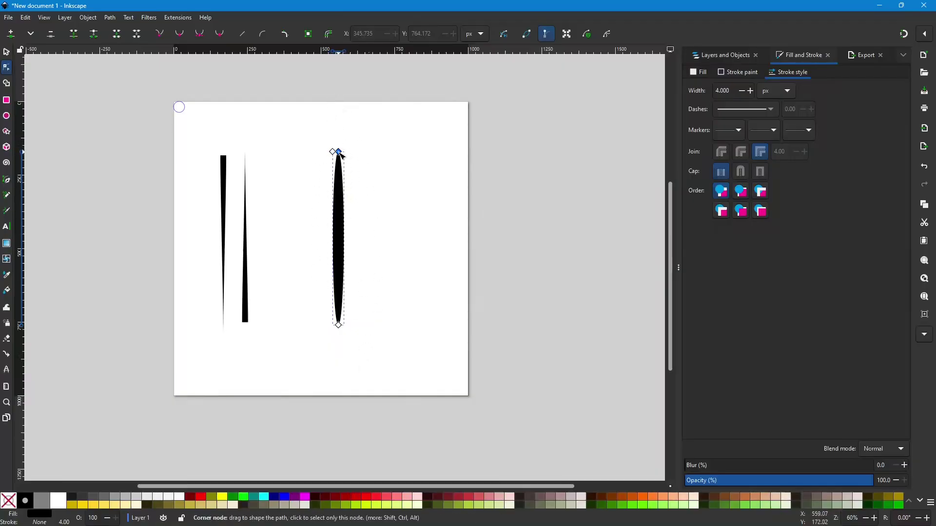
pyautogui.moveTo(341, 154); pyautogui.dragTo(390, 171)
pyautogui.hotkey('ctrl', 'z')
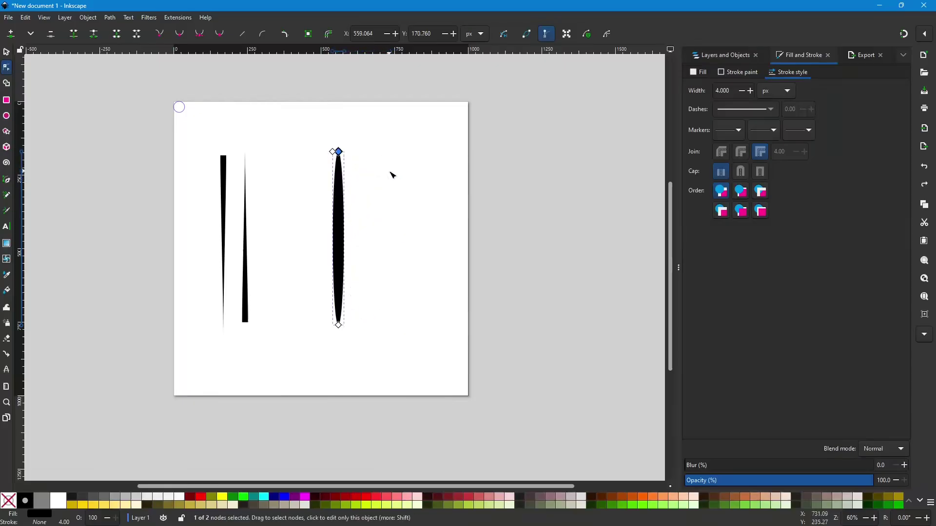
pyautogui.moveTo(332, 151)
pyautogui.mouseDown()
pyautogui.moveTo(280, 154)
pyautogui.moveTo(336, 156)
pyautogui.moveTo(281, 169)
pyautogui.moveTo(335, 167)
pyautogui.mouseUp()
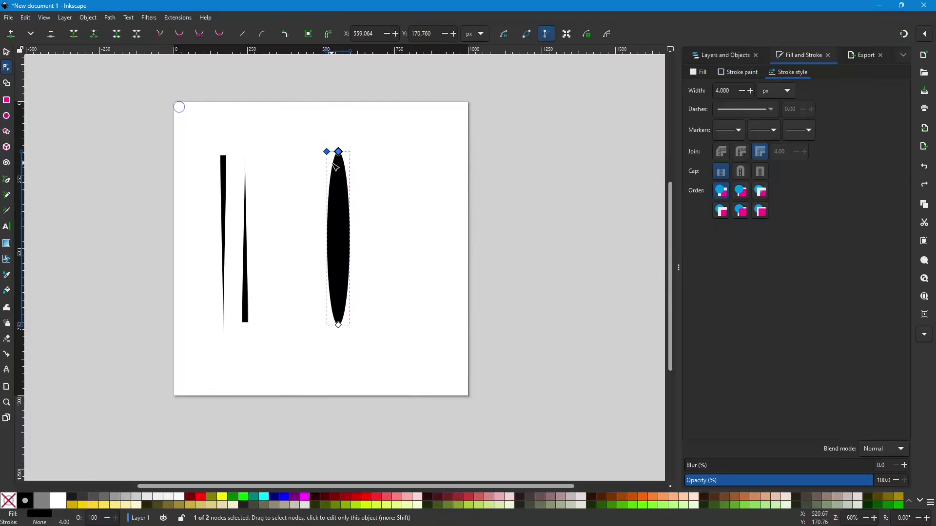
# - Convert the widened ellipse line to a path, bend it leftward into a thin crescent with its middle nodes, and deselect it
pyautogui.click(110, 17)
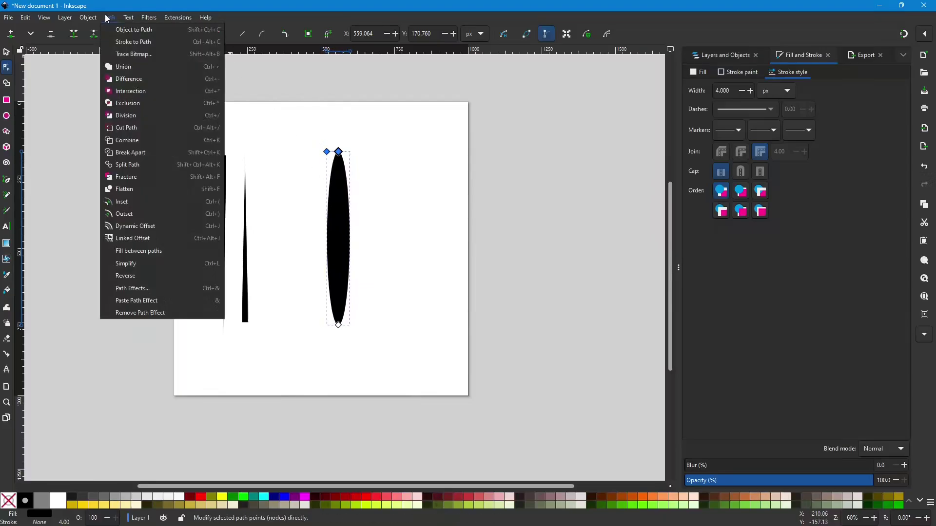
pyautogui.click(132, 42)
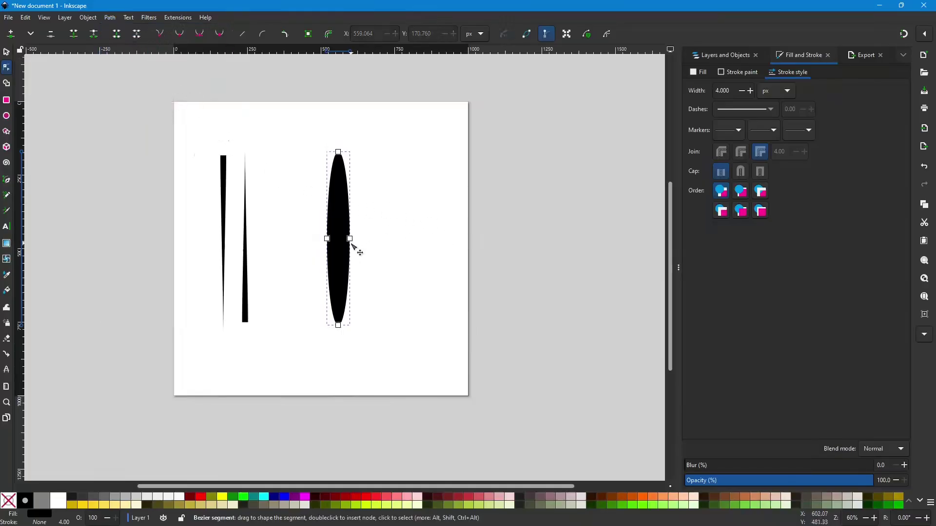
pyautogui.moveTo(349, 238); pyautogui.dragTo(321, 243)
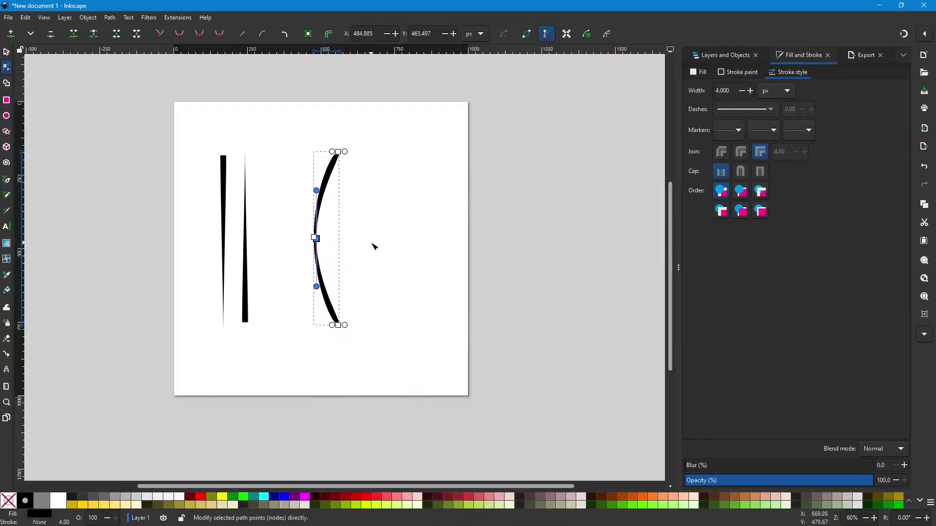
pyautogui.click(374, 246)
pyautogui.click(395, 244)
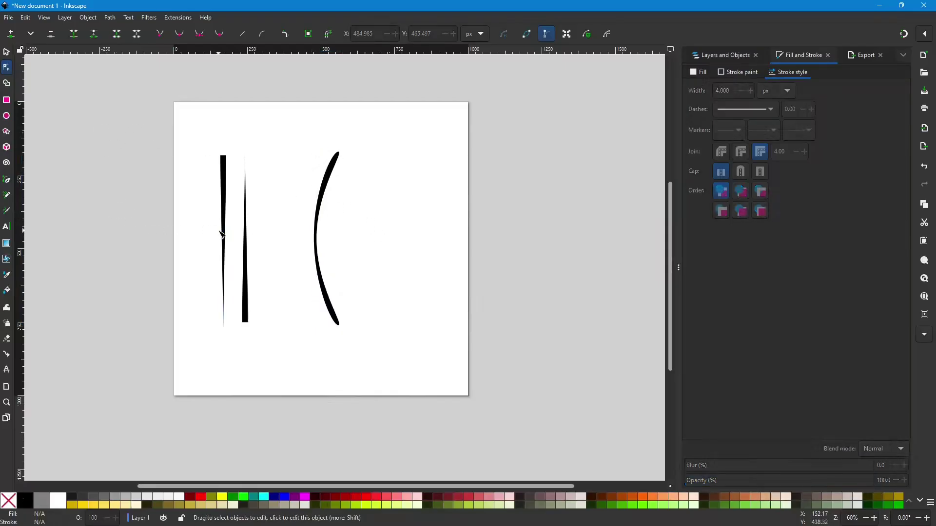
# - Undo the crescent bend, the path conversion and the widening, keeping the ellipse line as originally drawn
pyautogui.hotkey('ctrl', 'z')
pyautogui.hotkey('ctrl', 'z')
pyautogui.hotkey('ctrl', 'z')
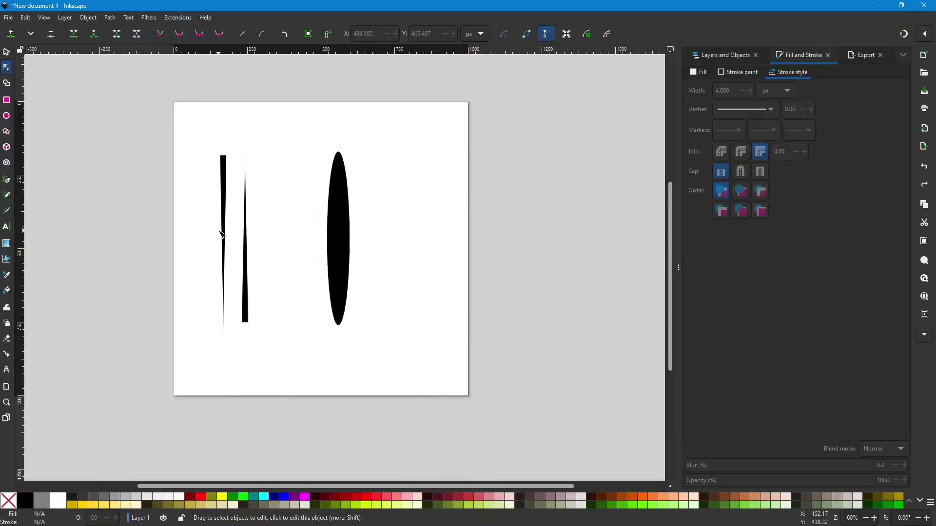
pyautogui.hotkey('ctrl', 'z')
pyautogui.hotkey('ctrl', 'z')
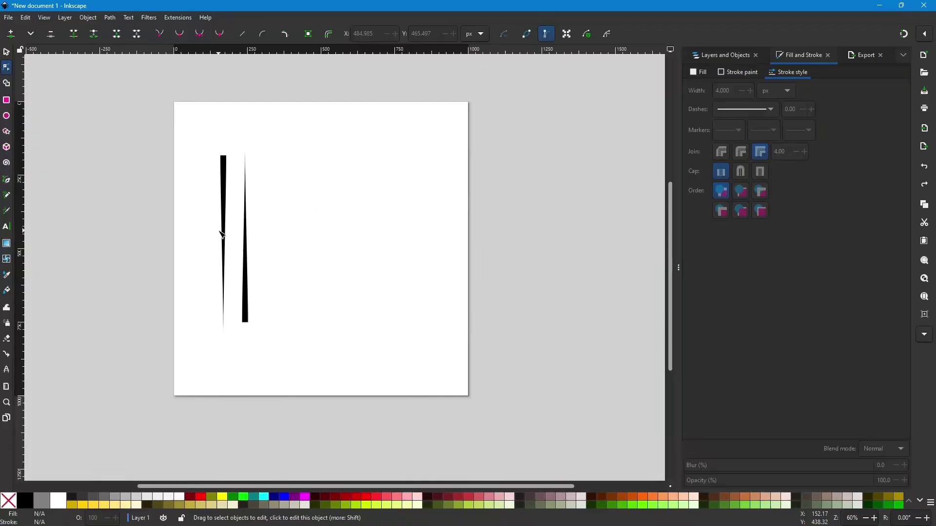
pyautogui.hotkey('ctrl', 'shift', 'z')
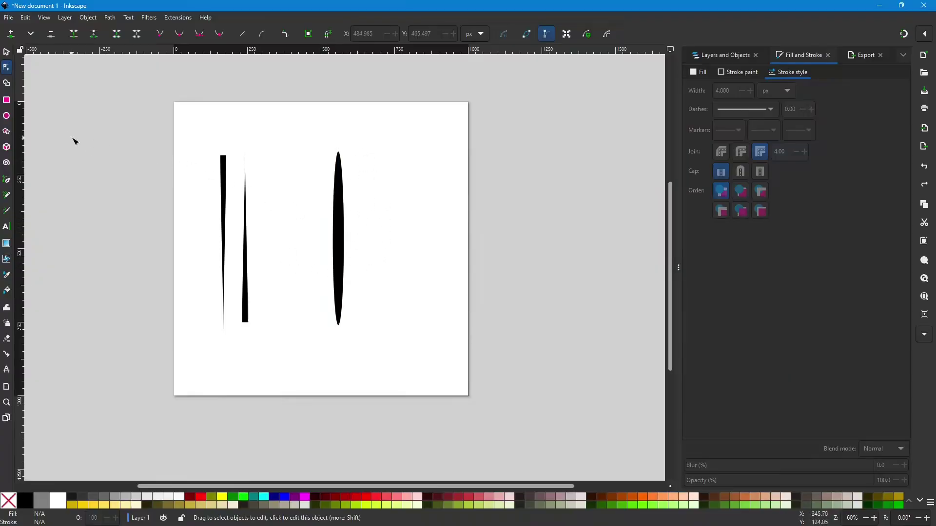
# - Move the ellipse line beside the two triangle lines and draw an open five-segment zigzag path with the Ellipse shape
pyautogui.click(6, 53)
pyautogui.moveTo(340, 230); pyautogui.dragTo(262, 225)
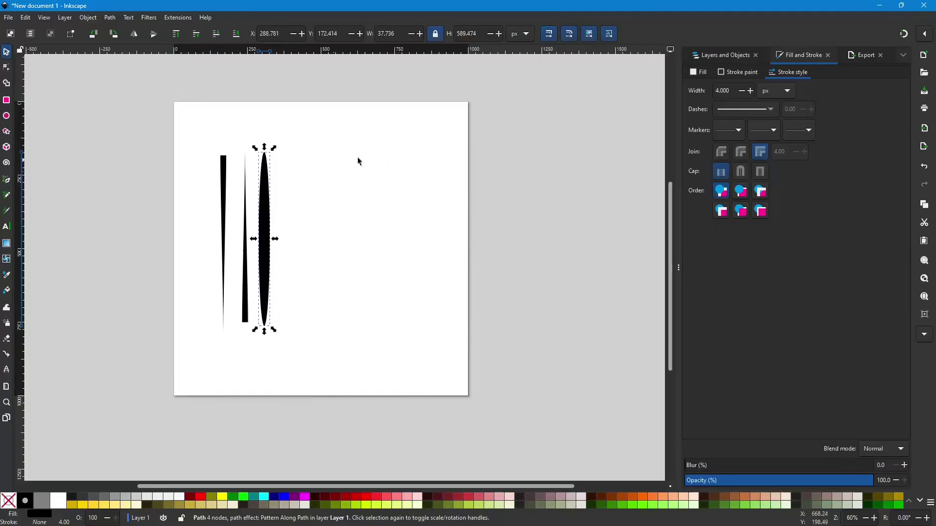
pyautogui.click(7, 181)
pyautogui.click(398, 146)
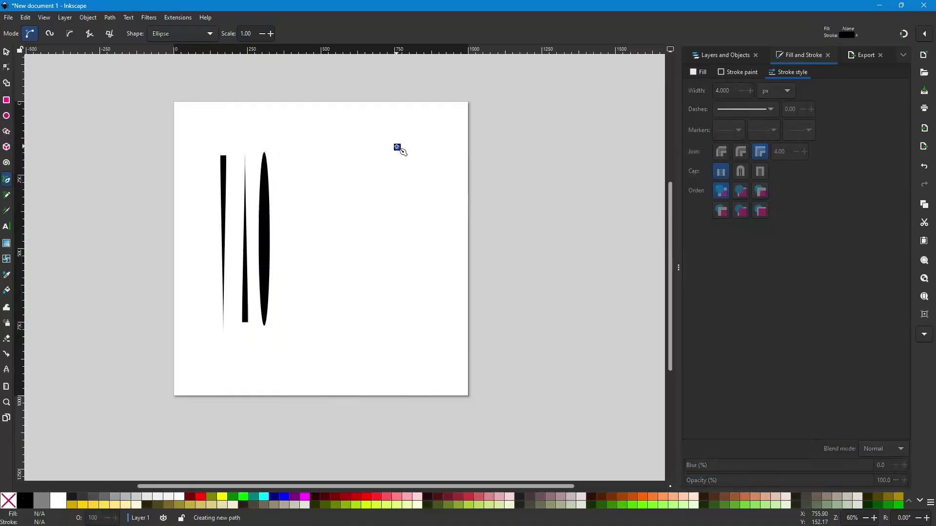
pyautogui.click(366, 167)
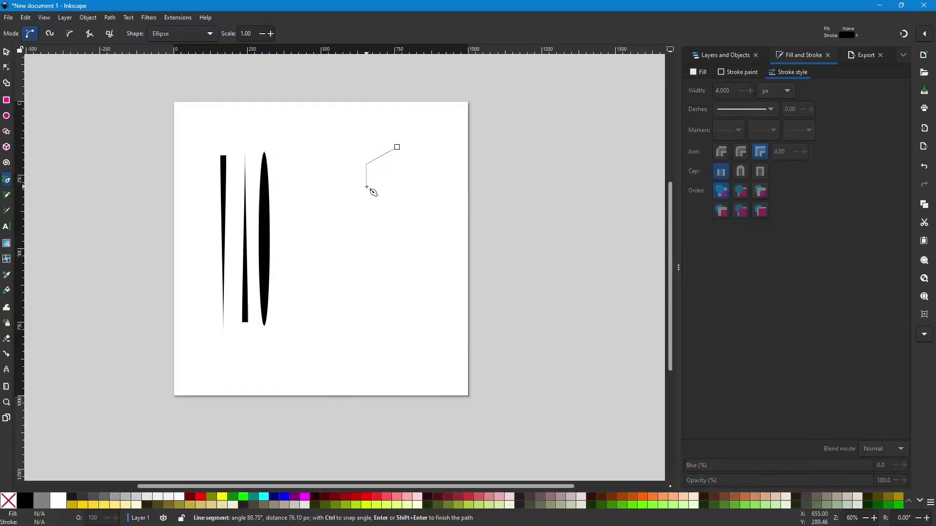
pyautogui.click(380, 220)
pyautogui.click(353, 238)
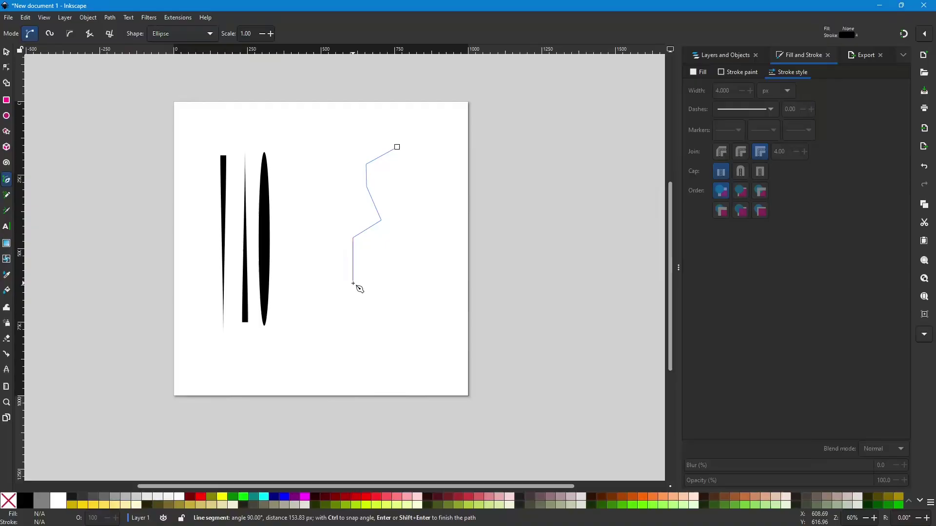
pyautogui.doubleClick(353, 283)
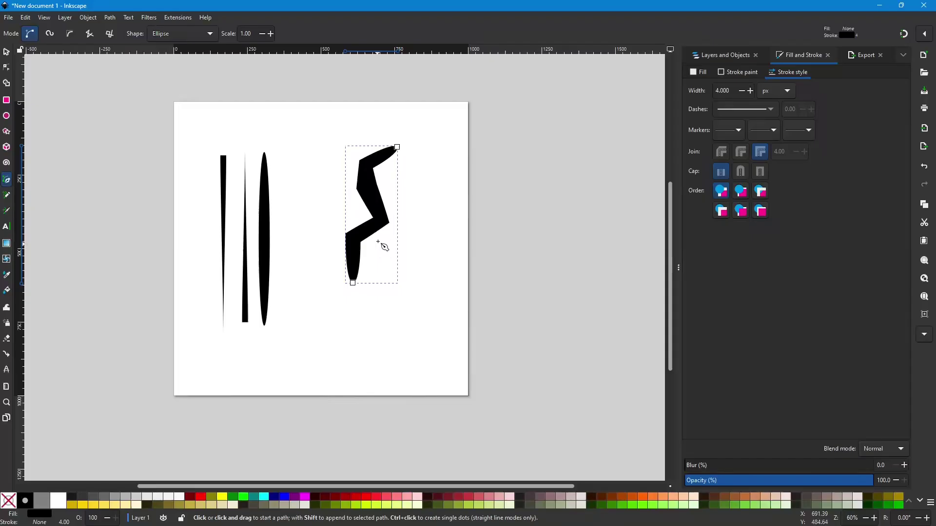
# - Reshape the upper part of the zigzag path by shifting its first three nodes into a sharper zigzag
pyautogui.scroll(2, 378, 241)
pyautogui.scroll(1, 376, 249)
pyautogui.scroll(1, 376, 249)
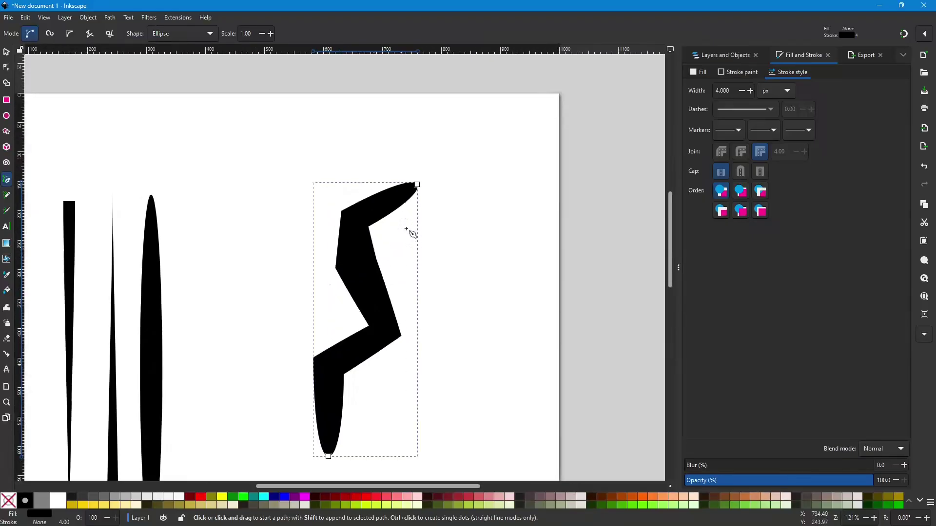
pyautogui.moveTo(417, 185); pyautogui.dragTo(416, 228)
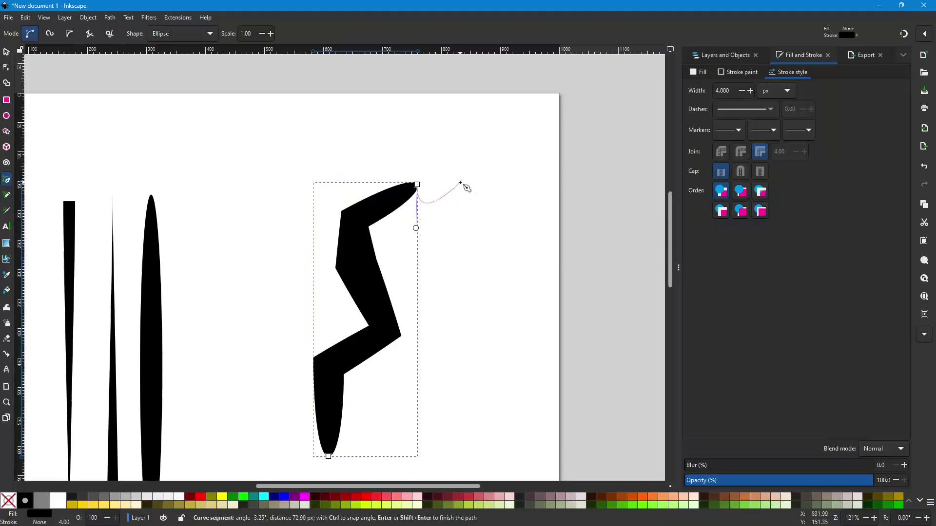
pyautogui.press('Escape')
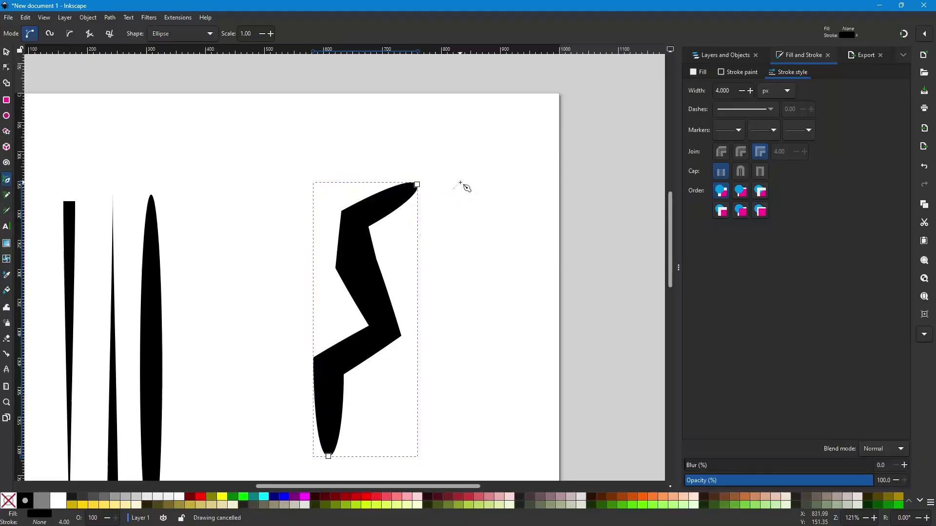
pyautogui.click(5, 70)
pyautogui.moveTo(420, 186)
pyautogui.mouseDown()
pyautogui.moveTo(431, 210)
pyautogui.moveTo(369, 152)
pyautogui.moveTo(291, 162)
pyautogui.moveTo(354, 159)
pyautogui.moveTo(373, 185)
pyautogui.moveTo(406, 180)
pyautogui.mouseUp()
pyautogui.moveTo(355, 219); pyautogui.dragTo(341, 185)
pyautogui.moveTo(358, 265); pyautogui.dragTo(391, 223)
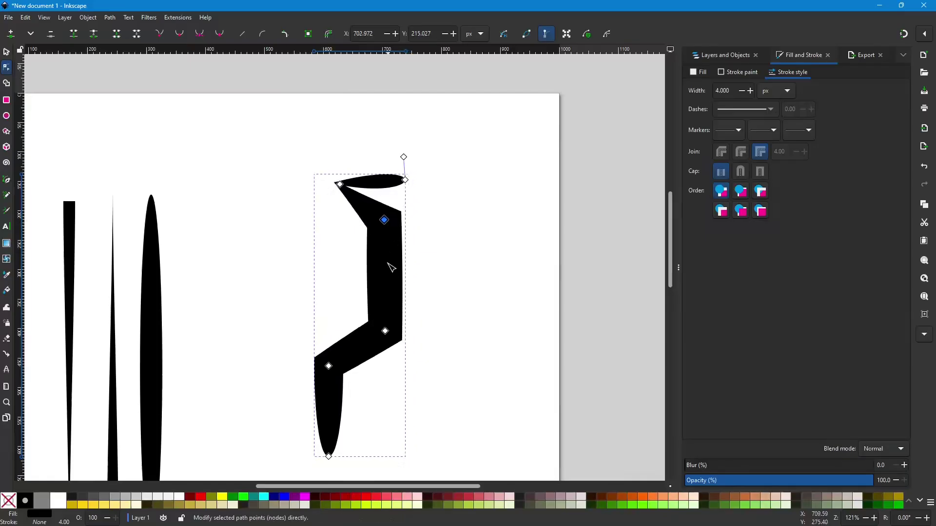
# - Move the zigzag path's lower three nodes up into alternating points, ending with the last node slightly lower
pyautogui.moveTo(386, 333); pyautogui.dragTo(326, 243)
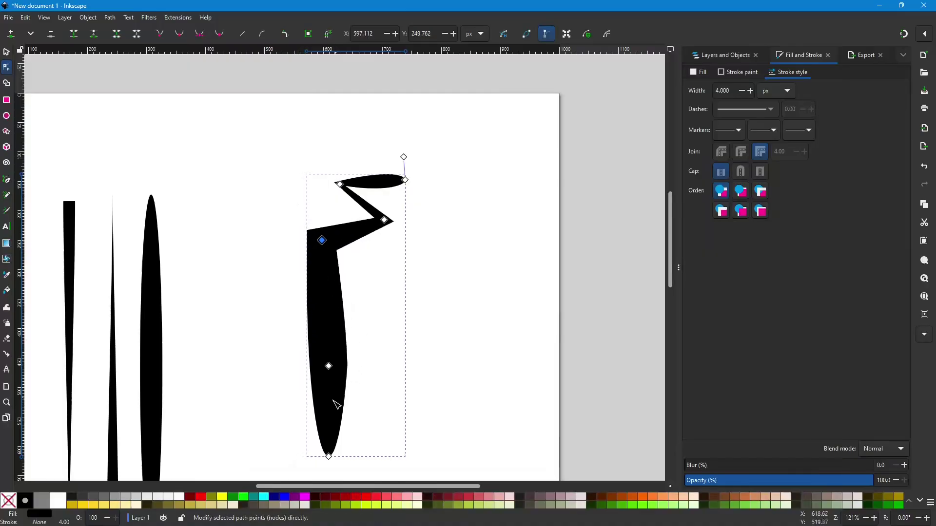
pyautogui.moveTo(328, 366); pyautogui.dragTo(387, 264)
pyautogui.moveTo(329, 457); pyautogui.dragTo(316, 299)
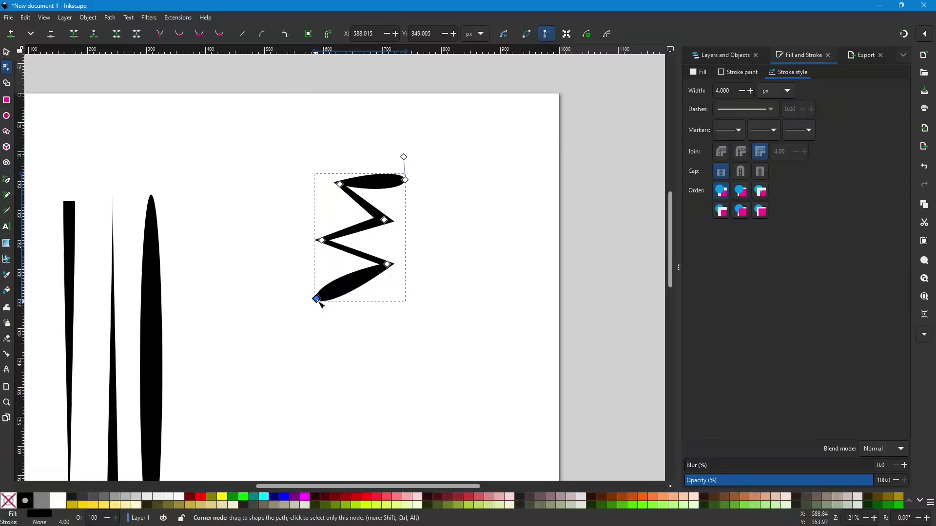
pyautogui.moveTo(319, 302); pyautogui.dragTo(316, 329)
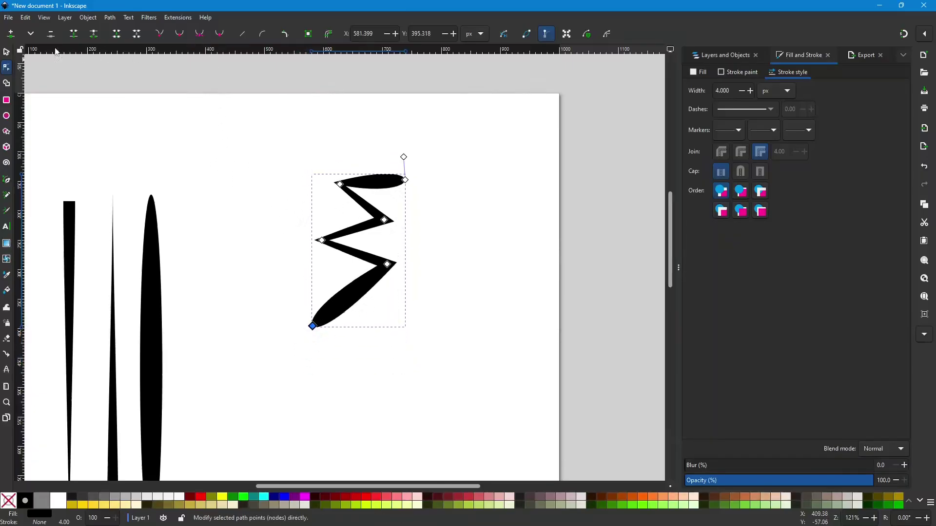
pyautogui.click(7, 181)
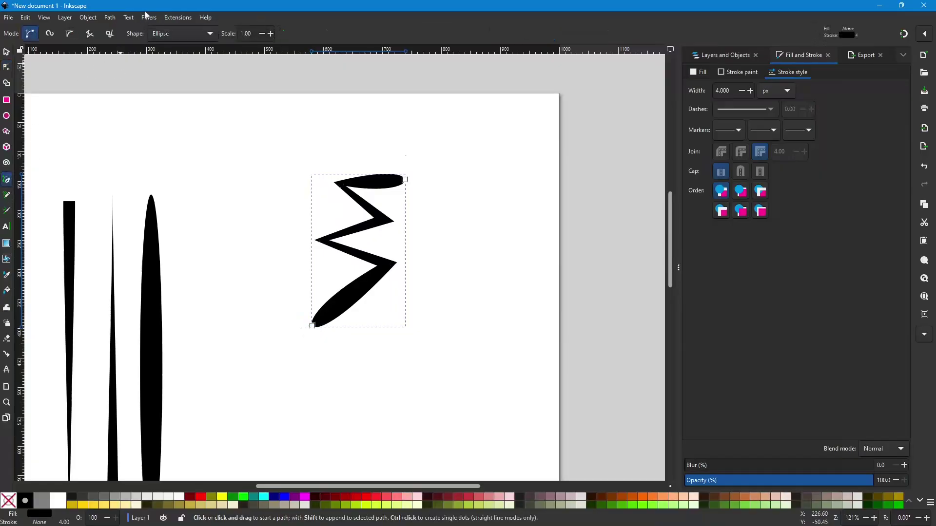
pyautogui.click(210, 35)
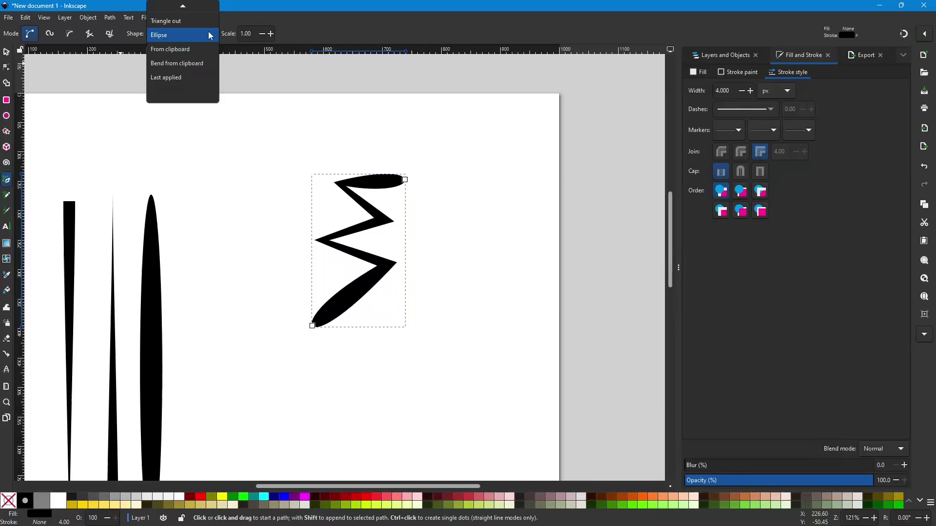
pyautogui.click(209, 35)
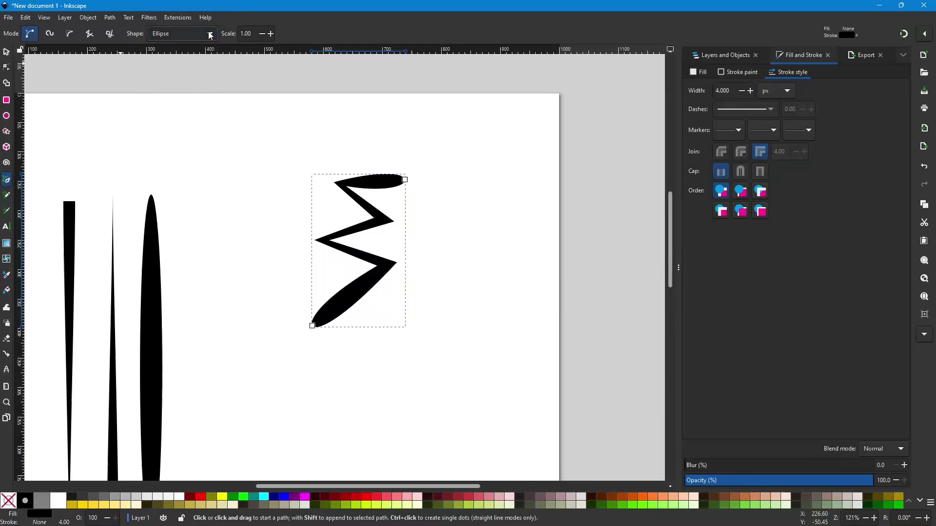
pyautogui.click(200, 36)
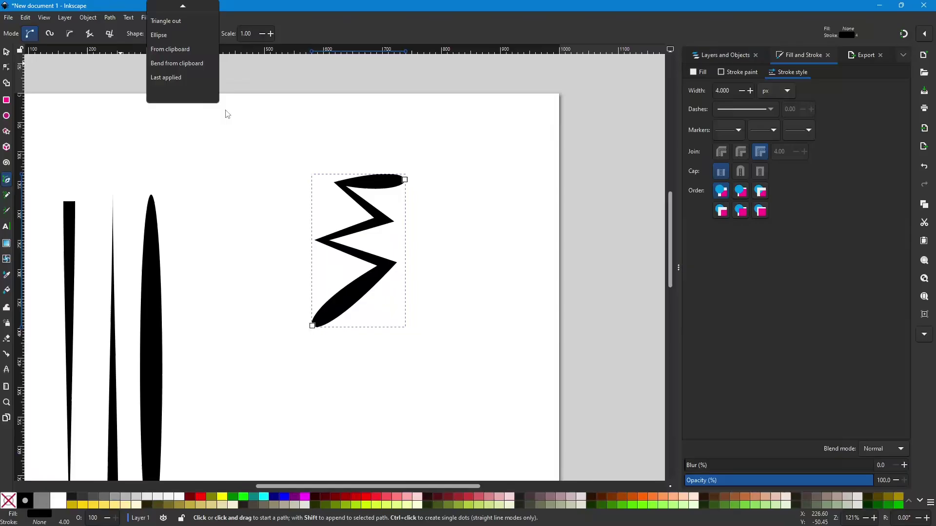
pyautogui.click(545, 254)
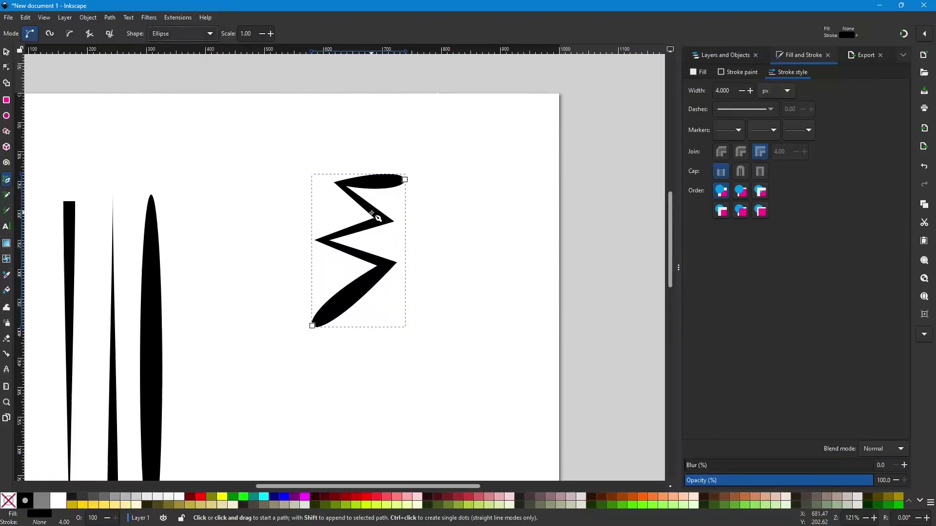
# - Move the zigzag path away from the ellipse line to the page's lower-left corner, at about X -11, Y 719 px
pyautogui.press('s')
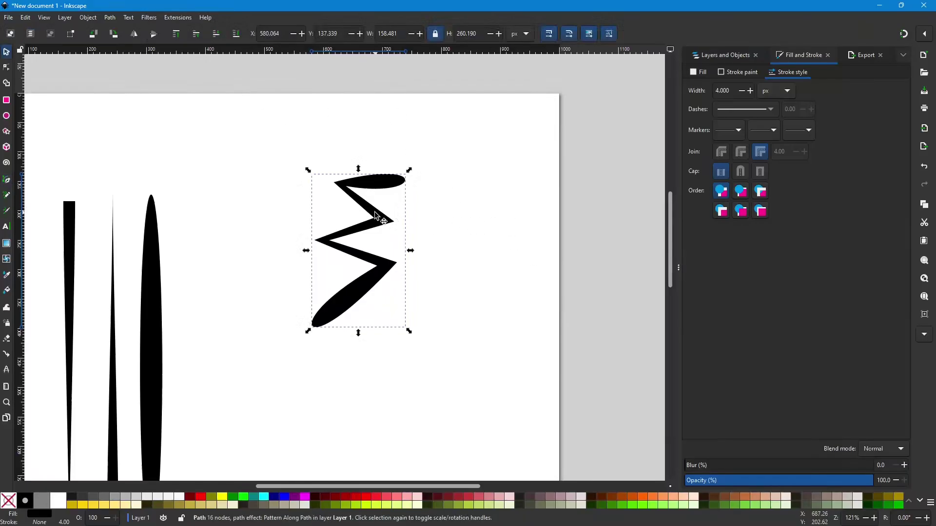
pyautogui.moveTo(376, 217); pyautogui.dragTo(240, 254)
pyautogui.scroll(-2, 270, 273)
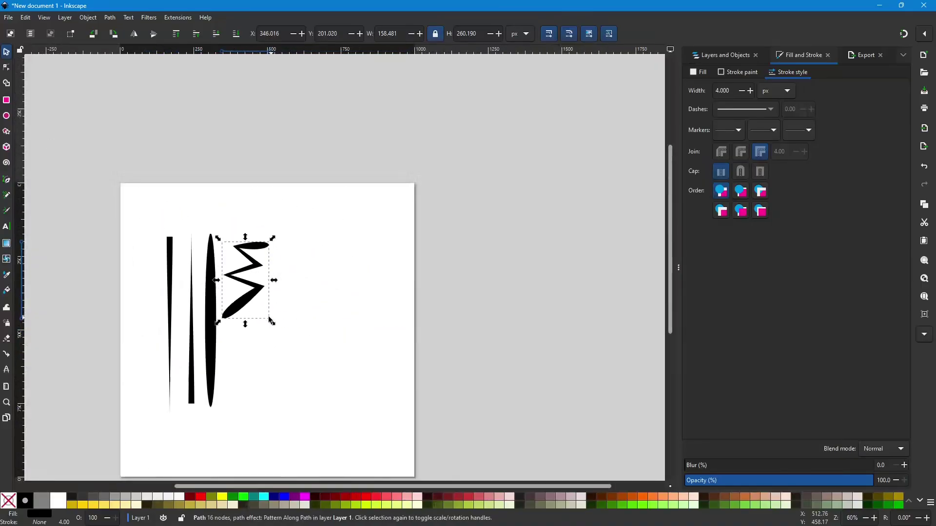
pyautogui.moveTo(249, 296); pyautogui.dragTo(144, 448)
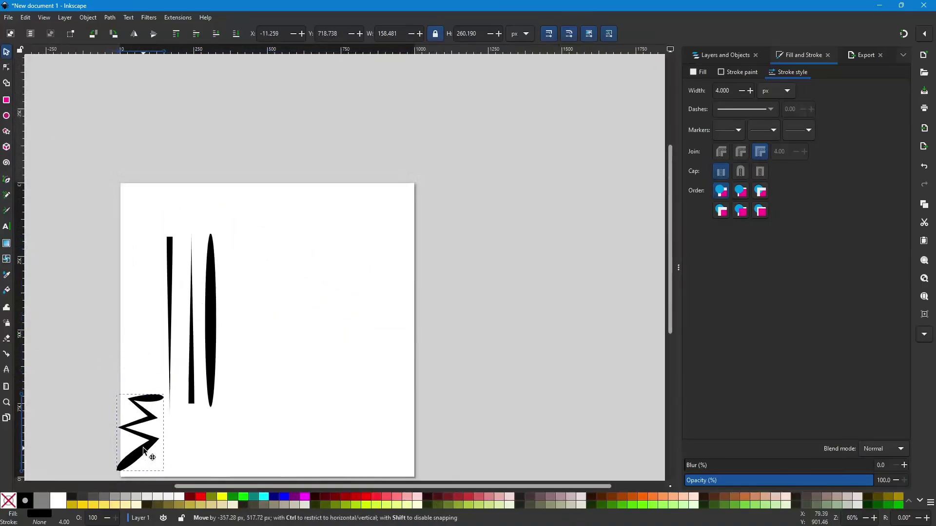
pyautogui.scroll(1, 354, 316)
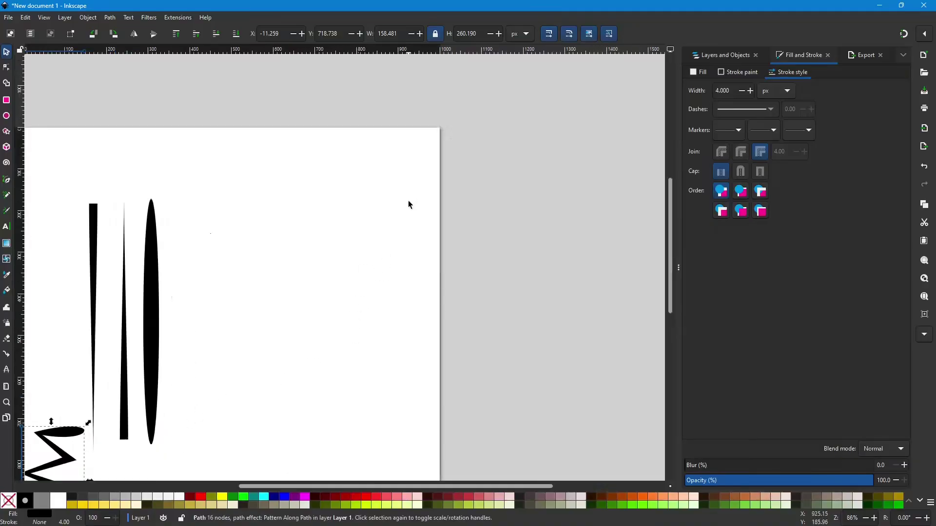
# - Replace a trial pentagon with a newly drawn five-cornered shape in star mode, in the empty area beyond the ellipse line
pyautogui.click(7, 131)
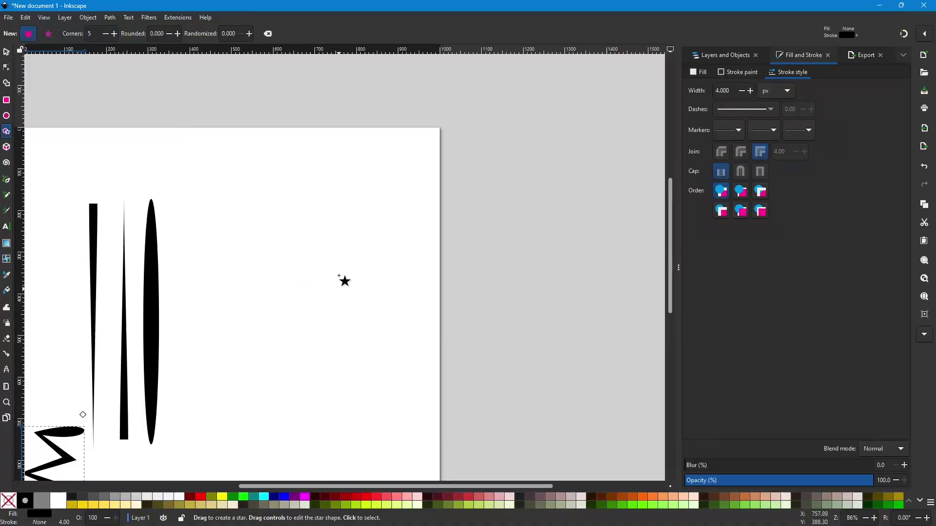
pyautogui.moveTo(339, 289); pyautogui.dragTo(339, 255)
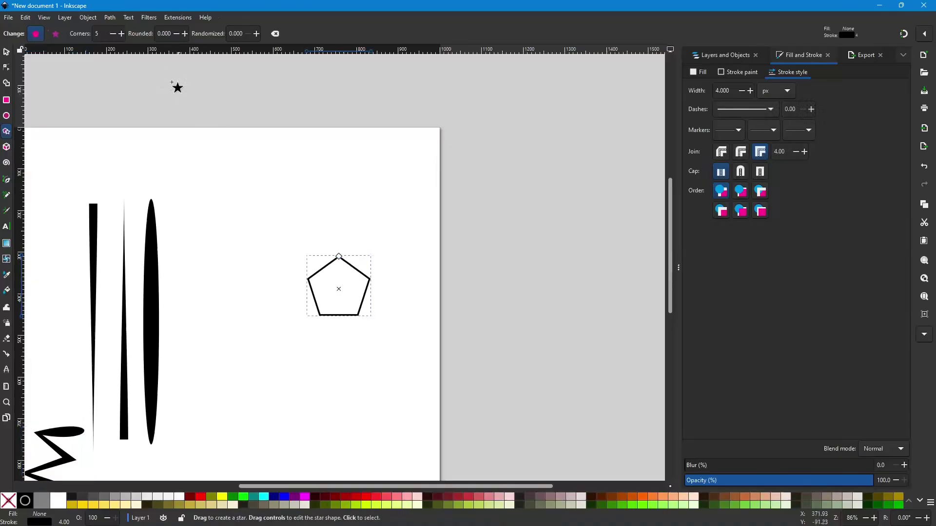
pyautogui.click(56, 35)
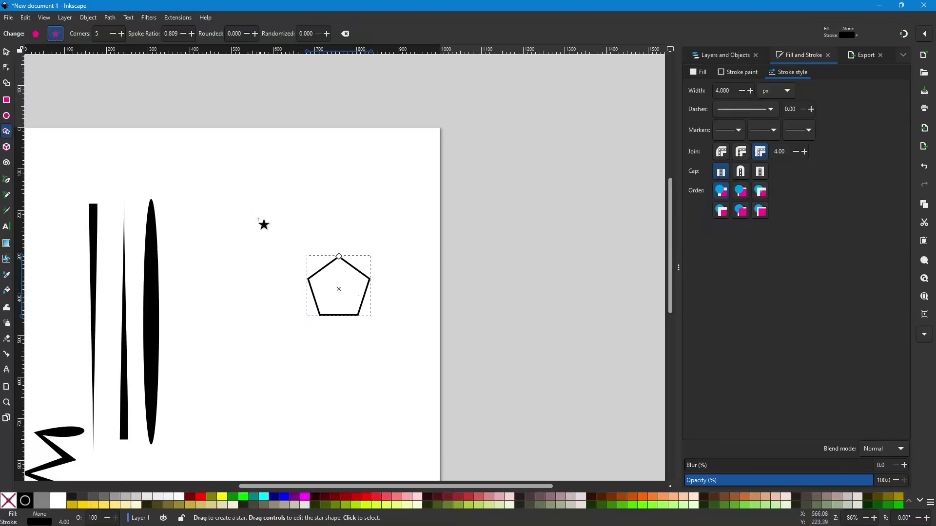
pyautogui.press('Delete')
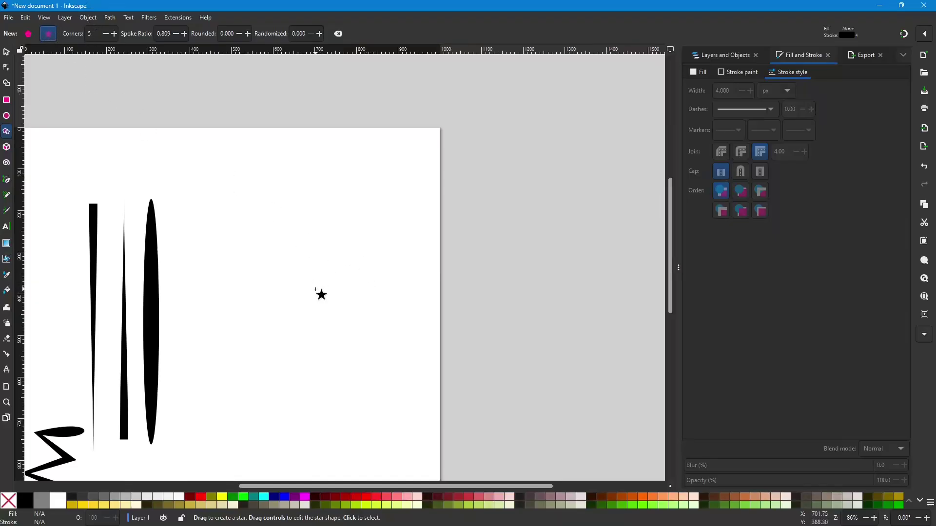
pyautogui.moveTo(316, 289); pyautogui.dragTo(315, 252)
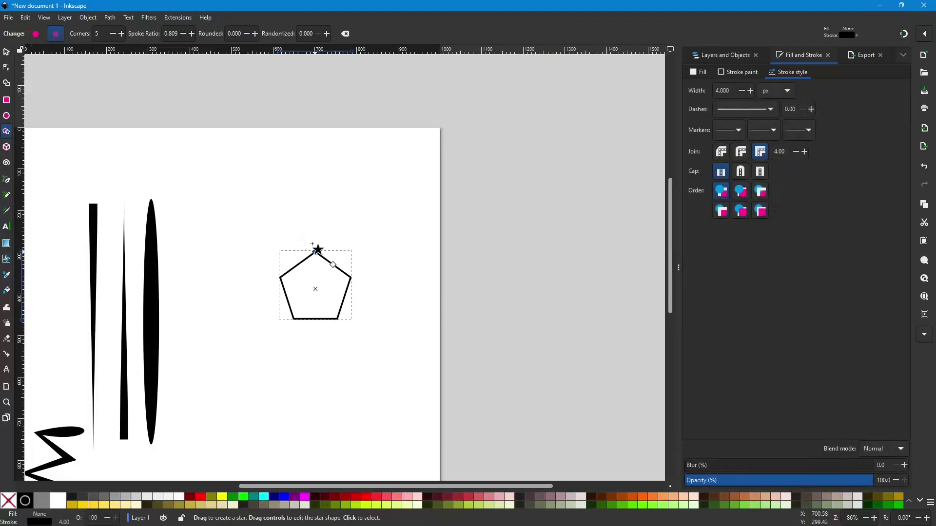
# - Set the five-cornered shape's spoke ratio to 0.349 so it forms a regular-looking star
pyautogui.click(183, 33)
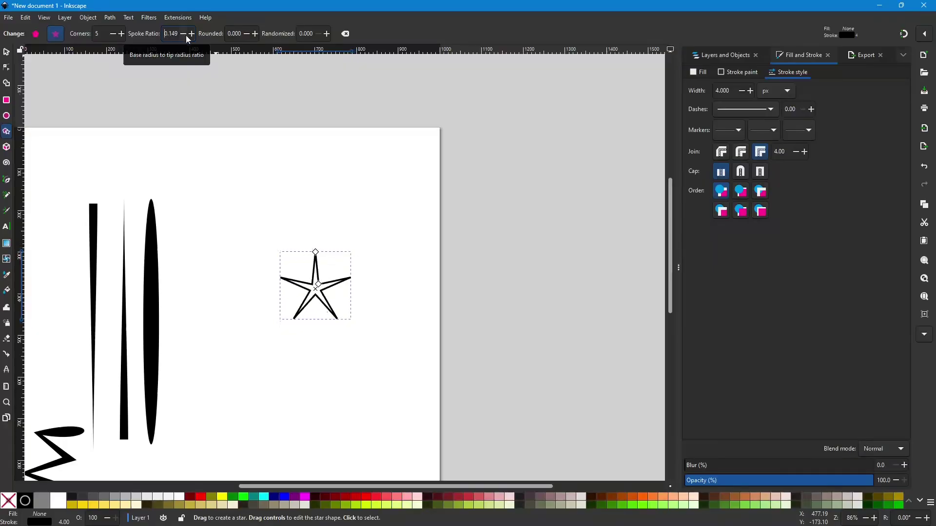
pyautogui.click(192, 34)
pyautogui.click(192, 34)
pyautogui.click(193, 33)
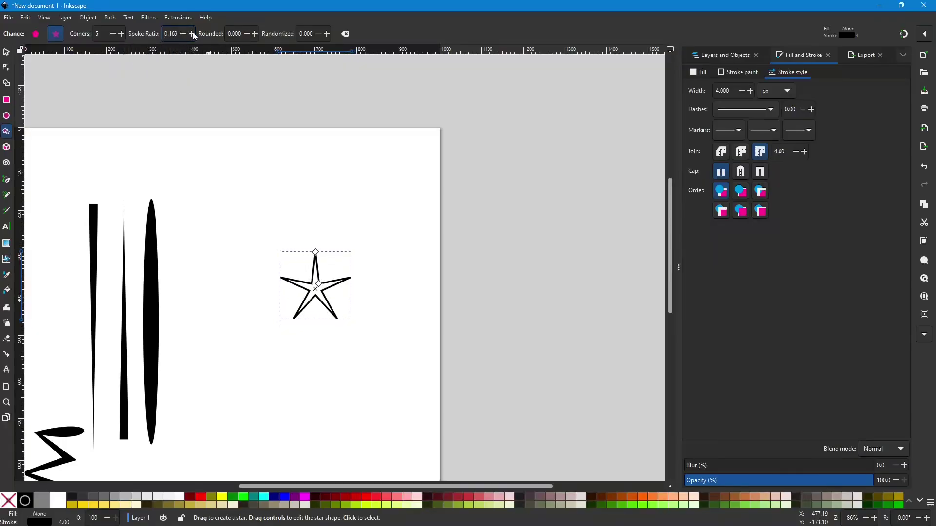
pyautogui.click(192, 33)
pyautogui.click(192, 33)
pyautogui.click(193, 33)
pyautogui.click(192, 33)
pyautogui.click(193, 33)
pyautogui.click(192, 33)
pyautogui.click(193, 33)
pyautogui.click(192, 32)
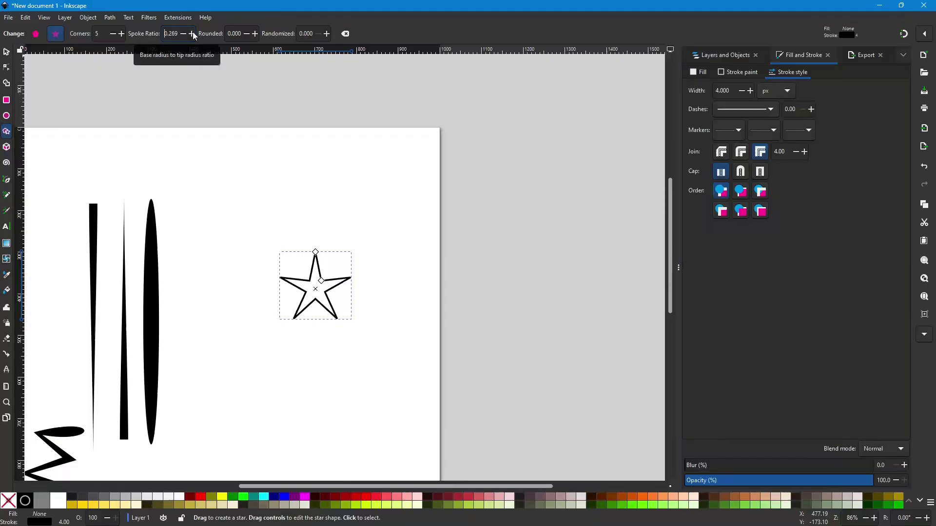
pyautogui.click(192, 33)
pyautogui.click(192, 33)
pyautogui.click(192, 33)
pyautogui.click(192, 32)
pyautogui.click(193, 33)
pyautogui.click(192, 33)
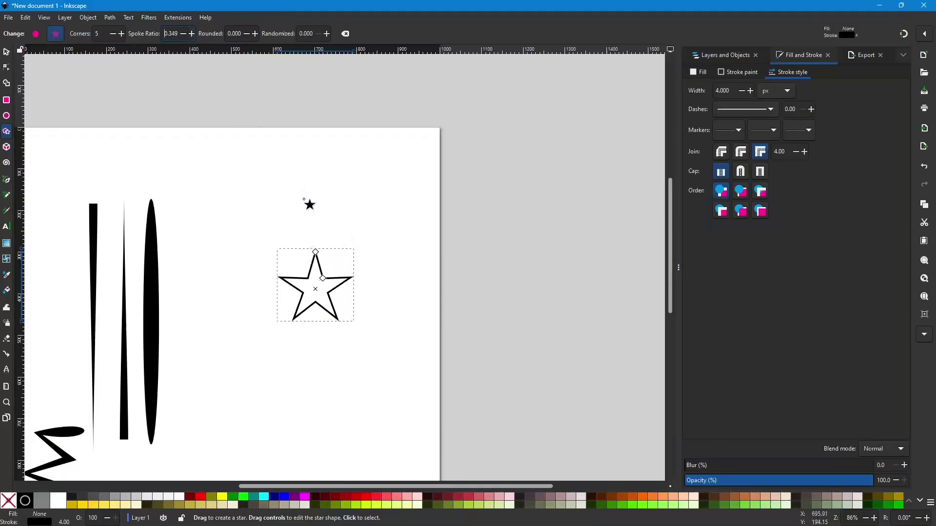
# - Fill the star with yellow and move it outside the page, beyond its upper-right corner
pyautogui.click(11, 55)
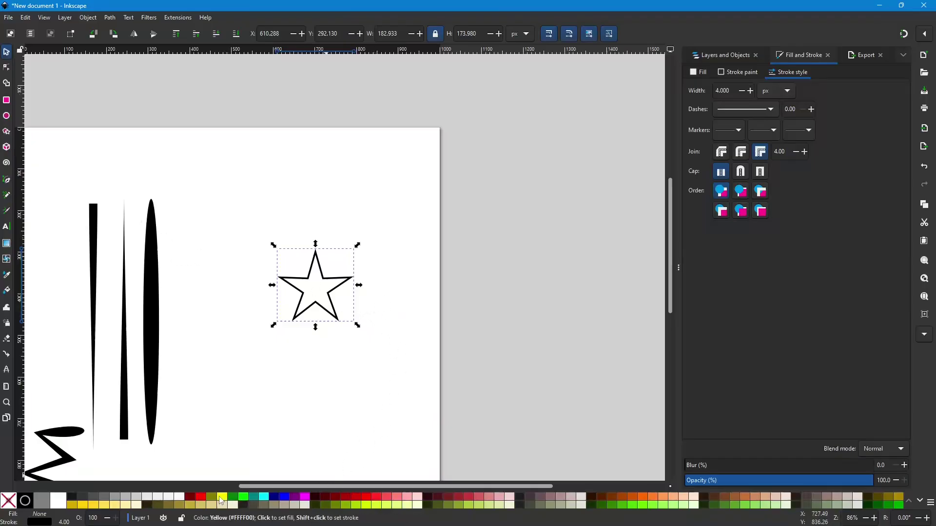
pyautogui.click(222, 497)
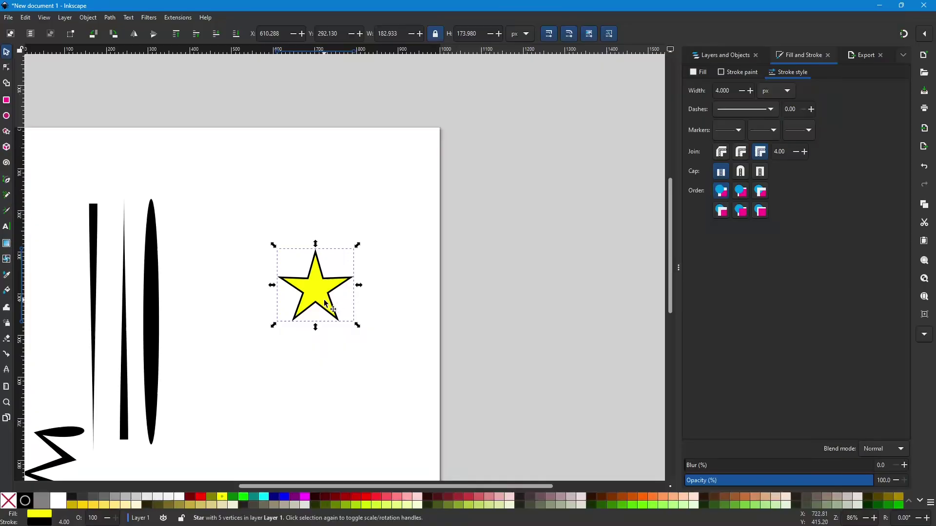
pyautogui.moveTo(326, 303); pyautogui.dragTo(615, 160)
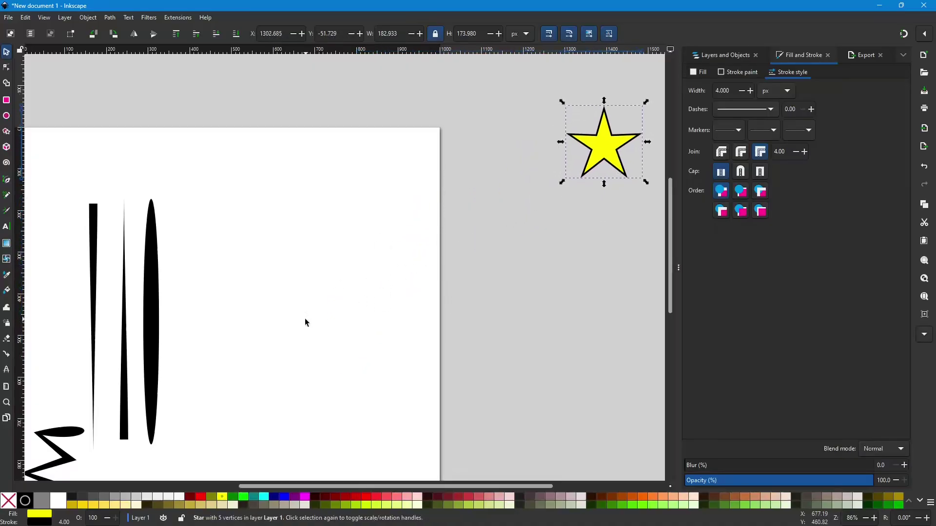
# - Draw a vertical two-node line about 590 px long in the page's empty area, using the From clipboard shape
pyautogui.click(7, 181)
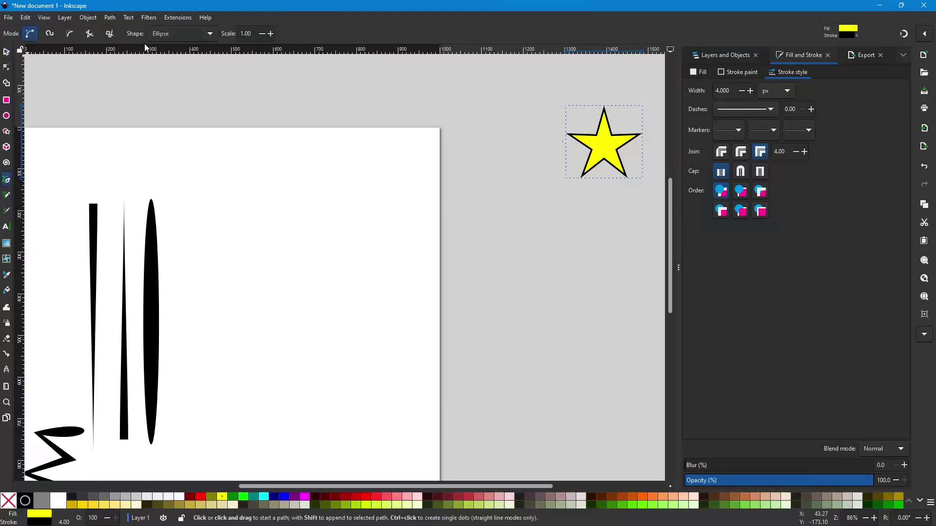
pyautogui.click(210, 36)
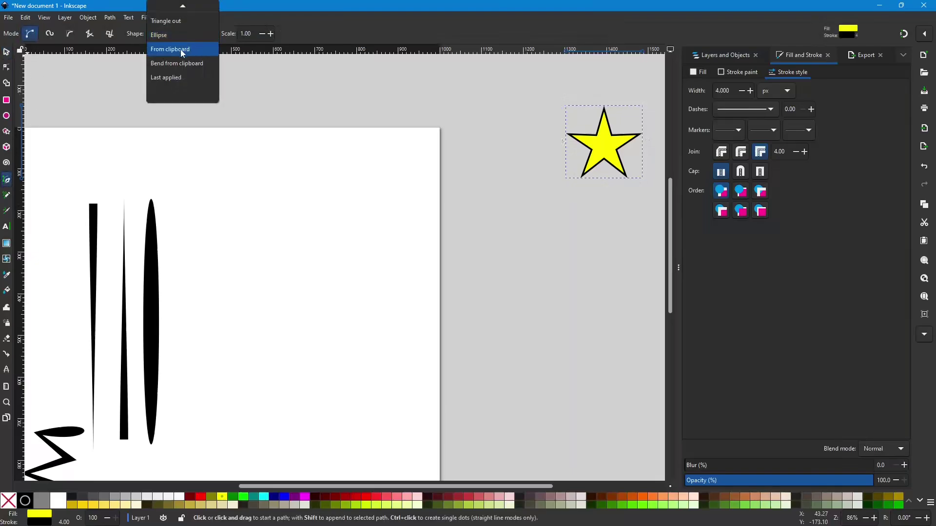
pyautogui.click(182, 47)
pyautogui.click(300, 191)
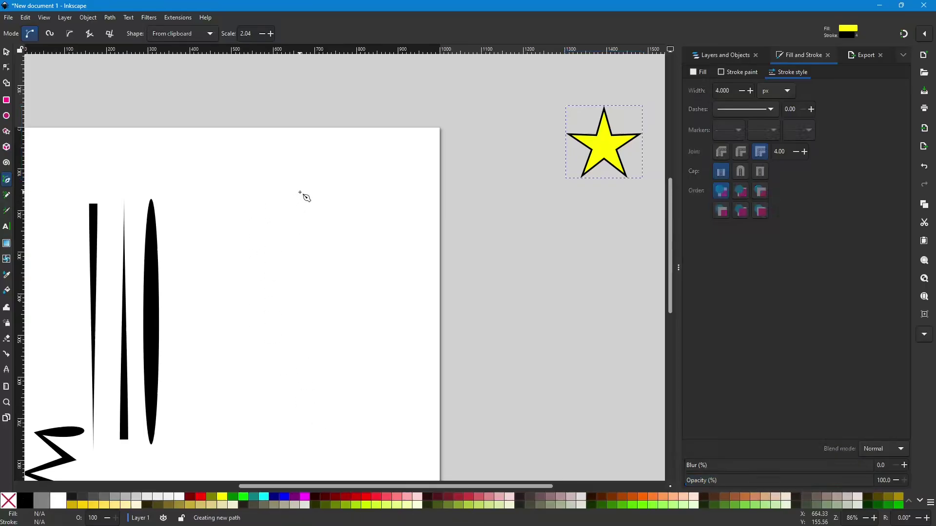
pyautogui.click(300, 440)
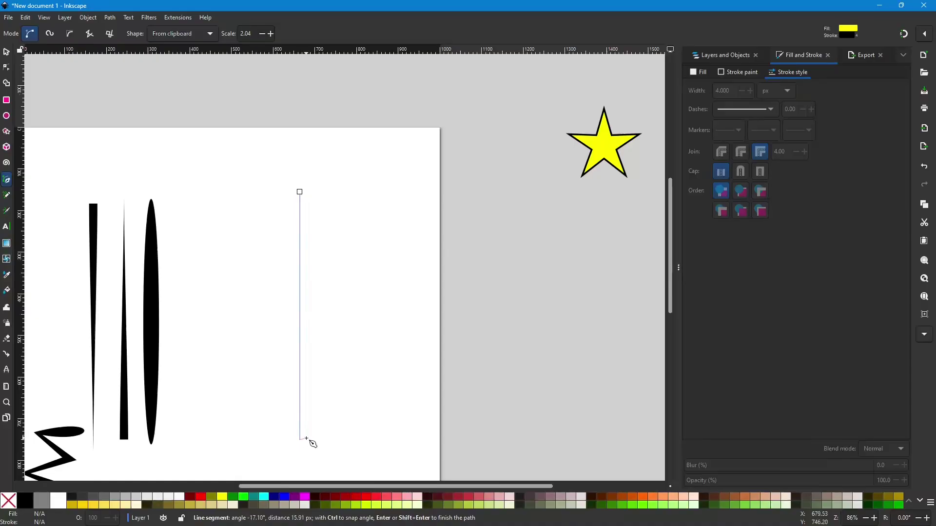
pyautogui.press('Return')
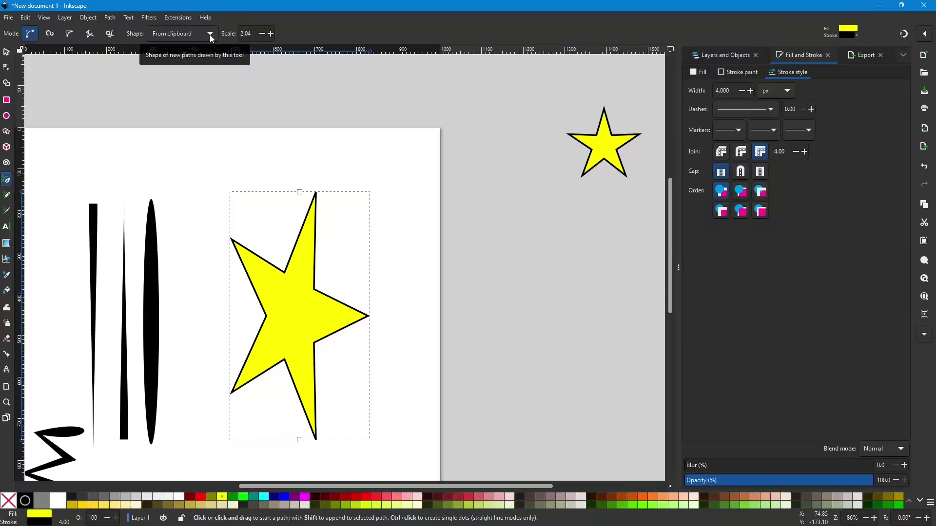
# - Try the clipboard star path's scale at 0.04 and then raise it to 4.54
pyautogui.click(262, 34)
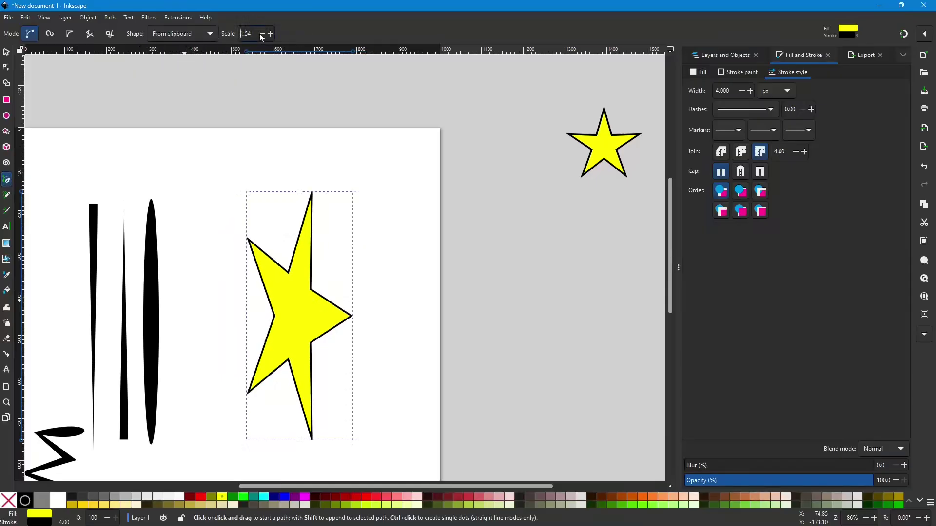
pyautogui.click(261, 34)
pyautogui.click(261, 34)
pyautogui.click(261, 34)
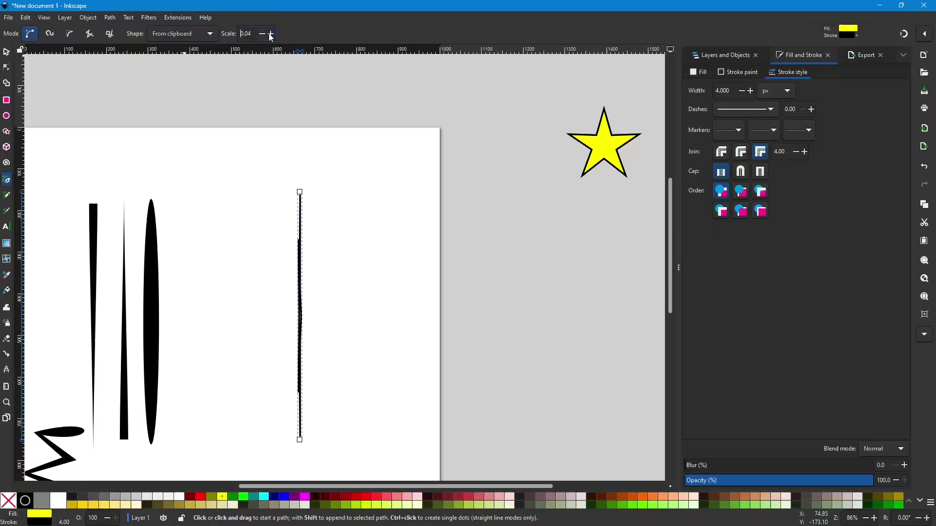
pyautogui.click(271, 34)
pyautogui.click(271, 34)
pyautogui.click(271, 34)
pyautogui.click(271, 35)
pyautogui.click(271, 34)
pyautogui.click(271, 34)
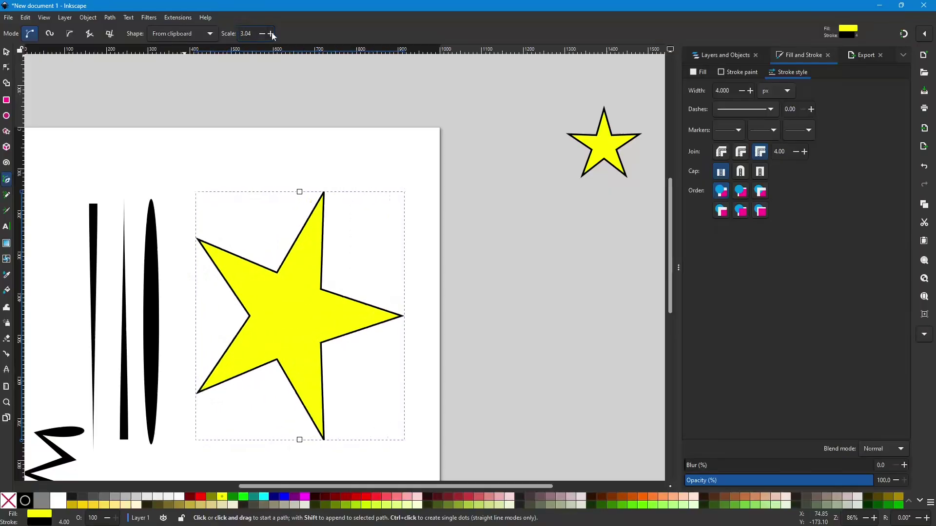
pyautogui.click(271, 34)
pyautogui.click(271, 34)
pyautogui.click(271, 35)
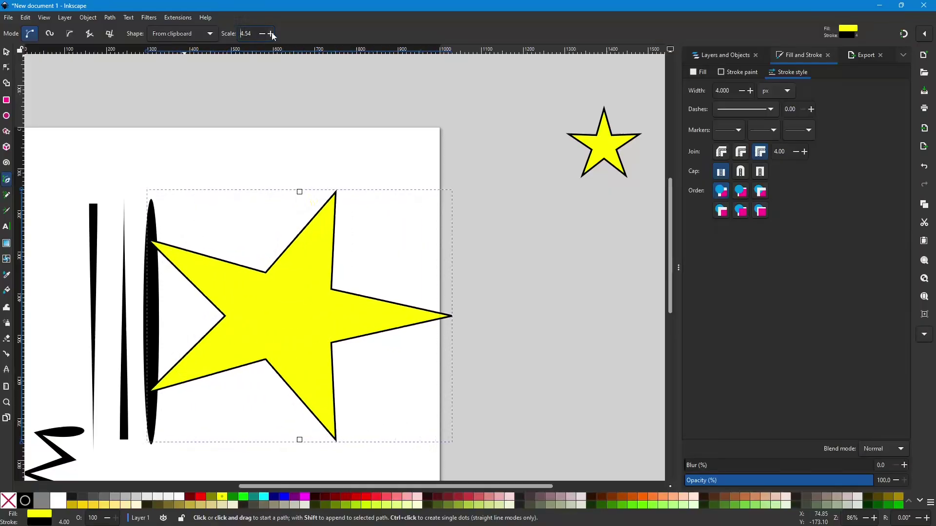
# - Reduce the clipboard star path's scale to 1.04
pyautogui.click(263, 34)
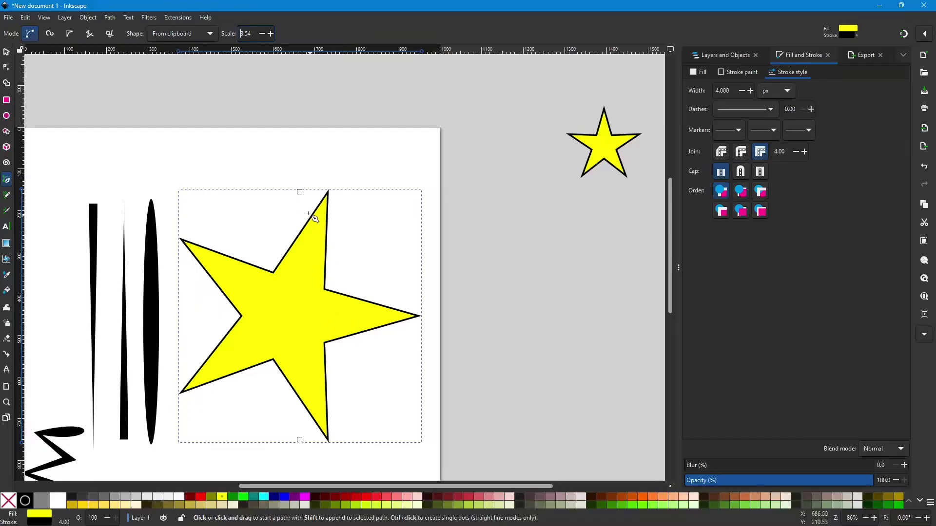
pyautogui.tripleClick(261, 34)
pyautogui.doubleClick(261, 34)
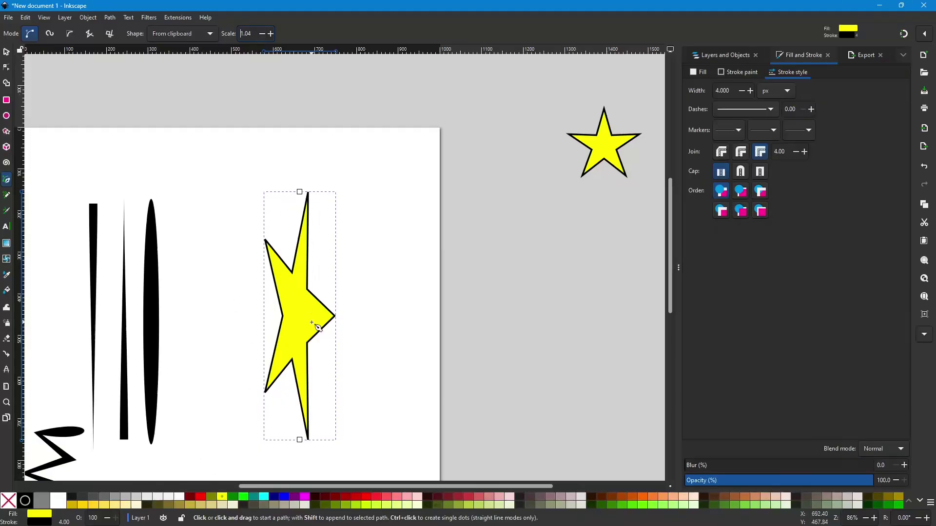
# - Reshape the clipboard star by moving its path's lower end node up to about Y 630 px and widening it with the pattern width handle
pyautogui.click(6, 68)
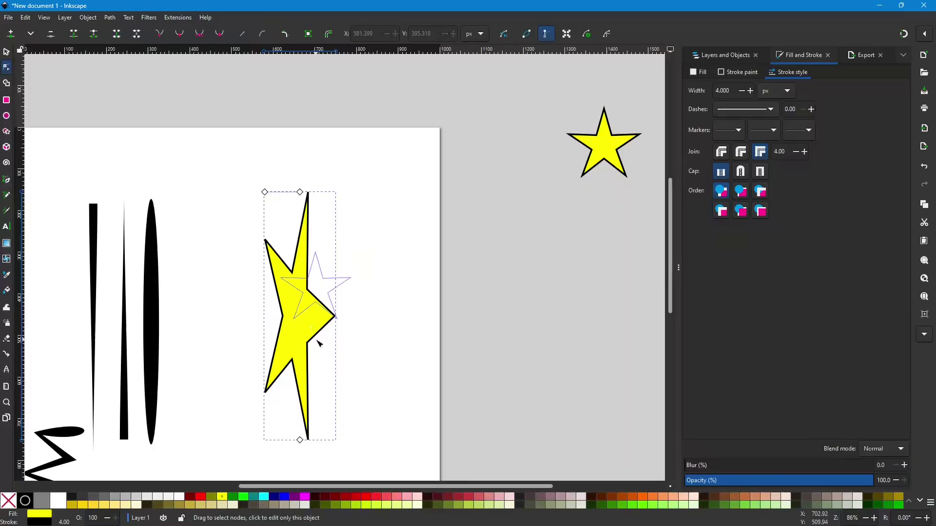
pyautogui.moveTo(306, 439); pyautogui.dragTo(318, 391)
pyautogui.click(264, 195)
pyautogui.moveTo(264, 195); pyautogui.dragTo(263, 229)
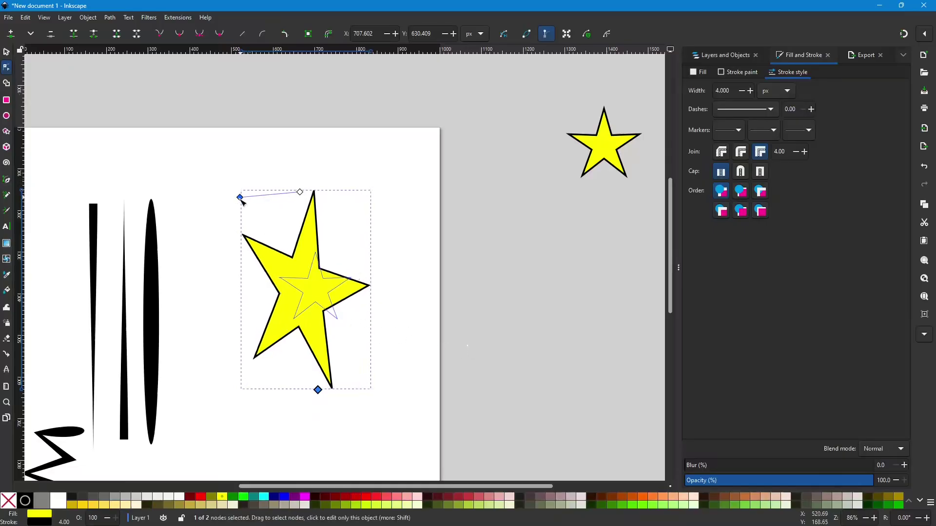
pyautogui.moveTo(243, 196); pyautogui.dragTo(226, 205)
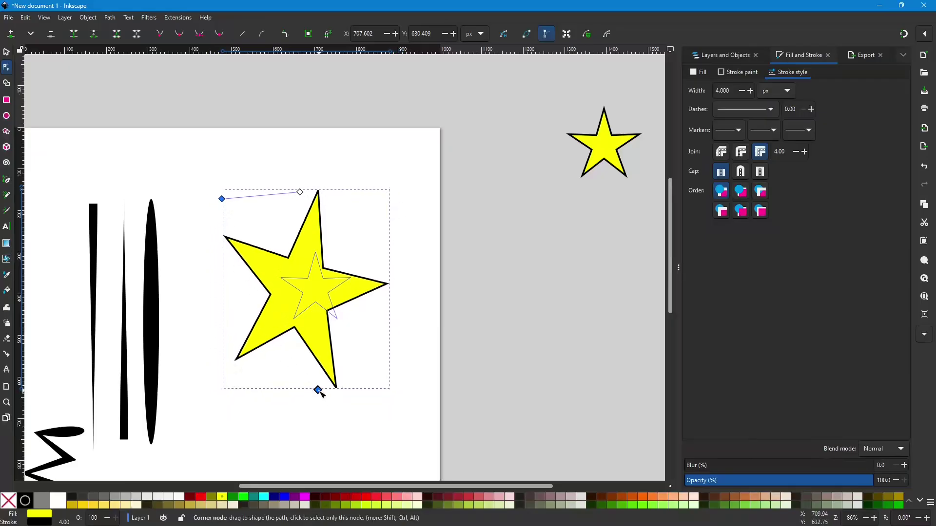
# - Reshape the clipboard star by moving its path's lower node to about Y 449 px, narrowing its width, and moving the upper node to about X 618, Y 212 px
pyautogui.moveTo(320, 389); pyautogui.dragTo(319, 315)
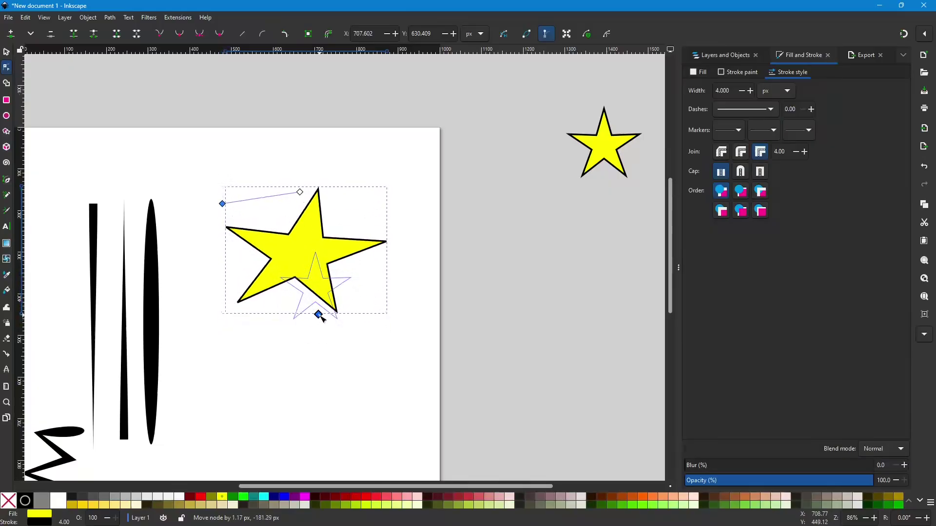
pyautogui.moveTo(224, 203); pyautogui.dragTo(231, 202)
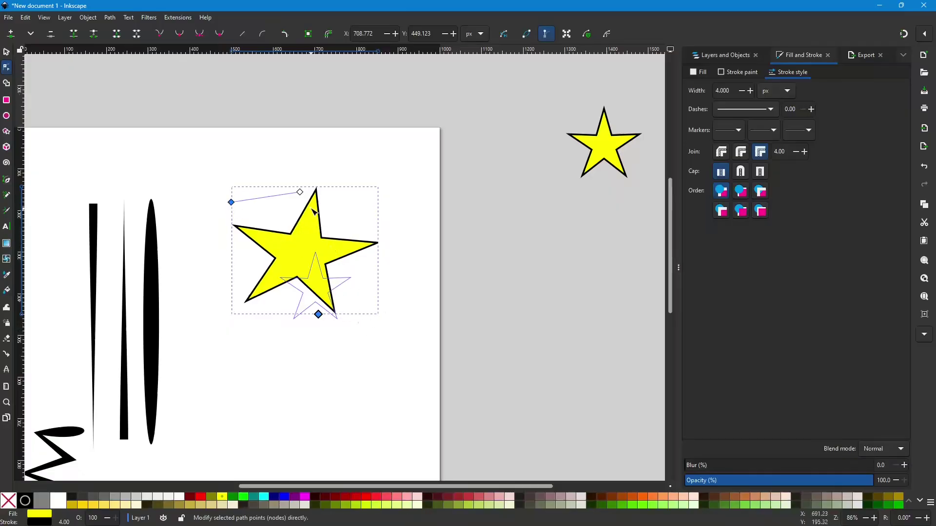
pyautogui.moveTo(306, 194); pyautogui.dragTo(288, 218)
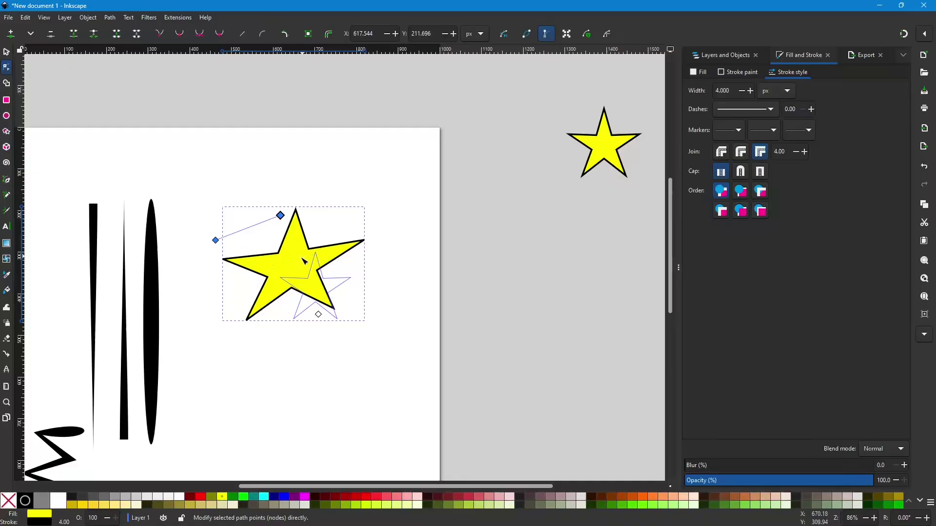
pyautogui.click(455, 222)
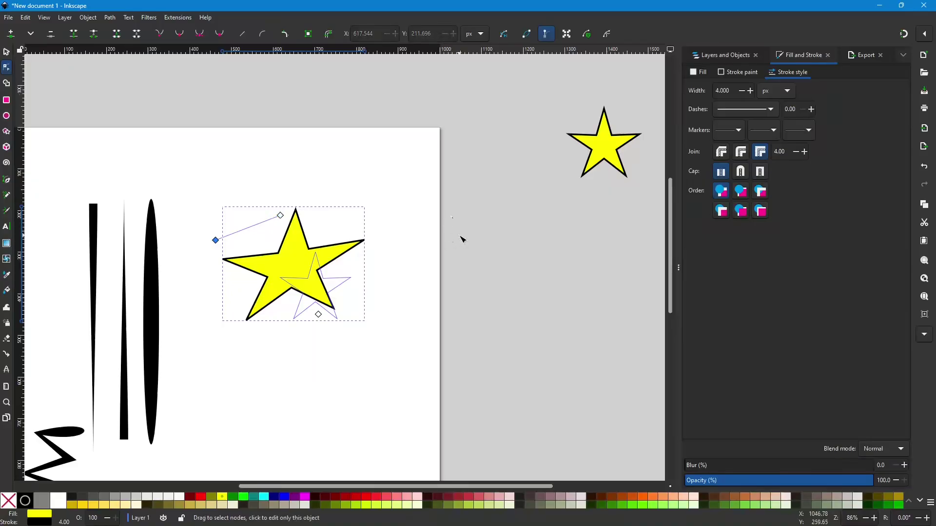
# - Convert the reshaped clipboard star to a plain editable path with Object to Path
pyautogui.click(108, 22)
pyautogui.moveTo(124, 24)
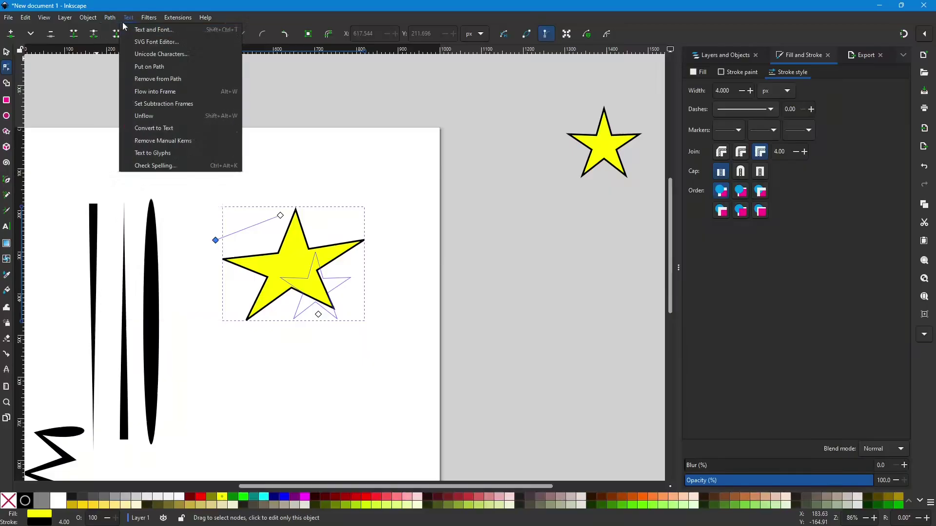
pyautogui.click(119, 30)
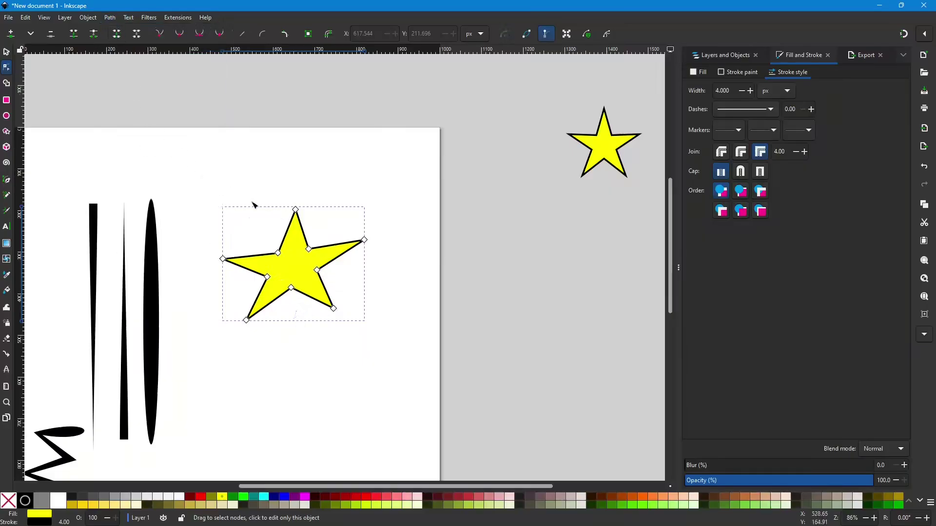
# - Reshape the converted star by curving both edges of its left tip and moving inner and lower nodes, including the lower-right tip to about Y 503 px
pyautogui.moveTo(309, 249); pyautogui.dragTo(256, 233)
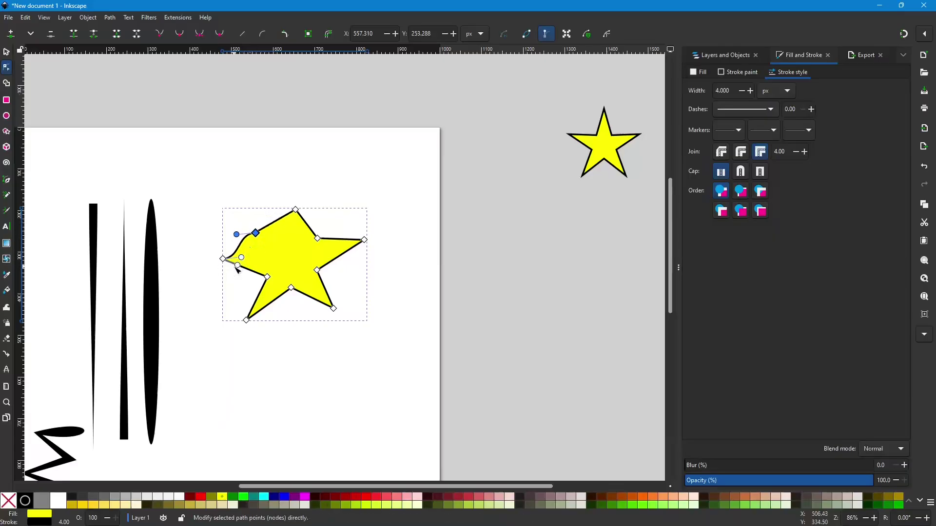
pyautogui.moveTo(237, 266); pyautogui.dragTo(273, 262)
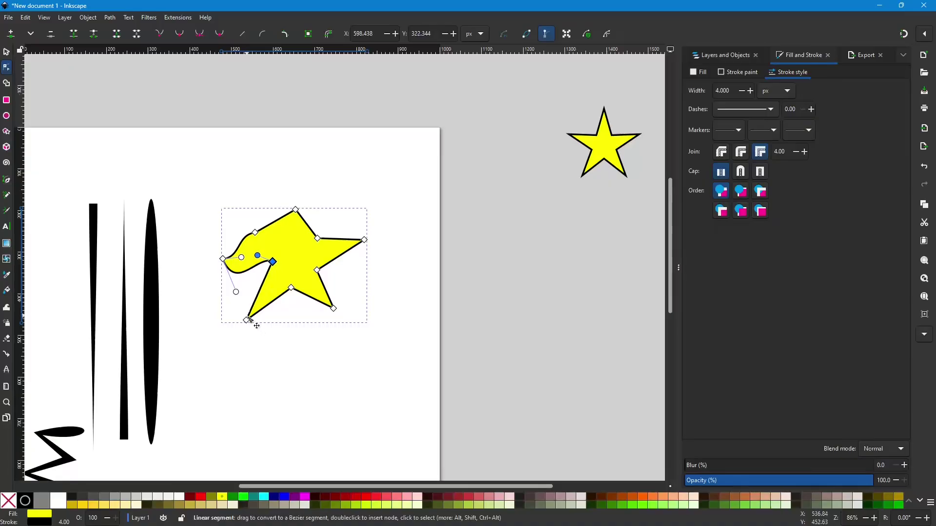
pyautogui.moveTo(247, 322); pyautogui.dragTo(249, 302)
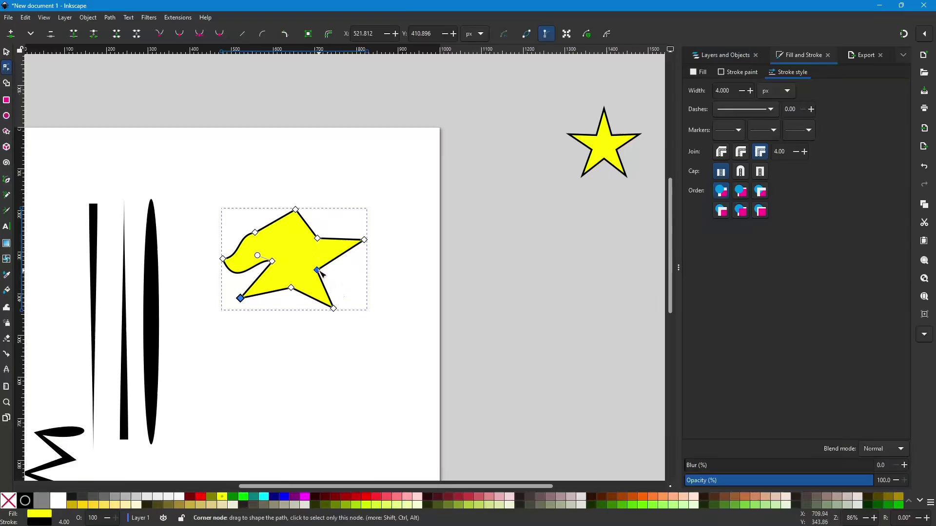
pyautogui.moveTo(318, 271); pyautogui.dragTo(311, 263)
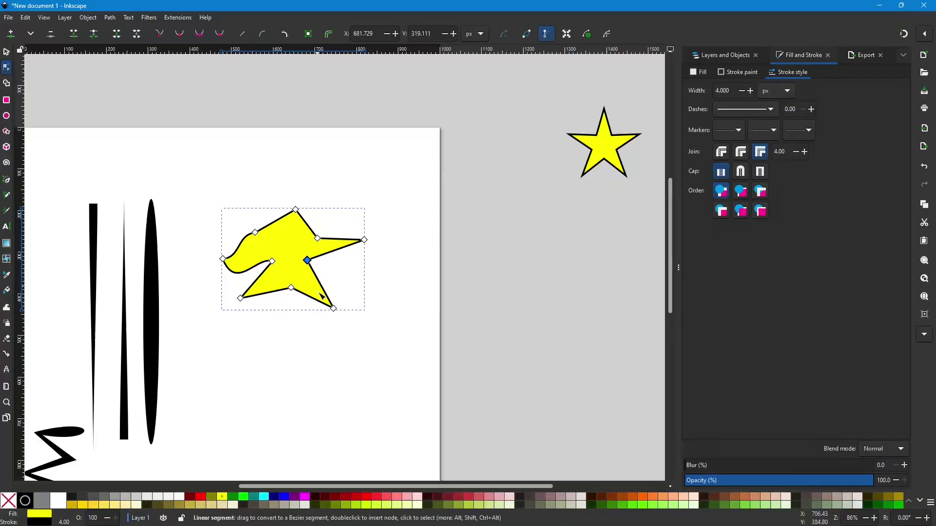
pyautogui.moveTo(333, 309); pyautogui.dragTo(330, 336)
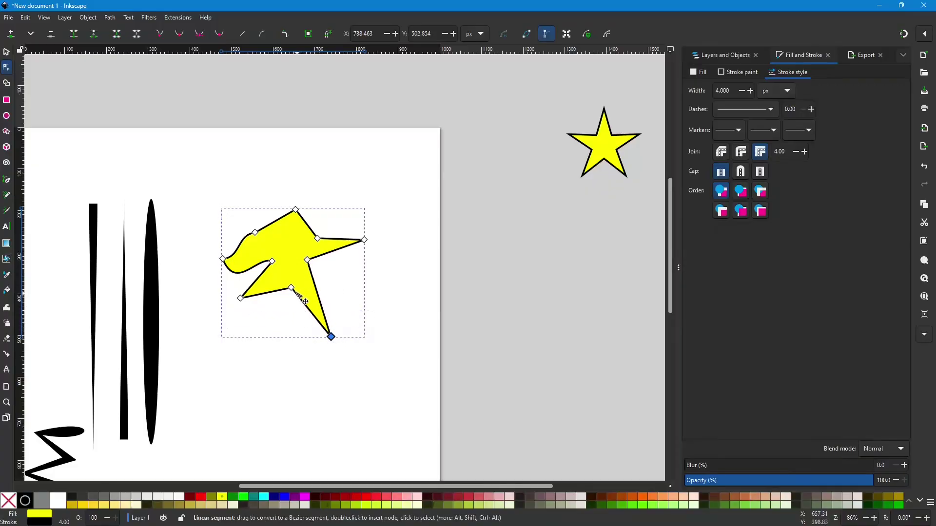
pyautogui.moveTo(291, 288); pyautogui.dragTo(289, 295)
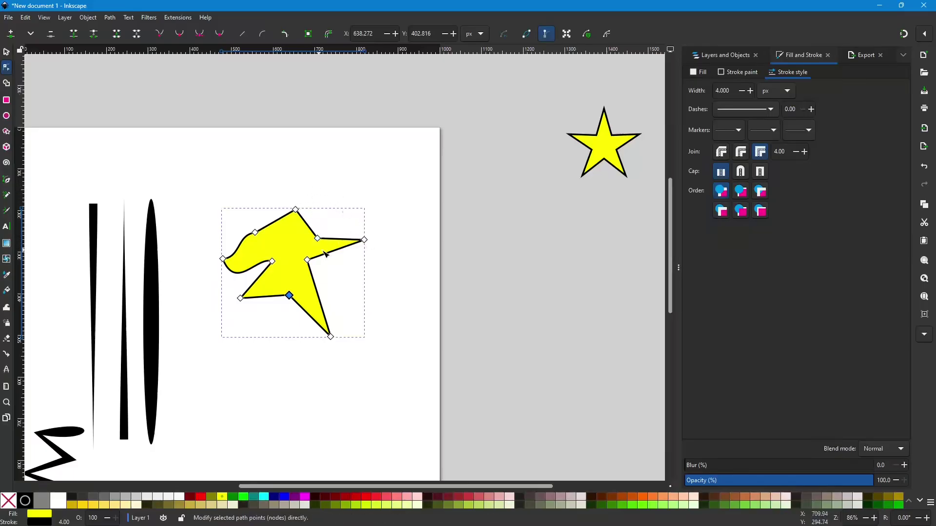
# - Delete the reshaped yellow star from the page, keeping the original star outside the page
pyautogui.click(7, 53)
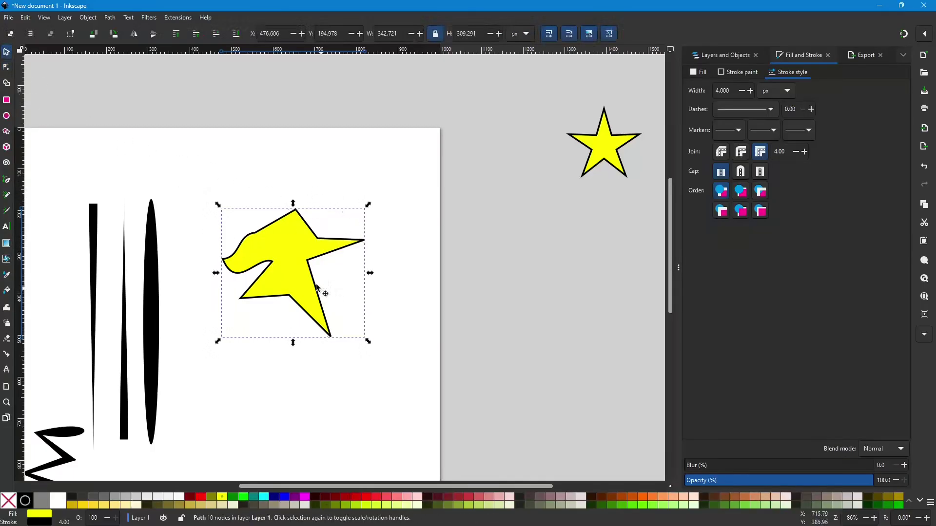
pyautogui.press('Delete')
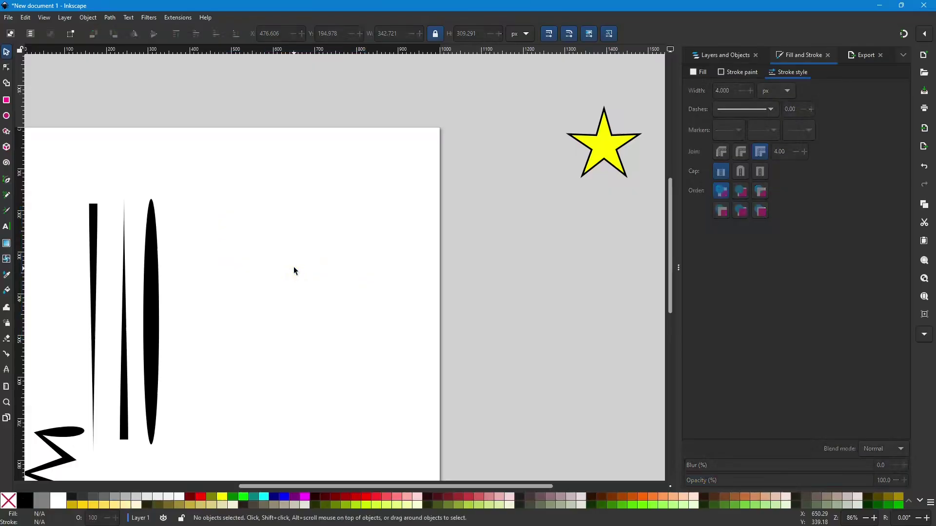
pyautogui.click(143, 19)
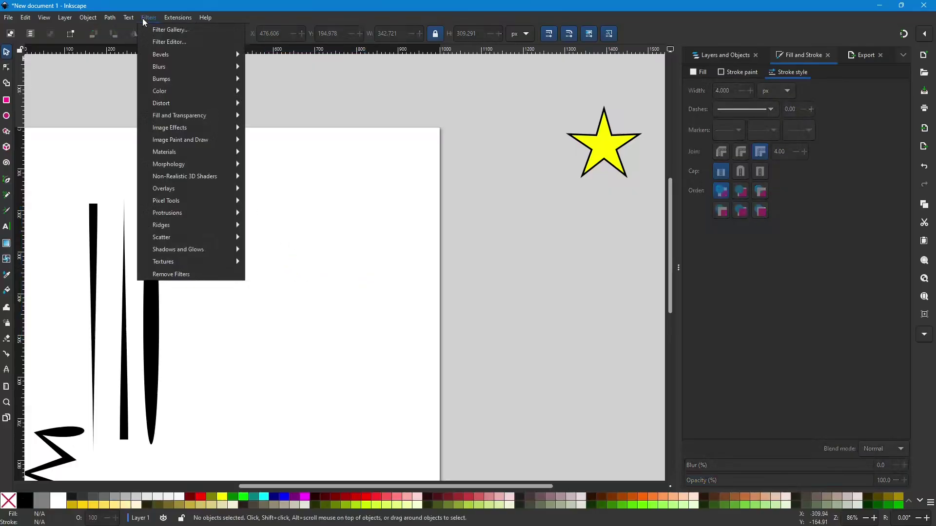
pyautogui.moveTo(130, 18)
pyautogui.moveTo(185, 18)
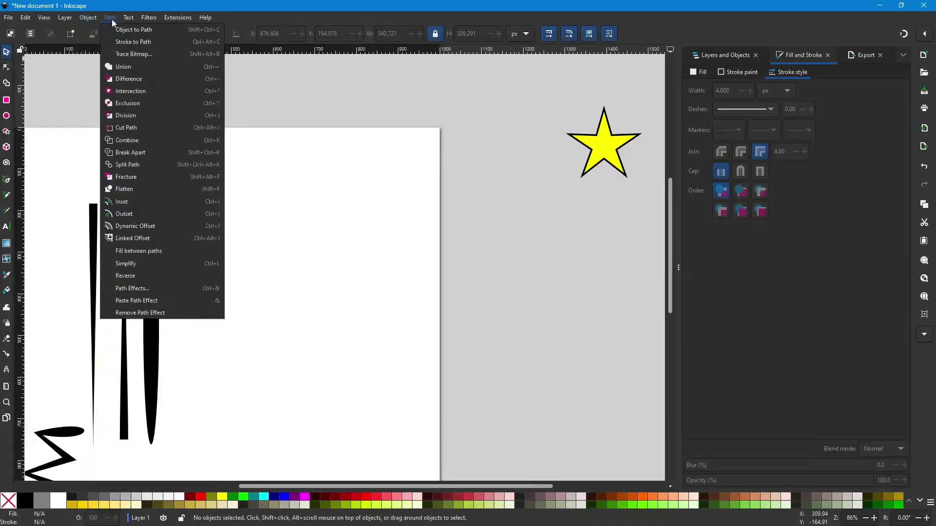
pyautogui.press('Right')
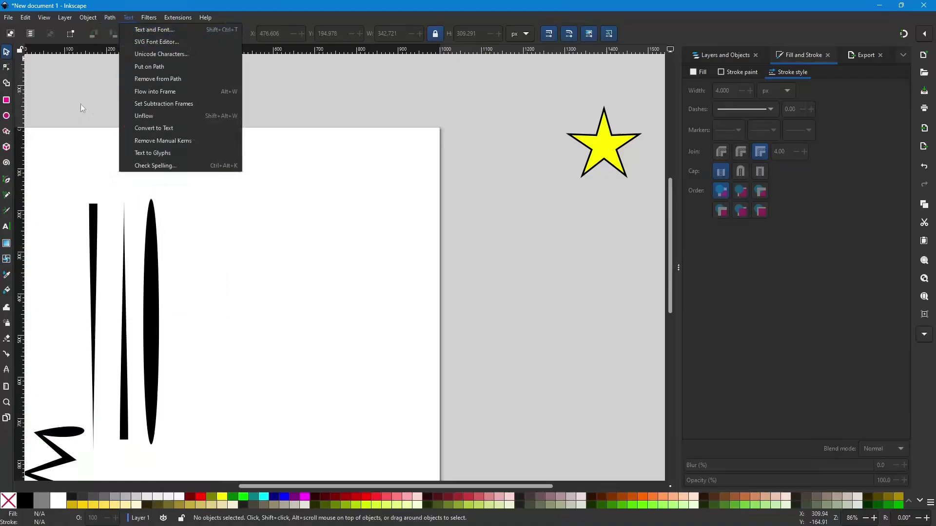
# - Draw a vertical two-node line about 517 px long in the page's empty area with the Pen tool, using the Bend from clipboard shape
pyautogui.click(7, 181)
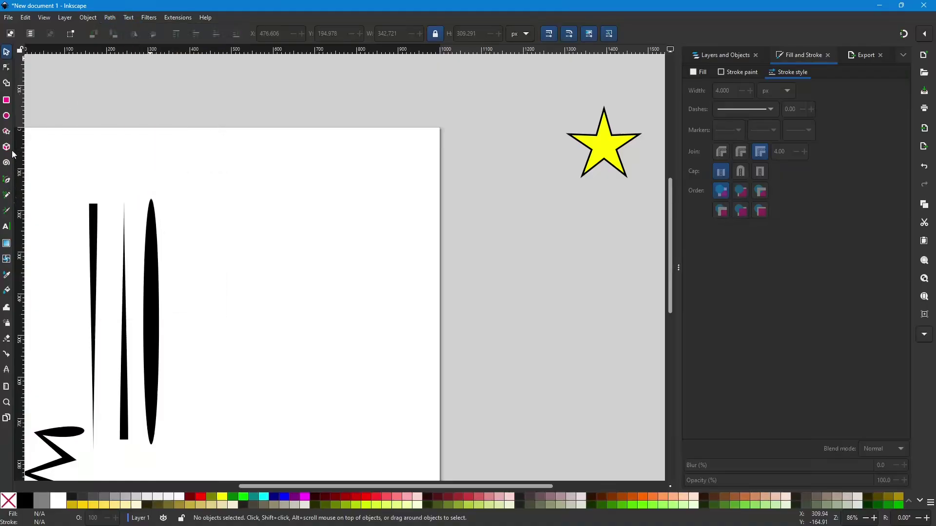
pyautogui.click(7, 181)
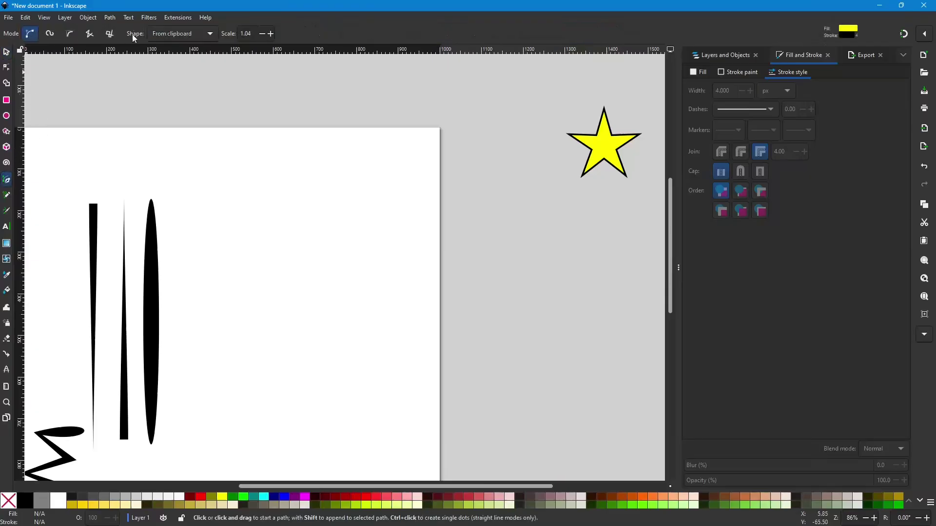
pyautogui.click(211, 35)
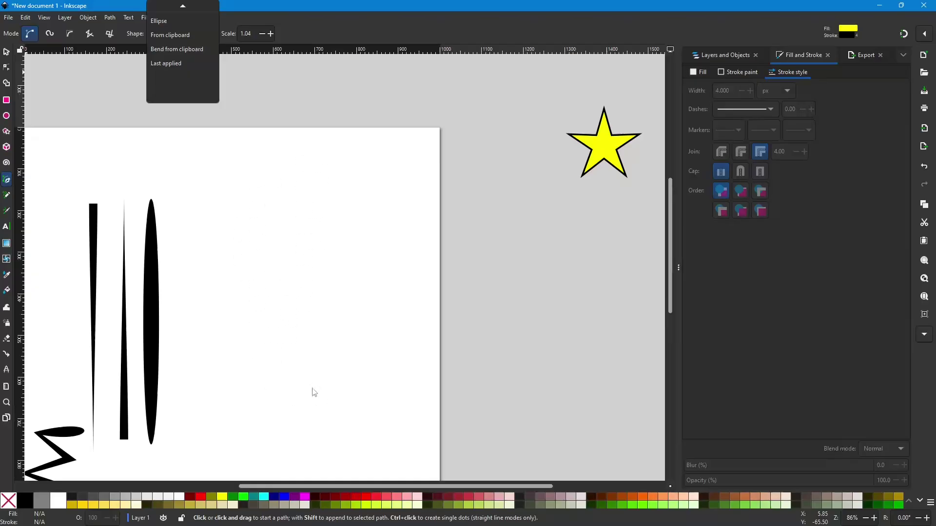
pyautogui.click(179, 50)
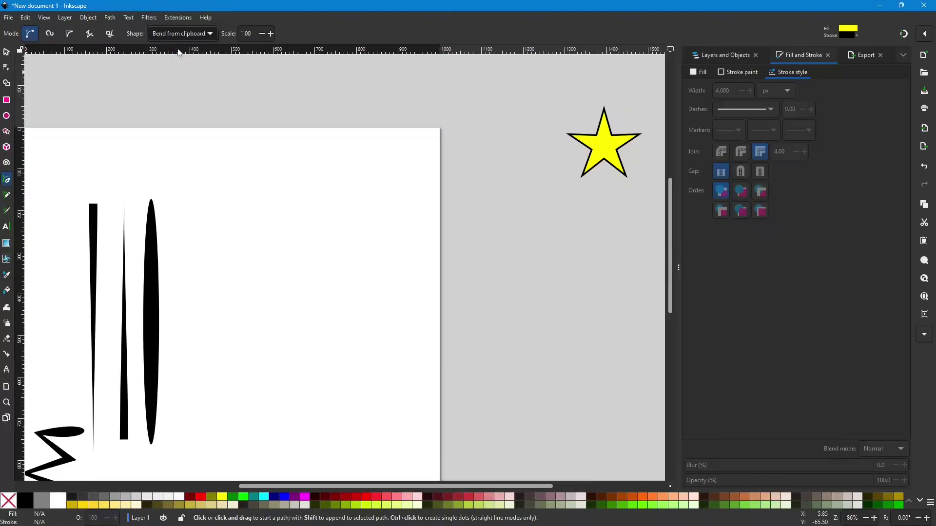
pyautogui.click(295, 196)
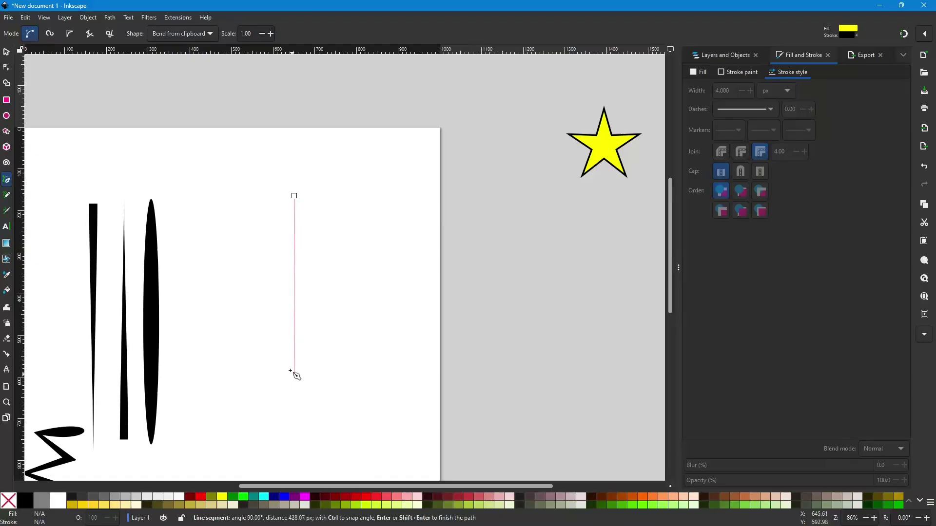
pyautogui.click(295, 412)
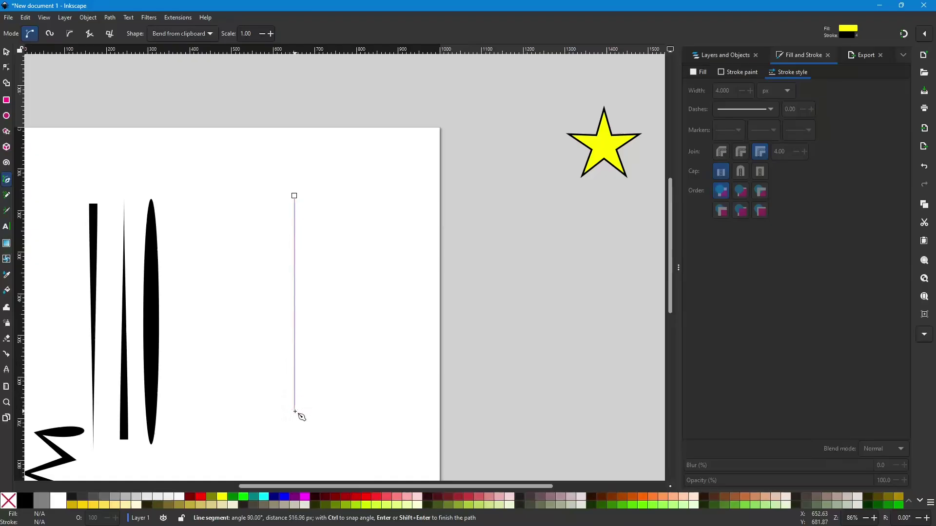
pyautogui.press('Return')
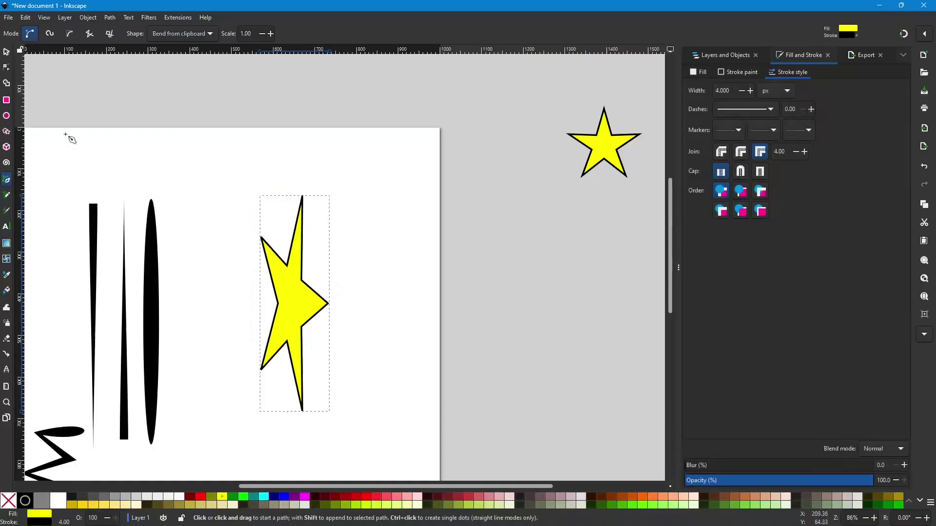
pyautogui.click(7, 68)
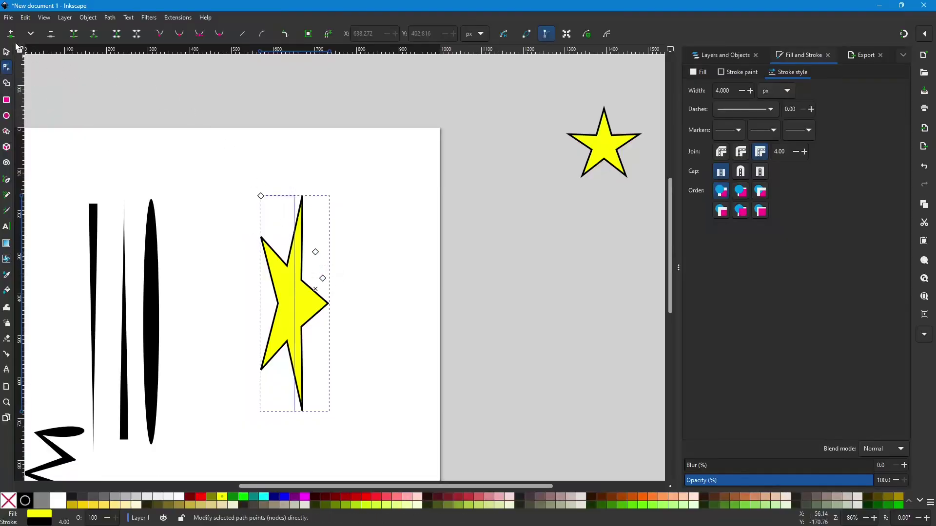
pyautogui.click(6, 53)
pyautogui.click(7, 180)
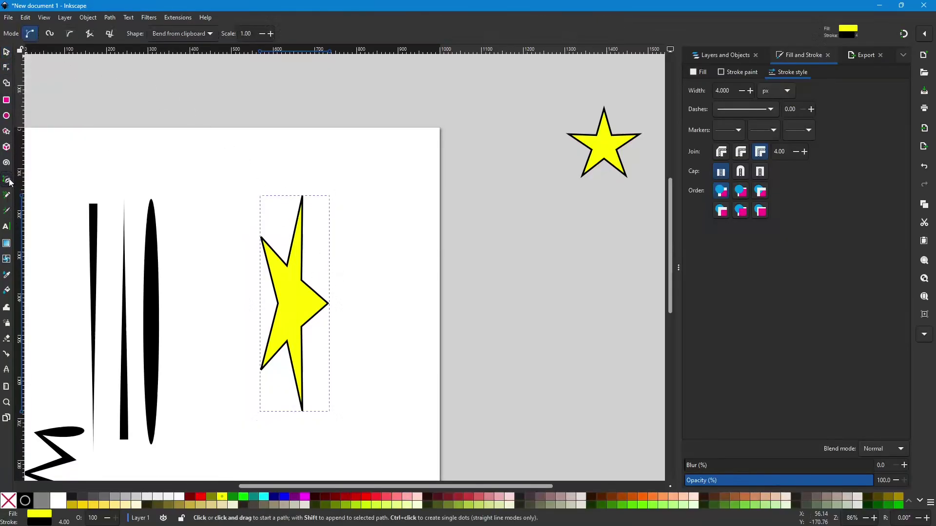
pyautogui.click(315, 294)
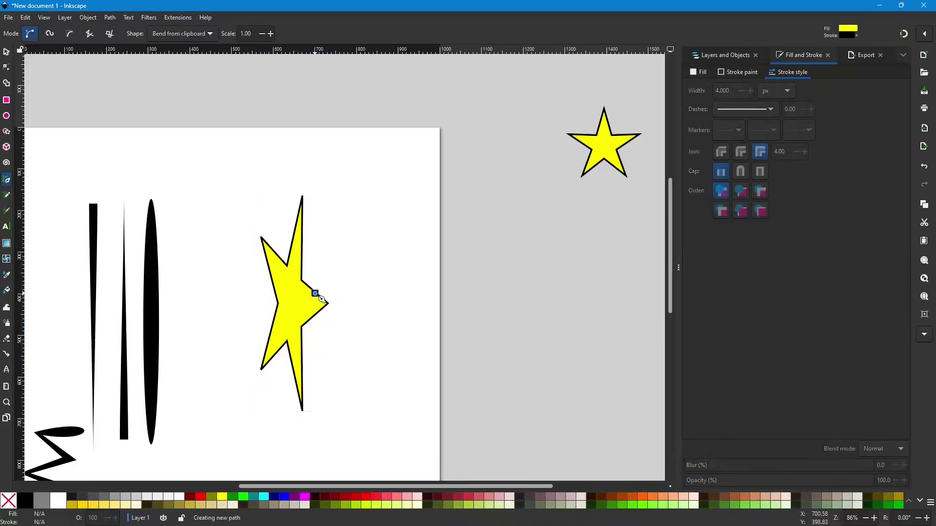
pyautogui.moveTo(315, 294); pyautogui.dragTo(369, 339)
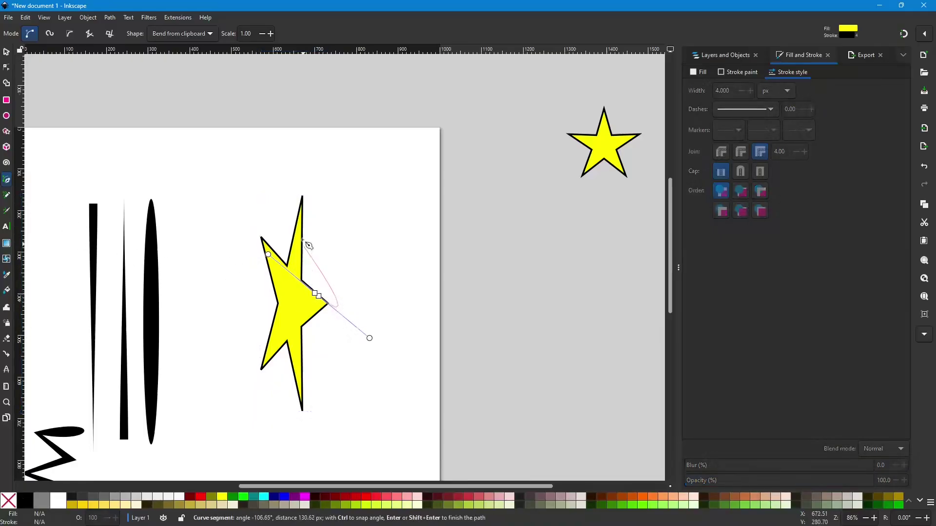
pyautogui.press('Escape')
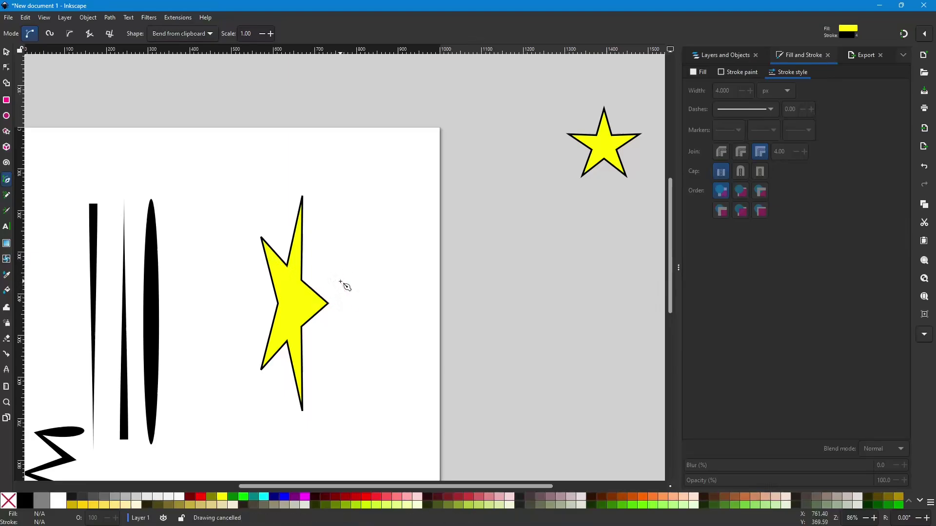
# - Reshape the bent star into a wider, twisted five-pointed form by adjusting its base radius, tip radius and width handles
pyautogui.click(6, 66)
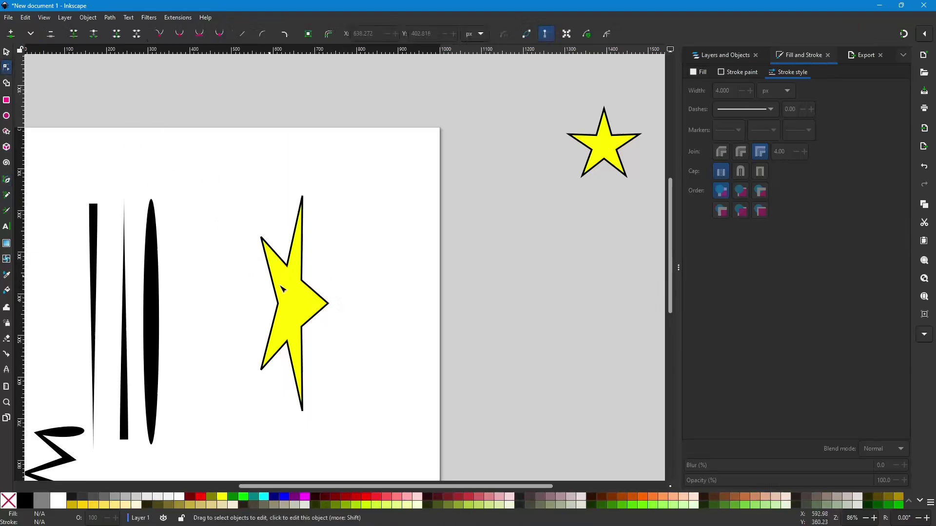
pyautogui.click(301, 288)
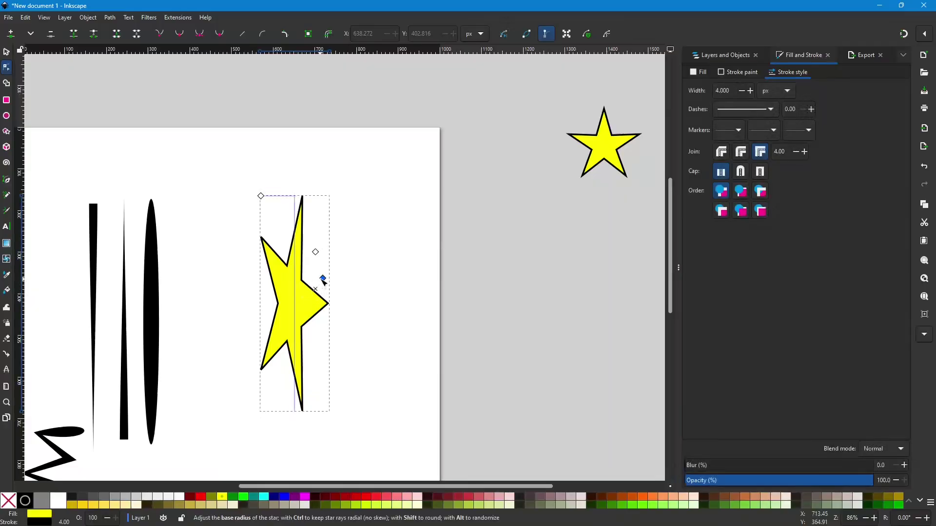
pyautogui.moveTo(319, 277)
pyautogui.mouseDown()
pyautogui.moveTo(303, 283)
pyautogui.moveTo(324, 274)
pyautogui.moveTo(338, 293)
pyautogui.moveTo(328, 265)
pyautogui.moveTo(328, 288)
pyautogui.moveTo(326, 281)
pyautogui.mouseUp()
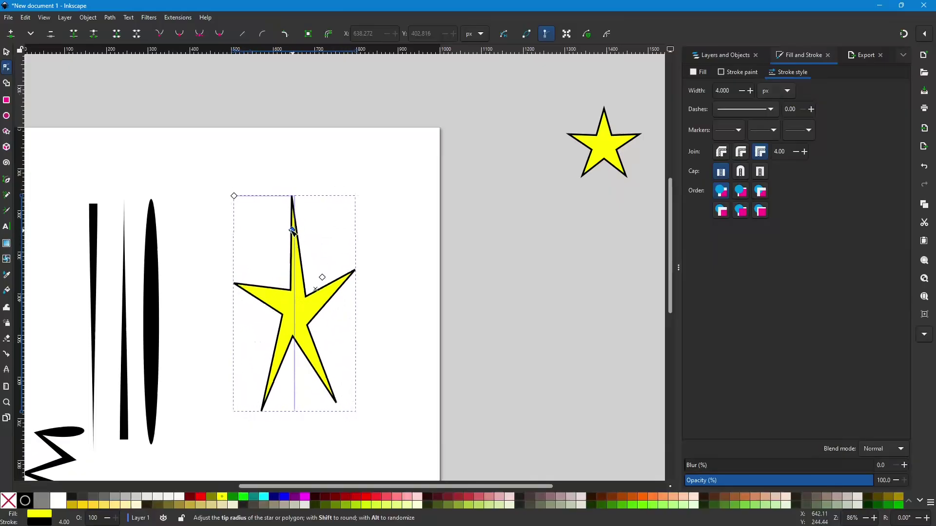
pyautogui.moveTo(292, 230)
pyautogui.mouseDown()
pyautogui.moveTo(277, 218)
pyautogui.moveTo(249, 227)
pyautogui.moveTo(226, 251)
pyautogui.moveTo(221, 283)
pyautogui.moveTo(236, 328)
pyautogui.moveTo(276, 343)
pyautogui.moveTo(250, 312)
pyautogui.moveTo(252, 259)
pyautogui.moveTo(286, 239)
pyautogui.mouseUp()
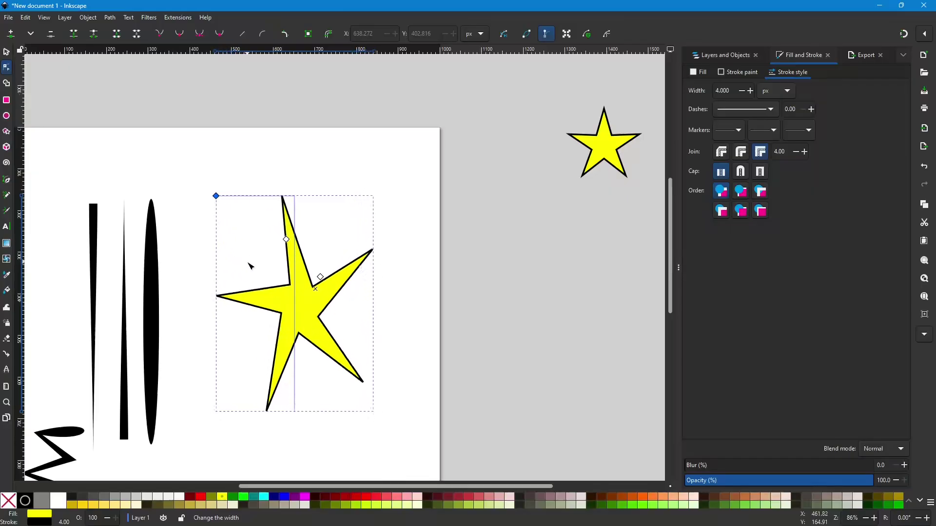
pyautogui.moveTo(243, 200)
pyautogui.mouseDown()
pyautogui.moveTo(210, 197)
pyautogui.moveTo(237, 197)
pyautogui.mouseUp()
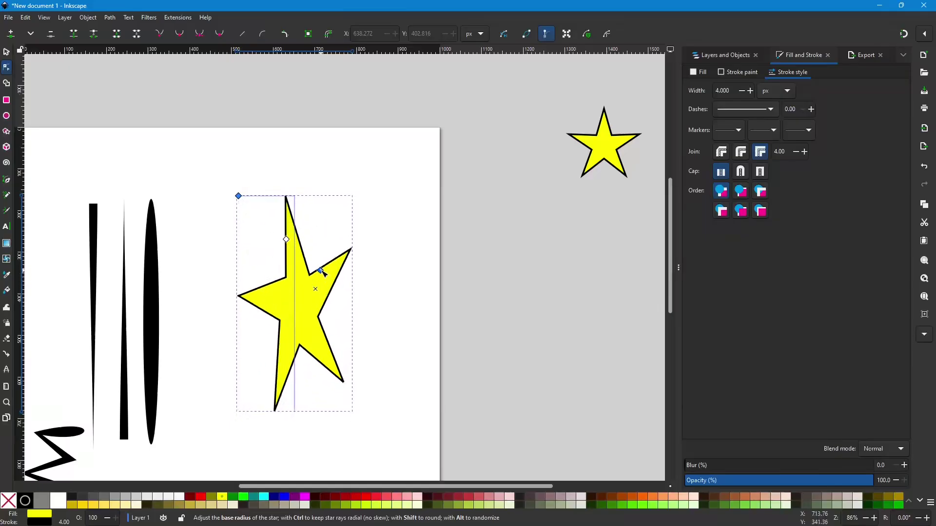
pyautogui.moveTo(321, 262); pyautogui.dragTo(337, 279)
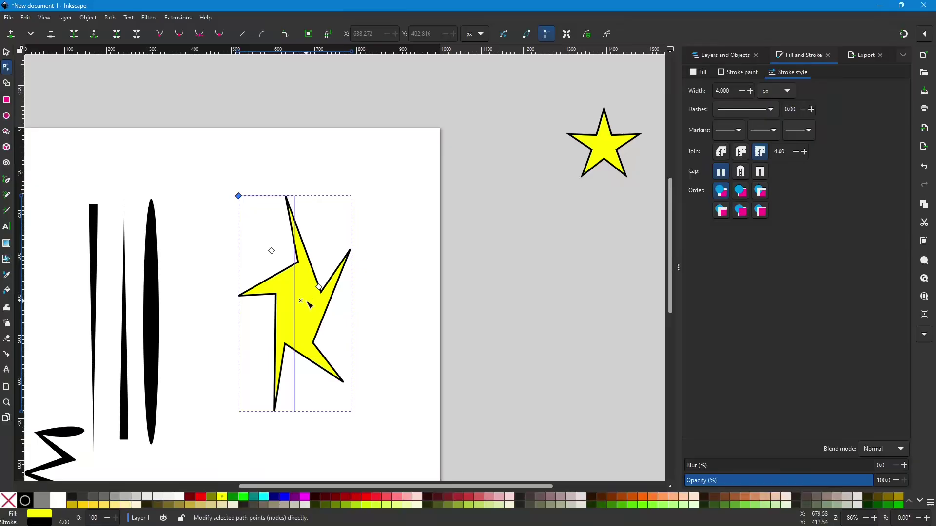
# - Adjust the bent star's base radius, tip radius and width handles to form a broad, shallow-notched star about 683 by 522 px
pyautogui.moveTo(319, 288); pyautogui.dragTo(347, 247)
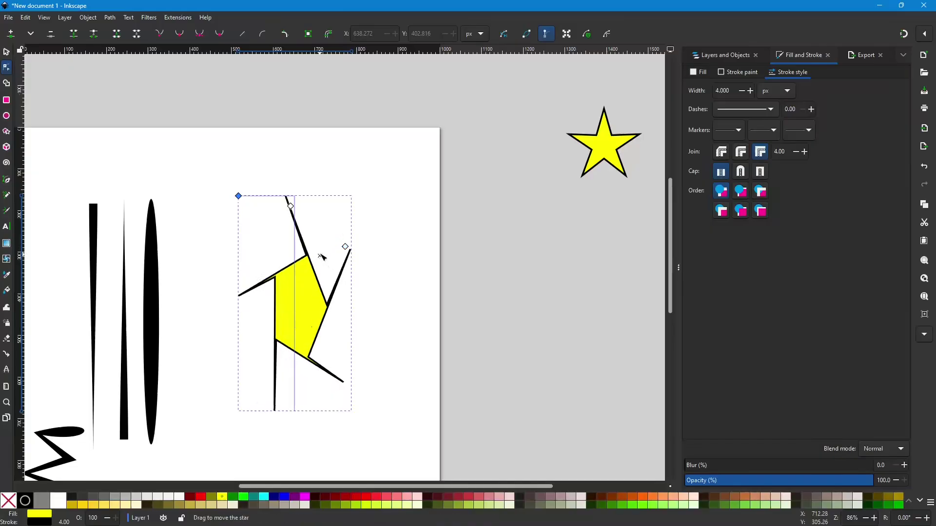
pyautogui.moveTo(313, 246); pyautogui.dragTo(336, 243)
pyautogui.moveTo(238, 196); pyautogui.dragTo(227, 182)
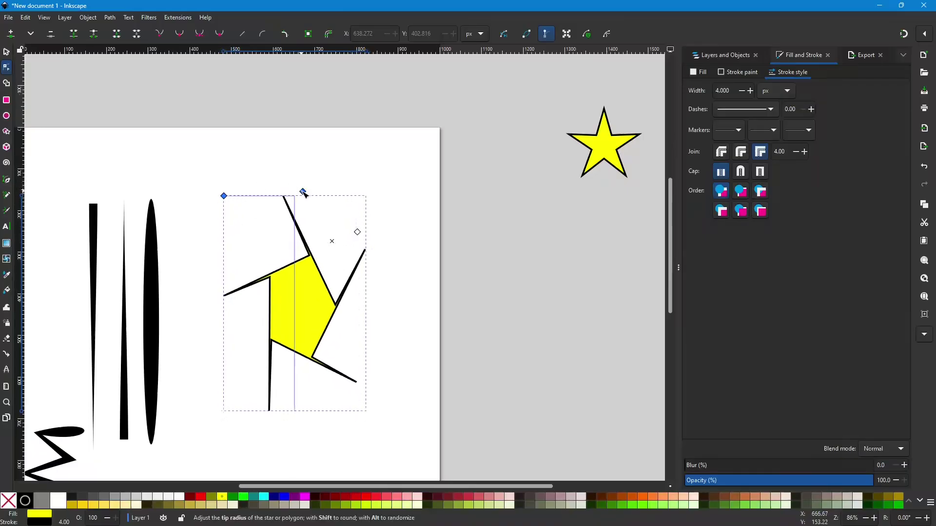
pyautogui.moveTo(304, 192); pyautogui.dragTo(305, 158)
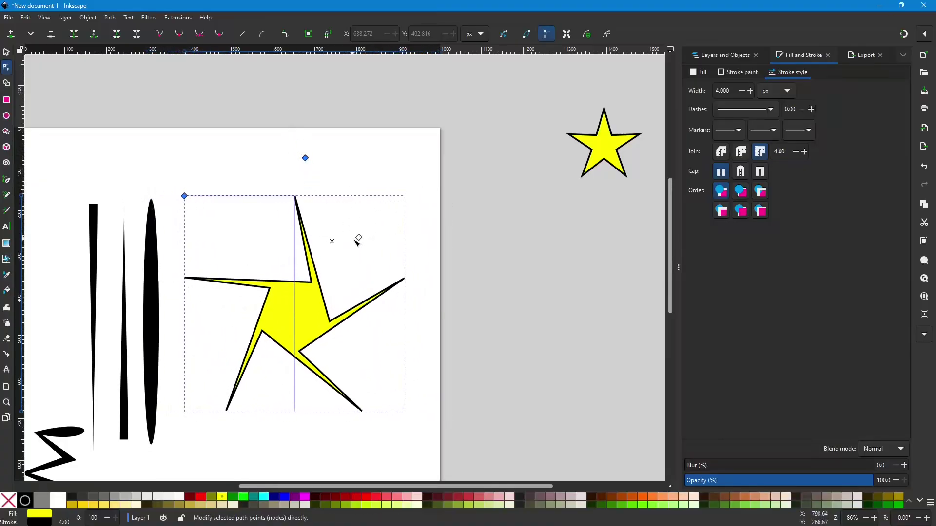
pyautogui.moveTo(359, 238); pyautogui.dragTo(409, 155)
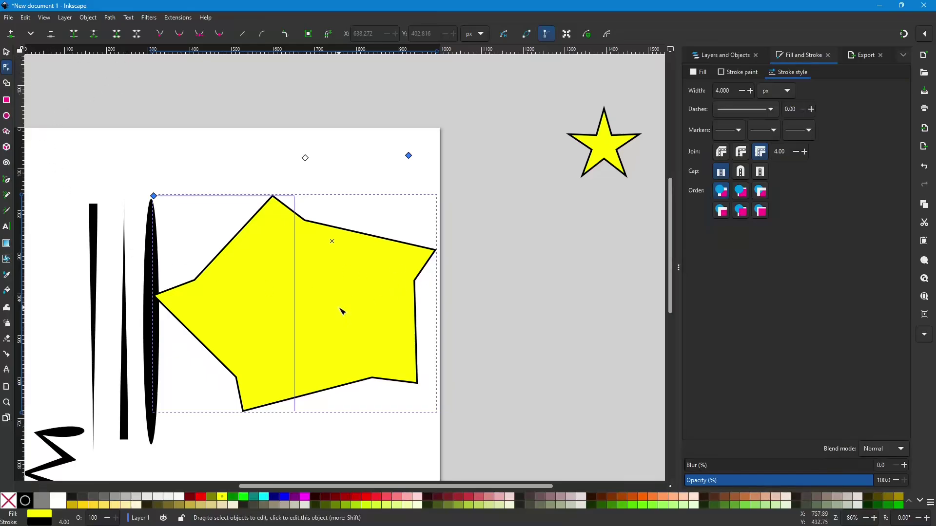
# - Delete the enlarged bent star from the page, keeping the small original star outside the page
pyautogui.click(7, 53)
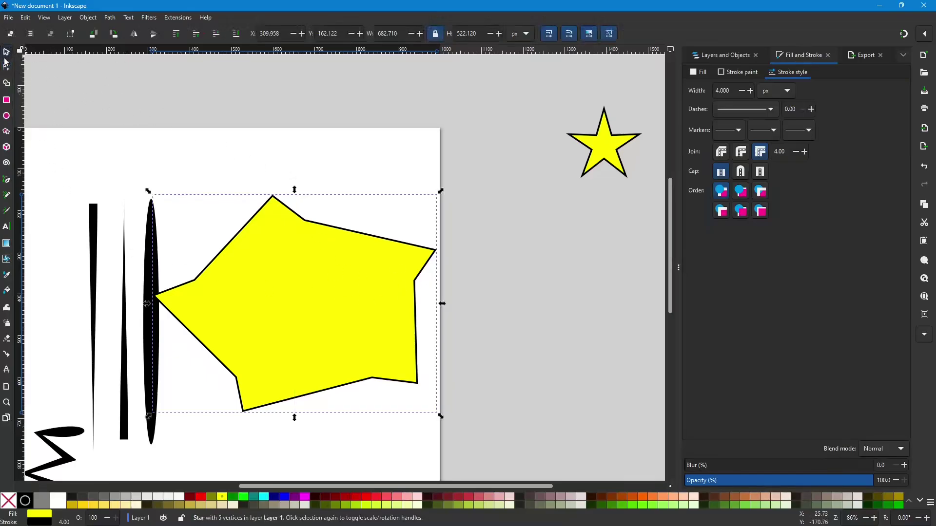
pyautogui.click(303, 310)
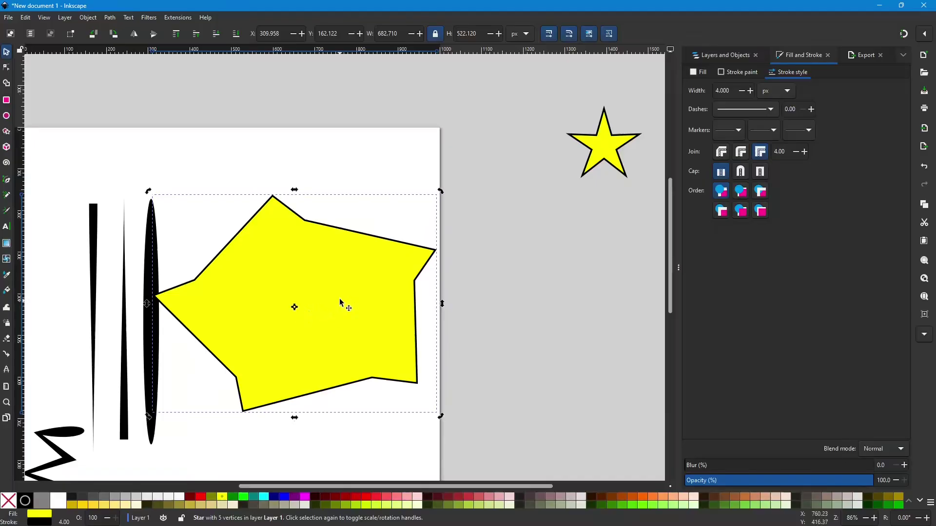
pyautogui.moveTo(345, 282); pyautogui.dragTo(366, 261)
pyautogui.press('Delete')
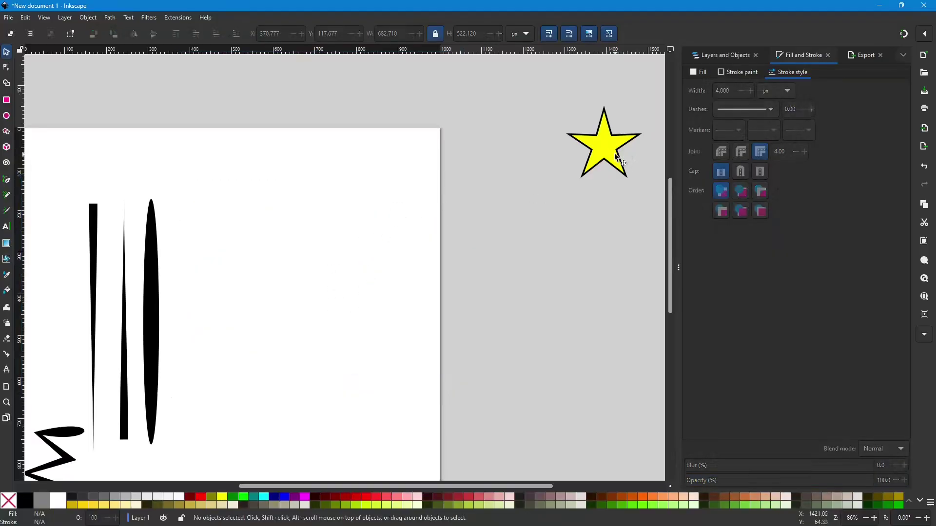
# - Move the original yellow star onto the page beside the black ellipse shape, and delete it together with all the black shapes
pyautogui.moveTo(616, 156); pyautogui.dragTo(584, 181)
pyautogui.moveTo(553, 190); pyautogui.dragTo(185, 205)
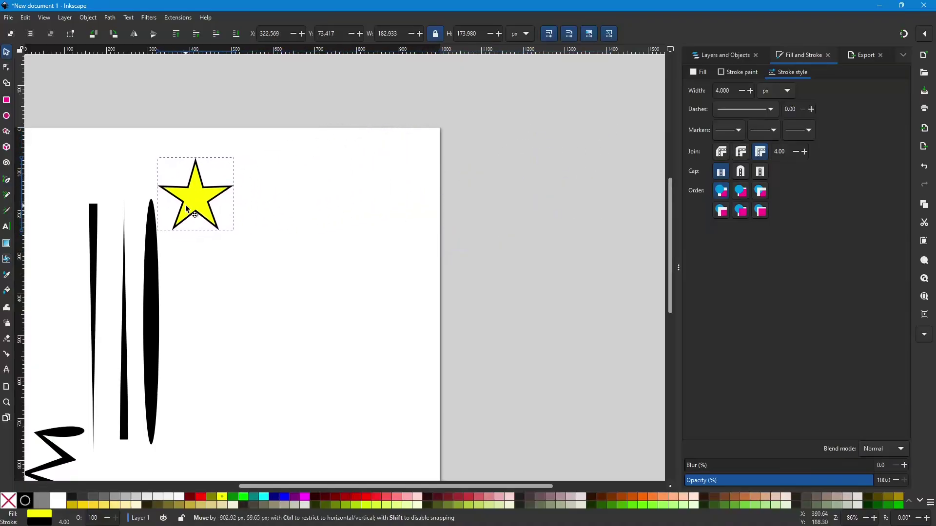
pyautogui.keyDown('ctrl'); pyautogui.scroll(-1, 261, 282); pyautogui.keyUp('ctrl')
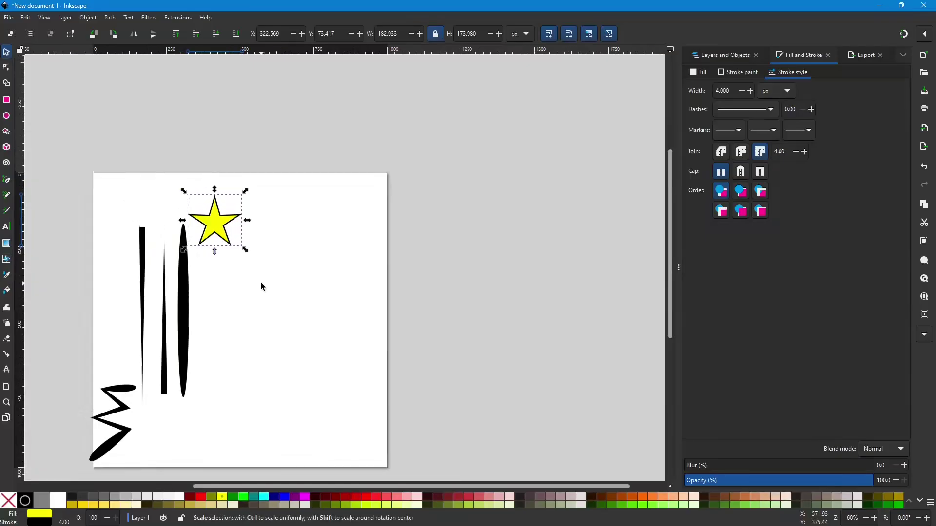
pyautogui.moveTo(436, 487); pyautogui.dragTo(331, 483)
pyautogui.scroll(-2, 341, 402)
pyautogui.moveTo(108, 98)
pyautogui.mouseDown()
pyautogui.moveTo(161, 111)
pyautogui.moveTo(481, 346)
pyautogui.moveTo(481, 458)
pyautogui.mouseUp()
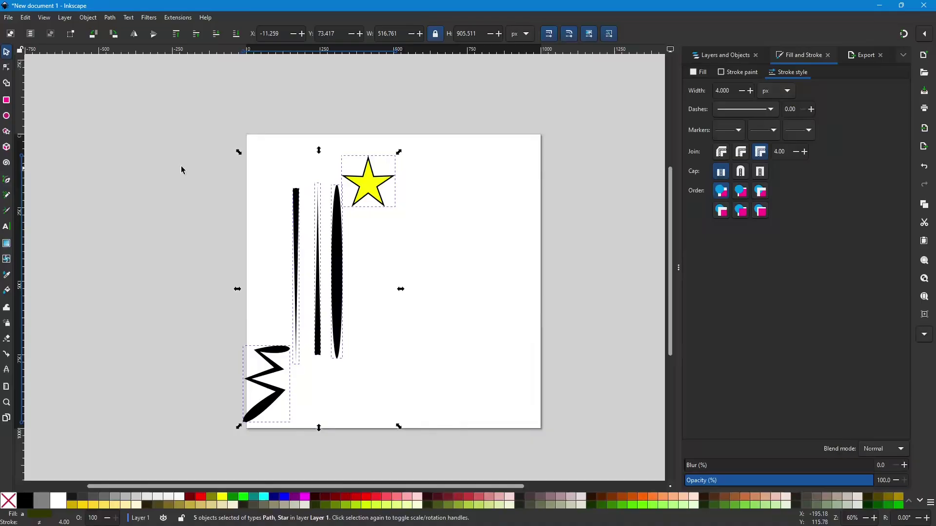
pyautogui.press('Delete')
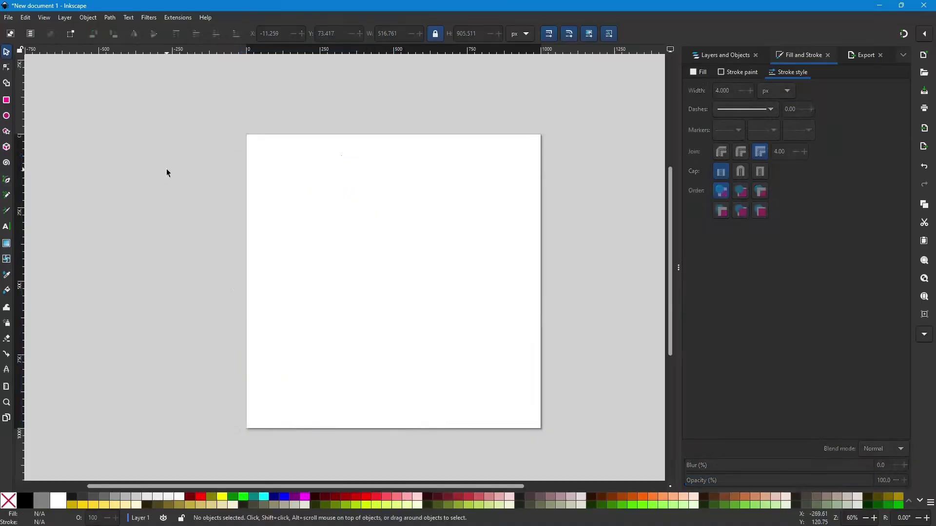
pyautogui.keyDown('ctrl'); pyautogui.scroll(-2, 337, 263); pyautogui.keyUp('ctrl')
pyautogui.keyDown('ctrl'); pyautogui.scroll(1, 337, 262); pyautogui.keyUp('ctrl')
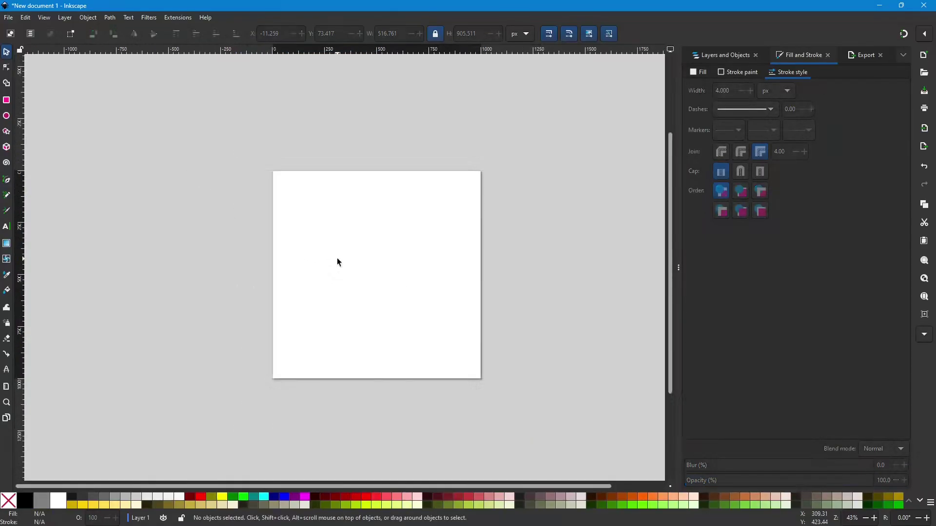
pyautogui.scroll(-2, 337, 262)
pyautogui.scroll(2, 337, 262)
pyautogui.hscroll(2, 337, 261)
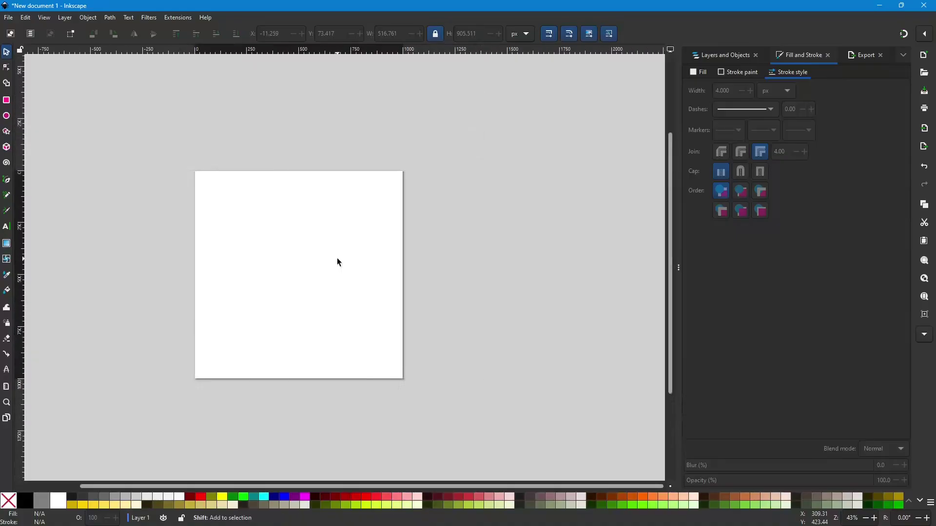